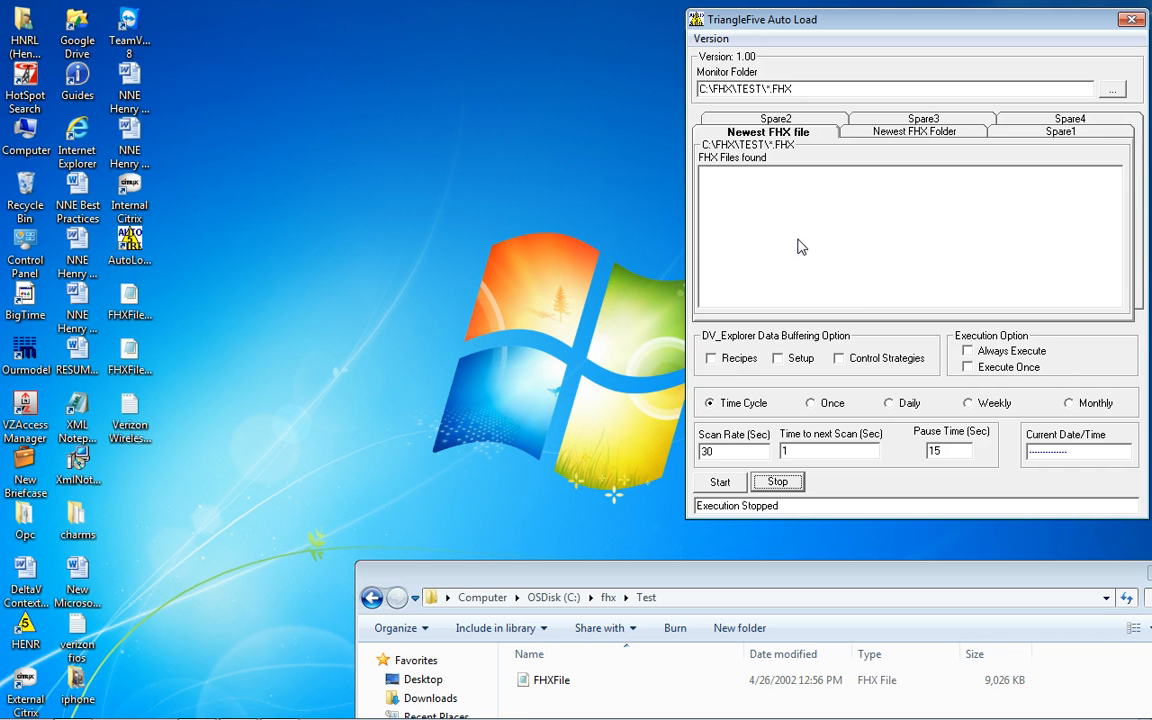
Step: Review the newest FHX folder view, return to the newest FHX file view and check the scan rate
{"action": "left_click", "coordinate": [905, 131]}
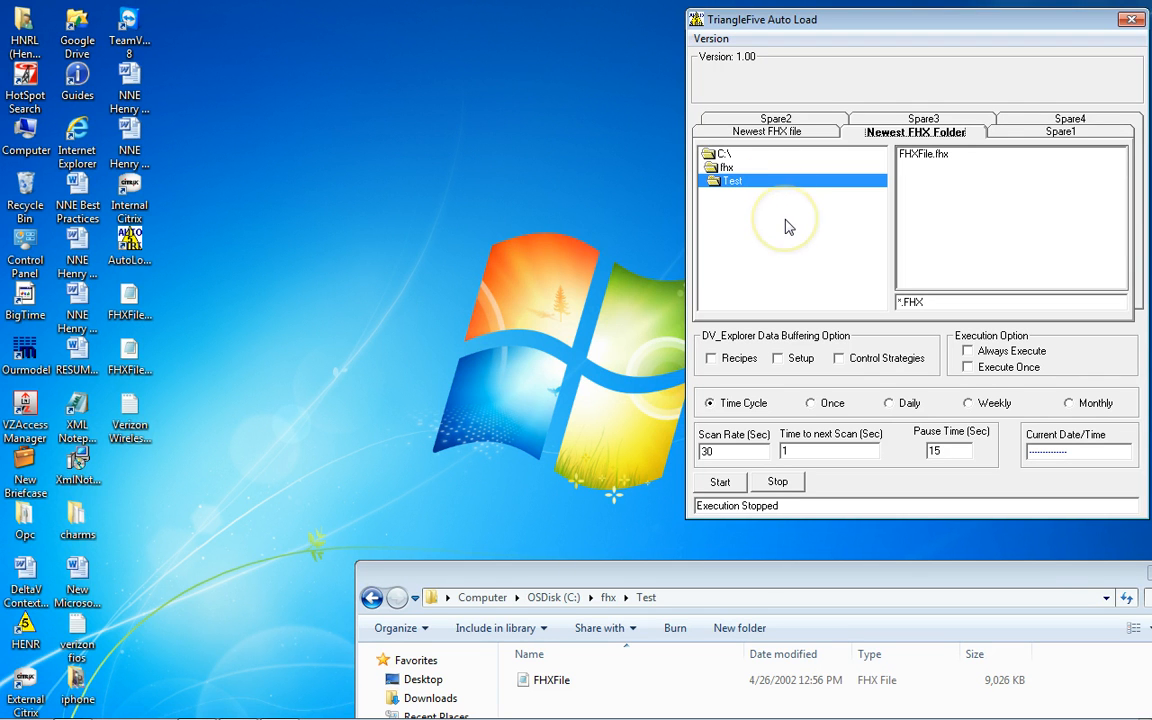
{"action": "left_click", "coordinate": [788, 132]}
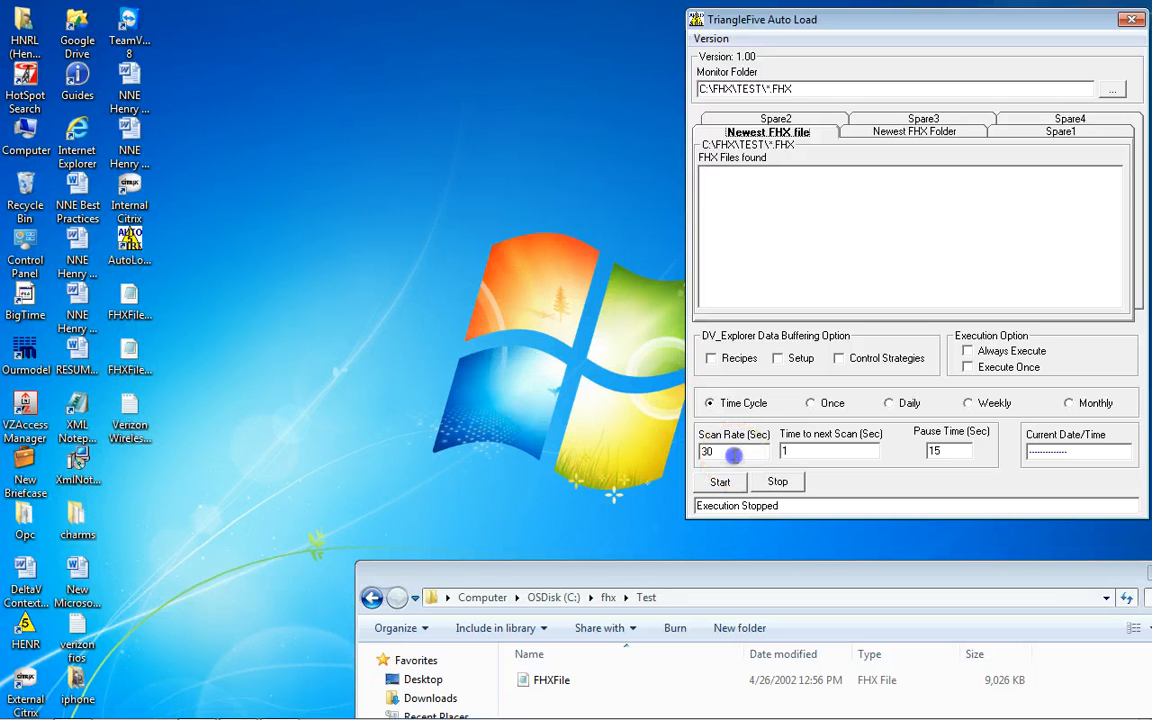
{"action": "left_click", "coordinate": [733, 455]}
{"action": "key", "text": "BackSpace"}
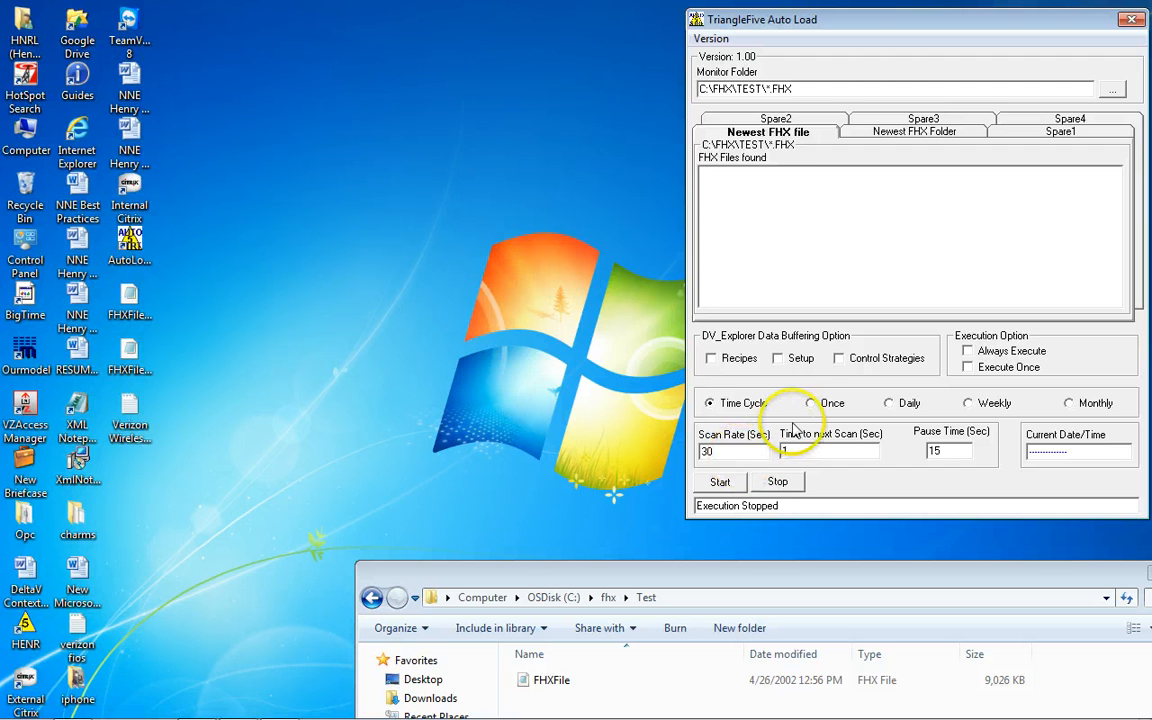
Step: Examine the timing settings offered for the Once, Daily, Weekly and Monthly schedules
{"action": "left_click", "coordinate": [820, 402]}
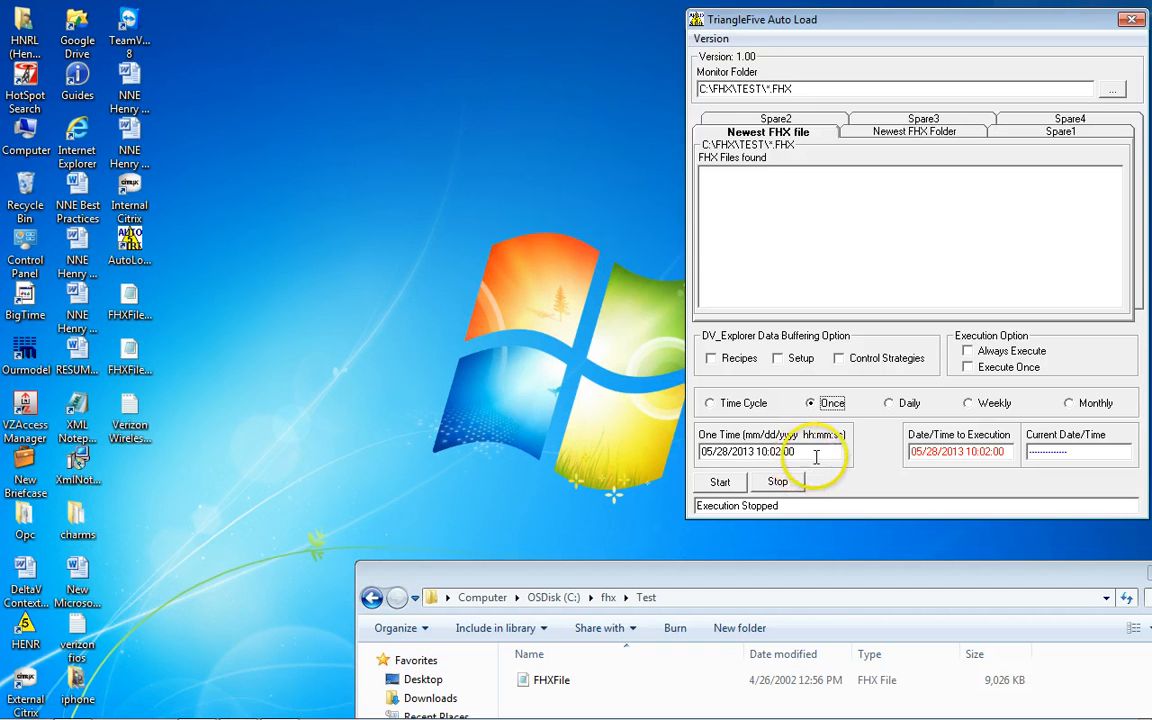
{"action": "left_click_drag", "start_coordinate": [814, 452], "coordinate": [693, 451]}
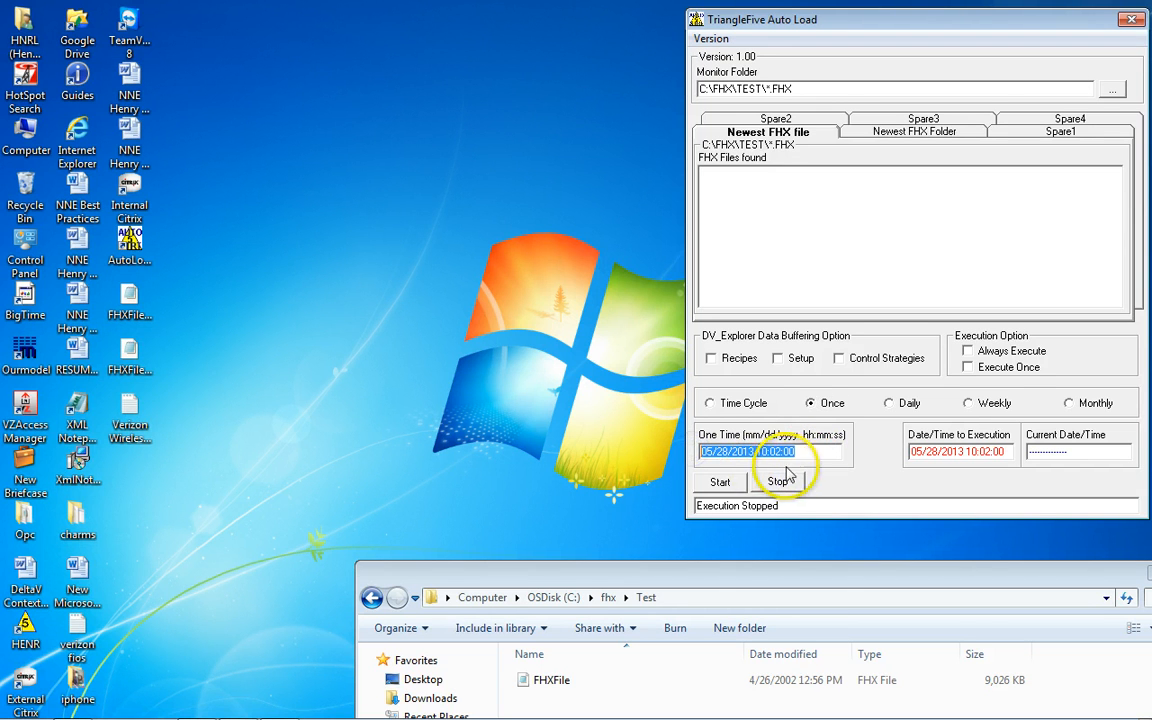
{"action": "left_click", "coordinate": [888, 403]}
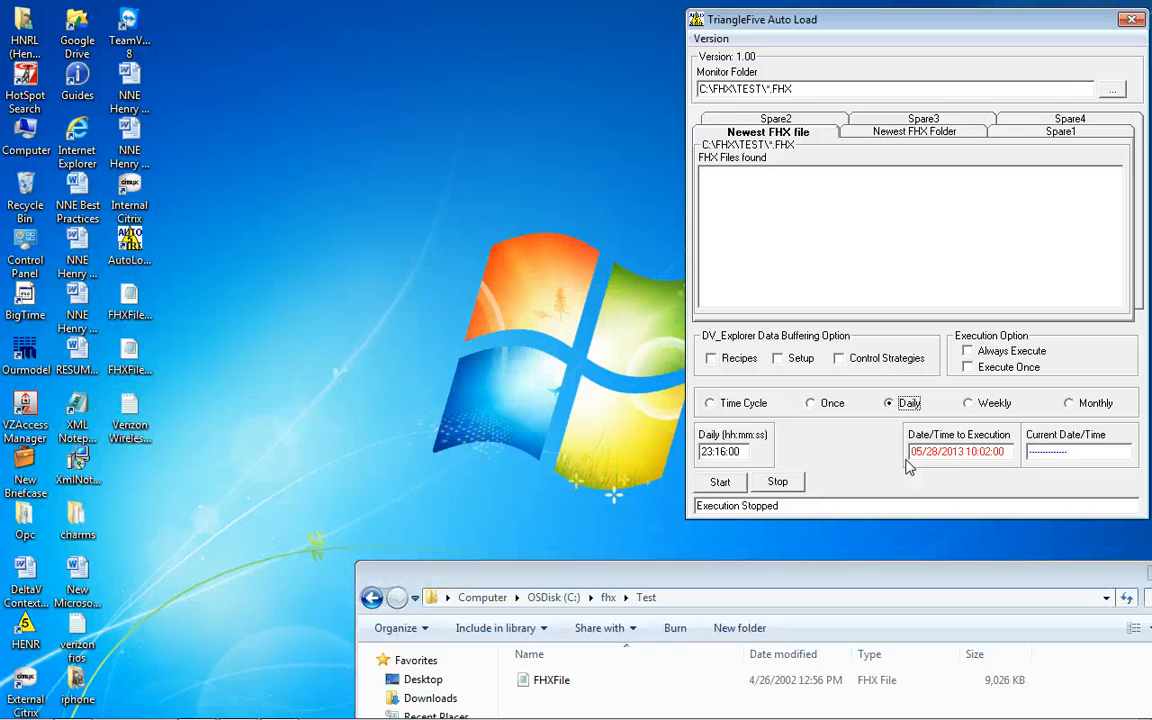
{"action": "left_click", "coordinate": [969, 403]}
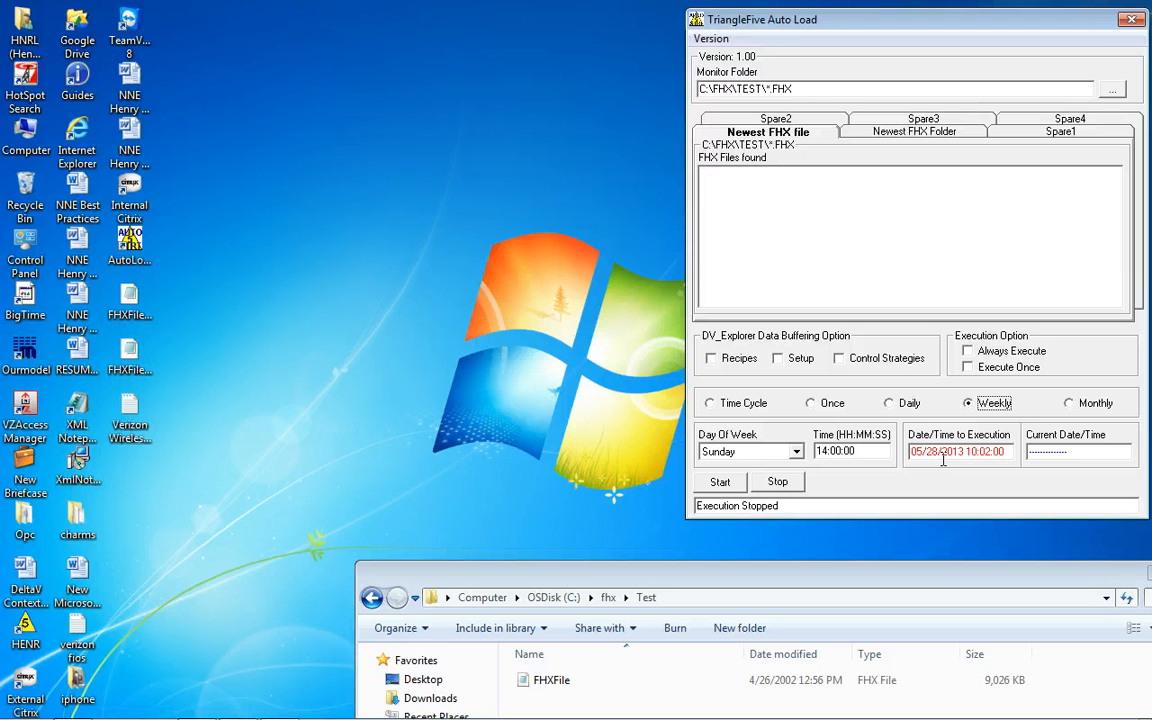
{"action": "left_click", "coordinate": [1078, 403]}
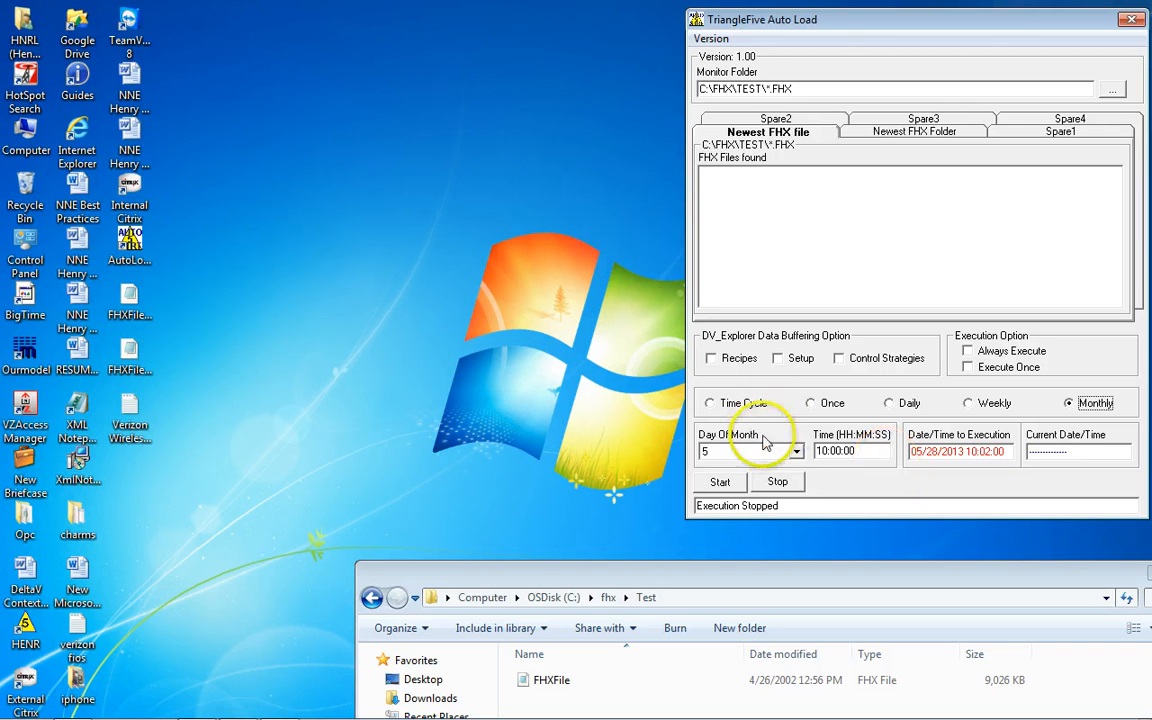
Step: Review the day choices of the monthly and weekly schedules, and return the schedule to Time Cycle
{"action": "left_click", "coordinate": [797, 451]}
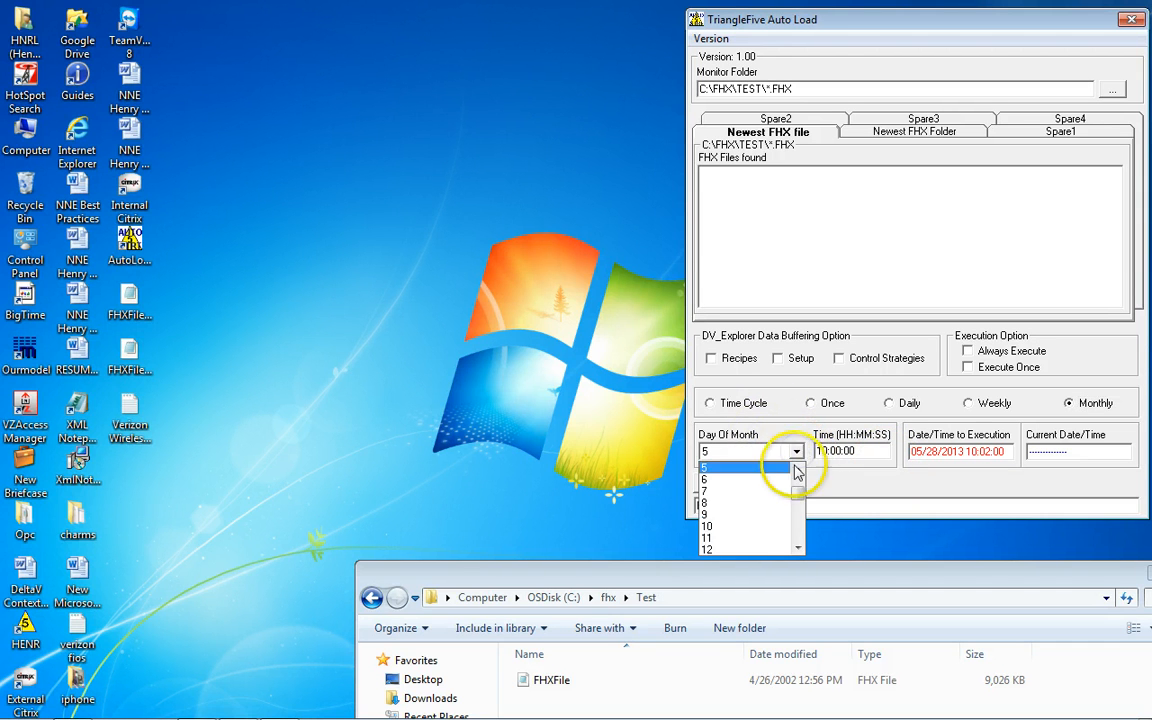
{"action": "left_click", "coordinate": [990, 401]}
{"action": "left_click", "coordinate": [990, 401]}
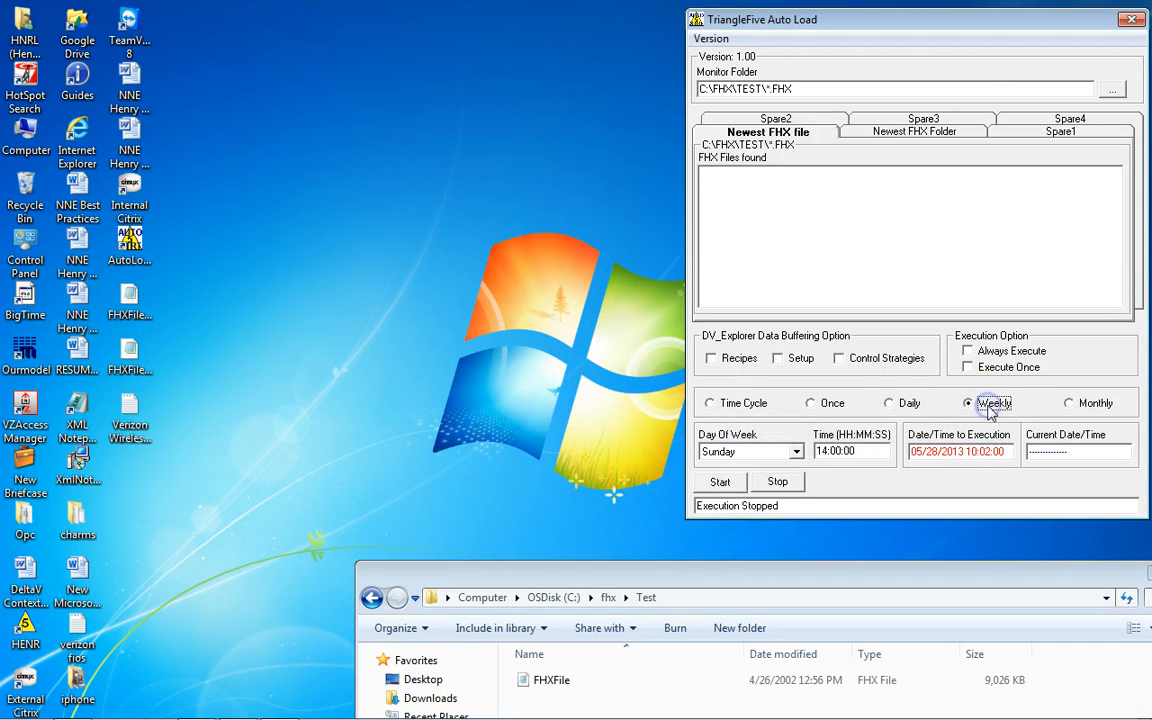
{"action": "left_click", "coordinate": [797, 452]}
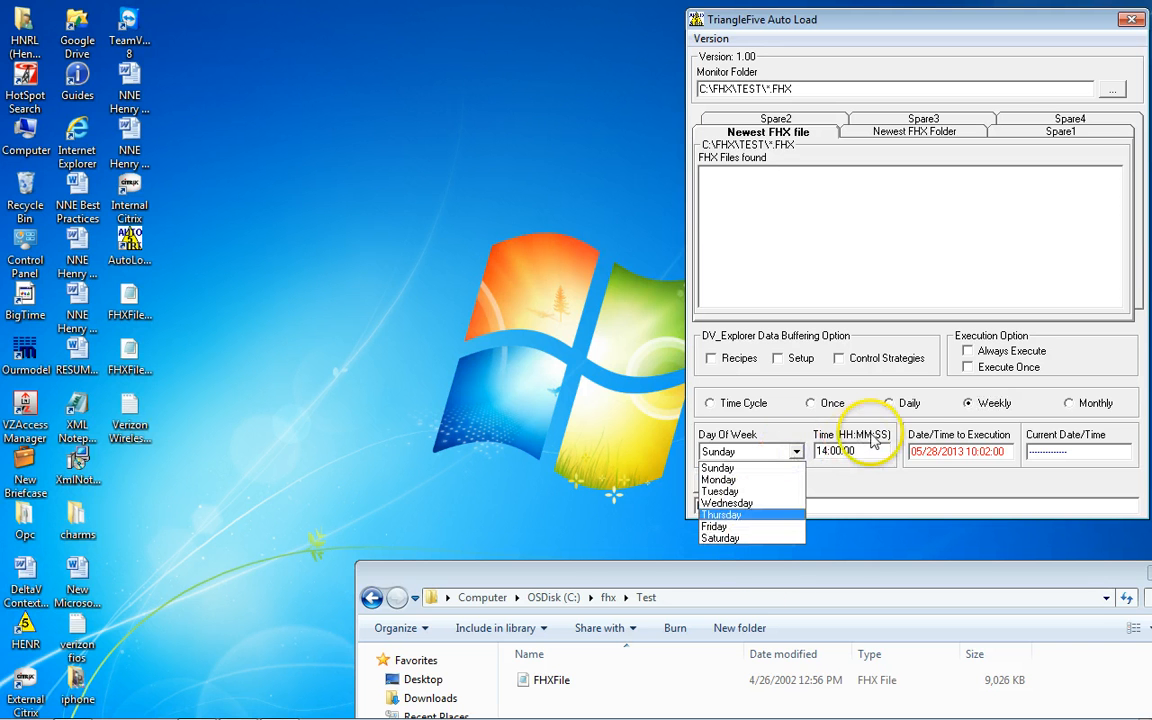
{"action": "left_click", "coordinate": [895, 402]}
{"action": "left_click", "coordinate": [895, 402]}
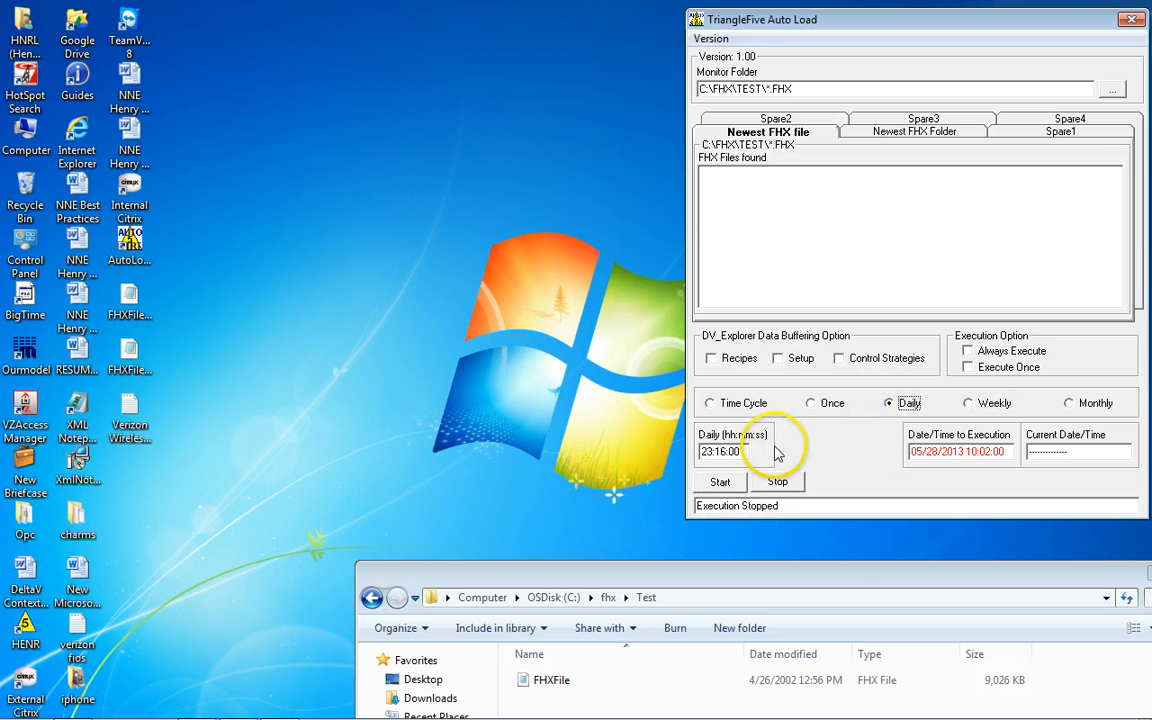
{"action": "left_click", "coordinate": [812, 402]}
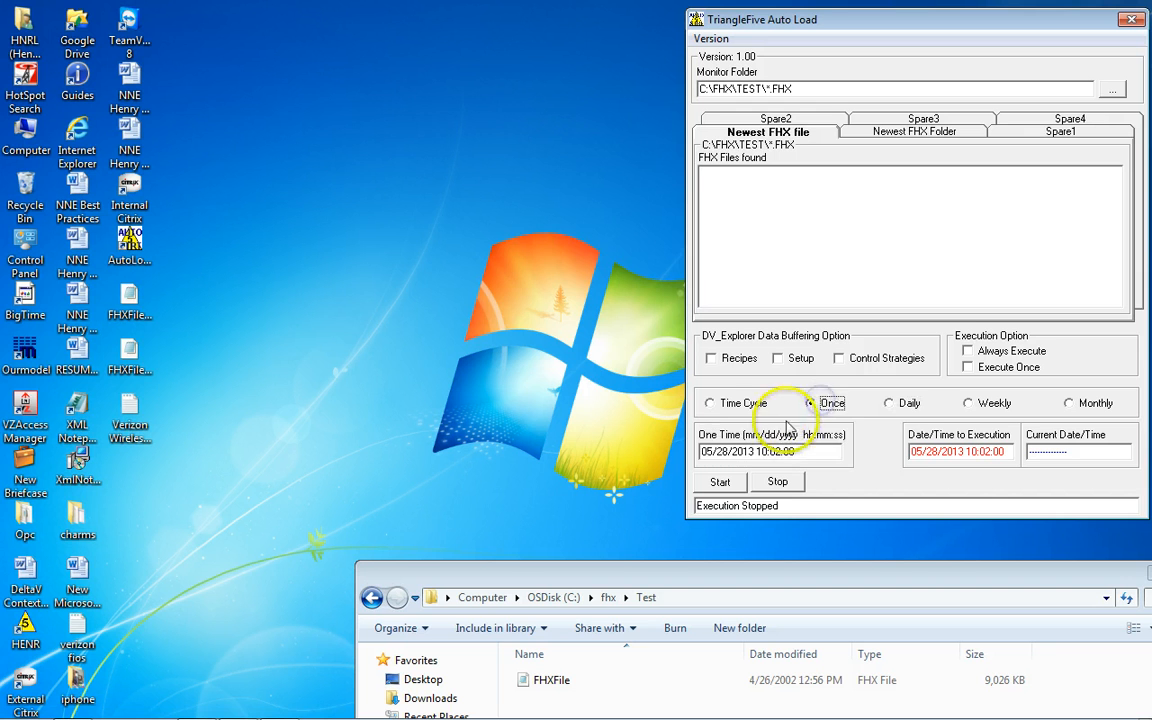
{"action": "left_click", "coordinate": [727, 403]}
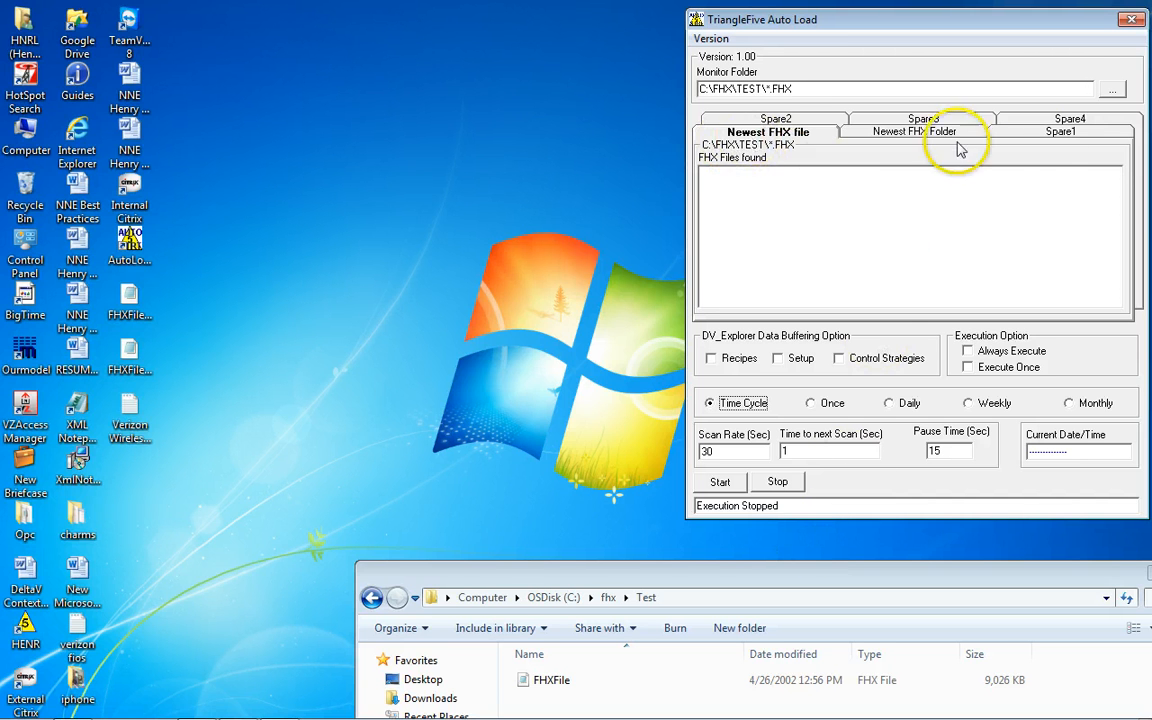
Step: Select FHXFile.fhx in C:\FHX\TEST so that this folder's FHX files are monitored
{"action": "left_click", "coordinate": [1112, 89]}
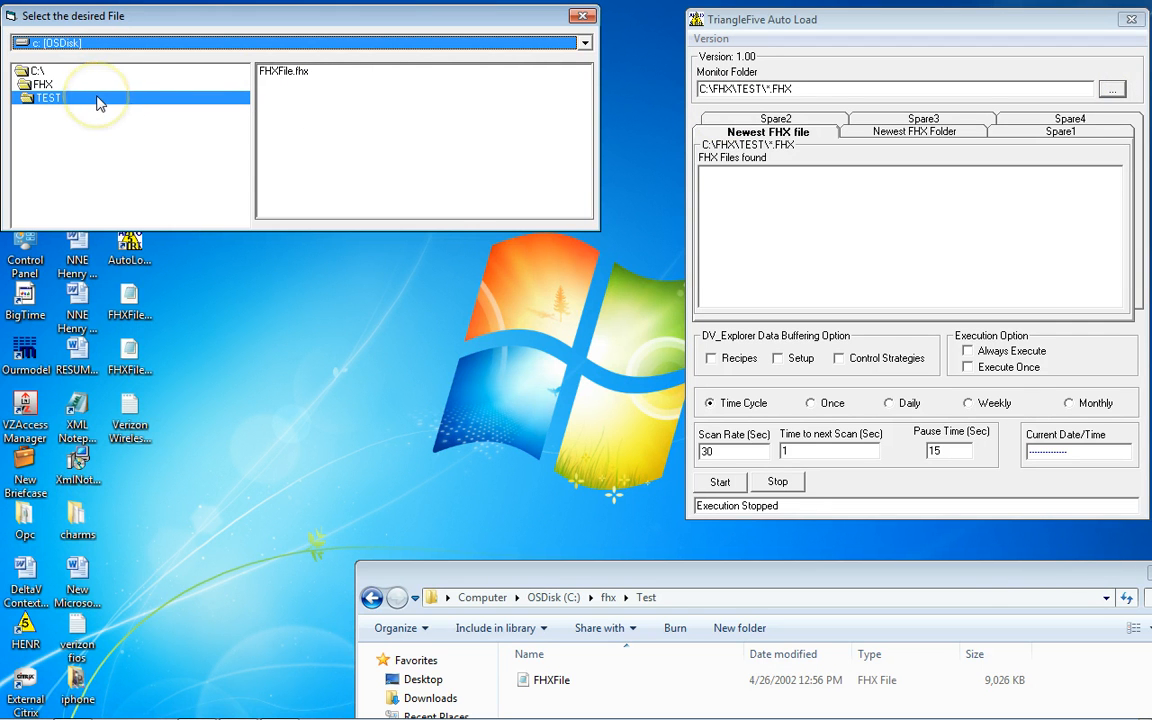
{"action": "left_click", "coordinate": [287, 78]}
{"action": "left_click", "coordinate": [287, 78]}
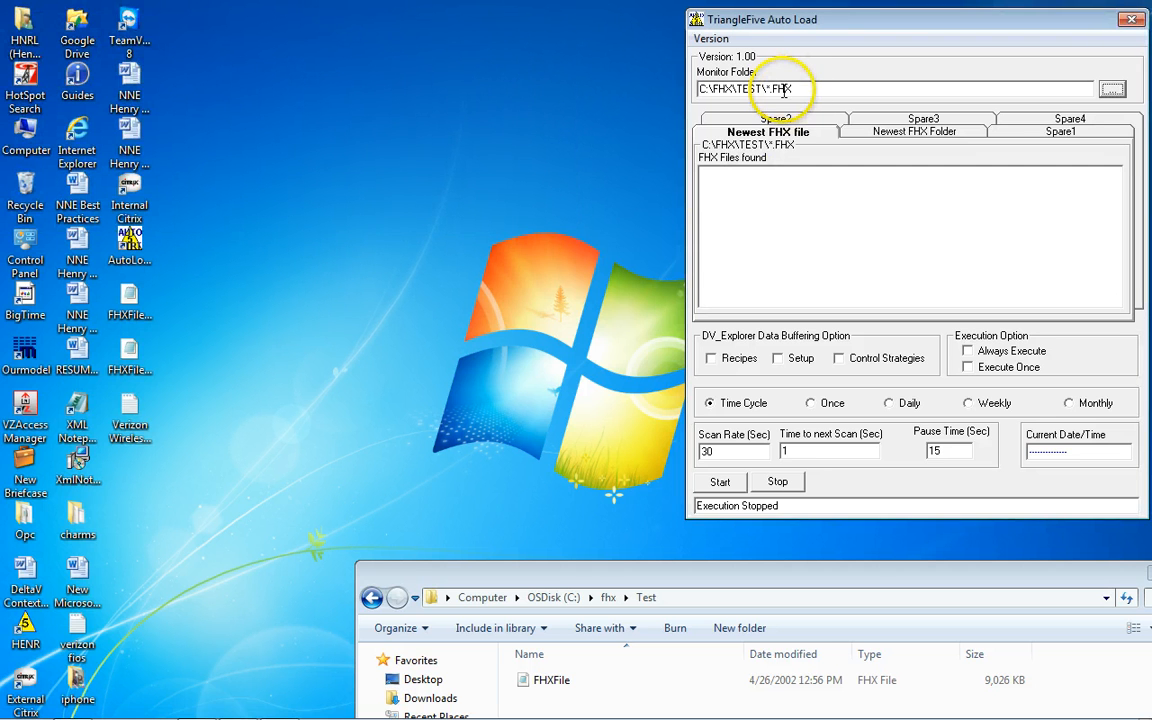
{"action": "left_click_drag", "start_coordinate": [800, 92], "coordinate": [665, 88]}
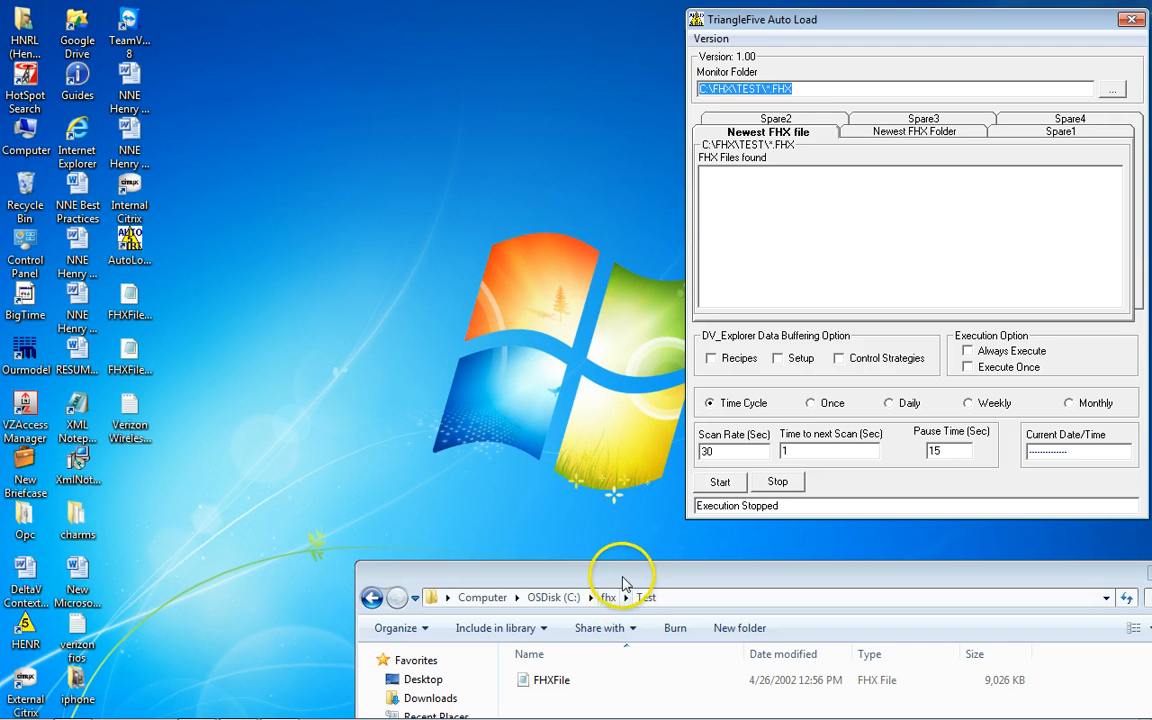
Step: Copy FHXFile_Latest2 from the desktop and start the time-cycle monitoring
{"action": "left_click", "coordinate": [128, 352]}
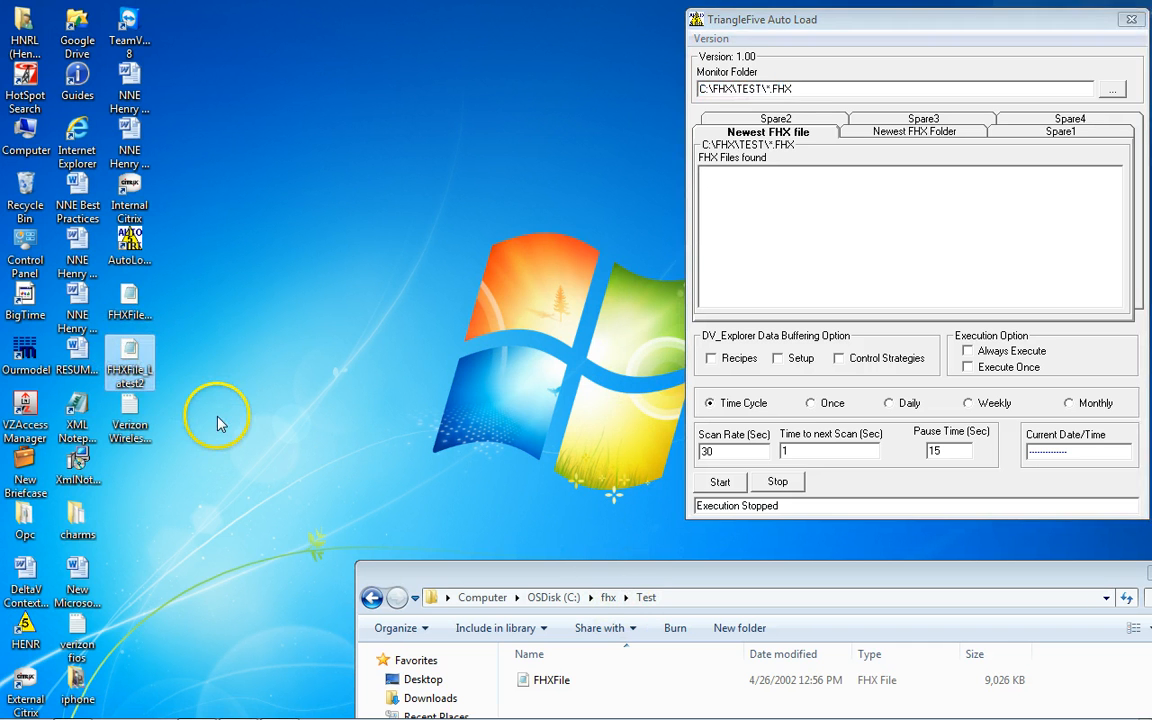
{"action": "left_click", "coordinate": [330, 427]}
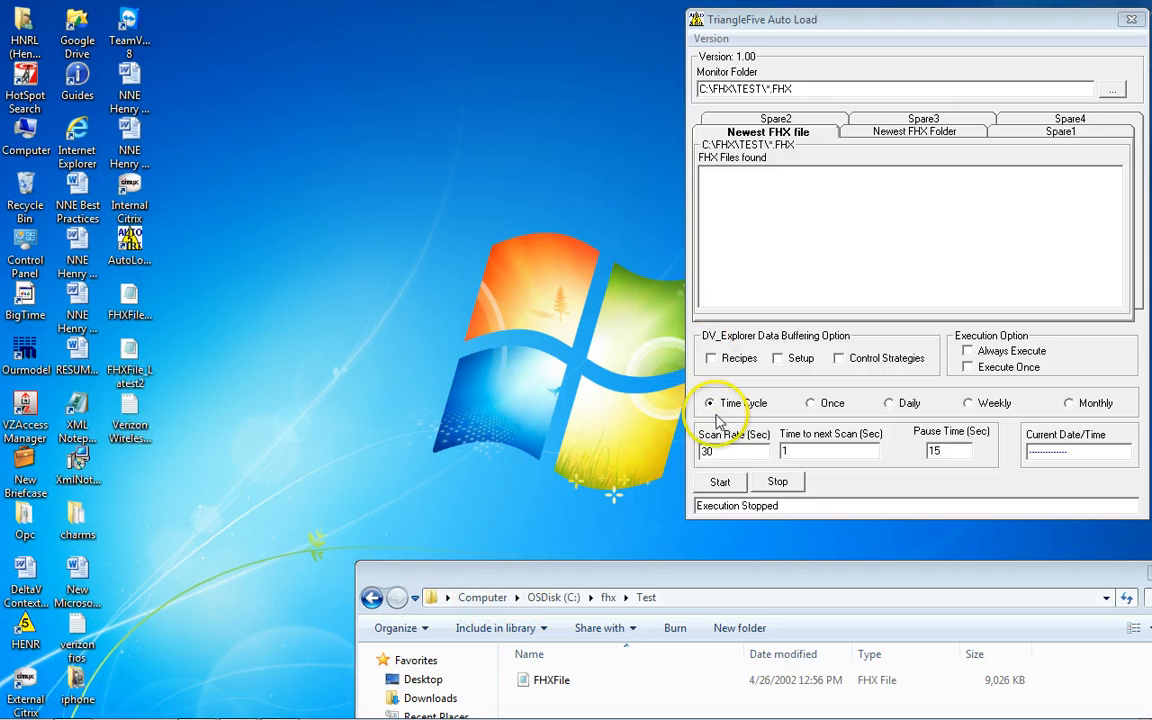
{"action": "left_click", "coordinate": [720, 481]}
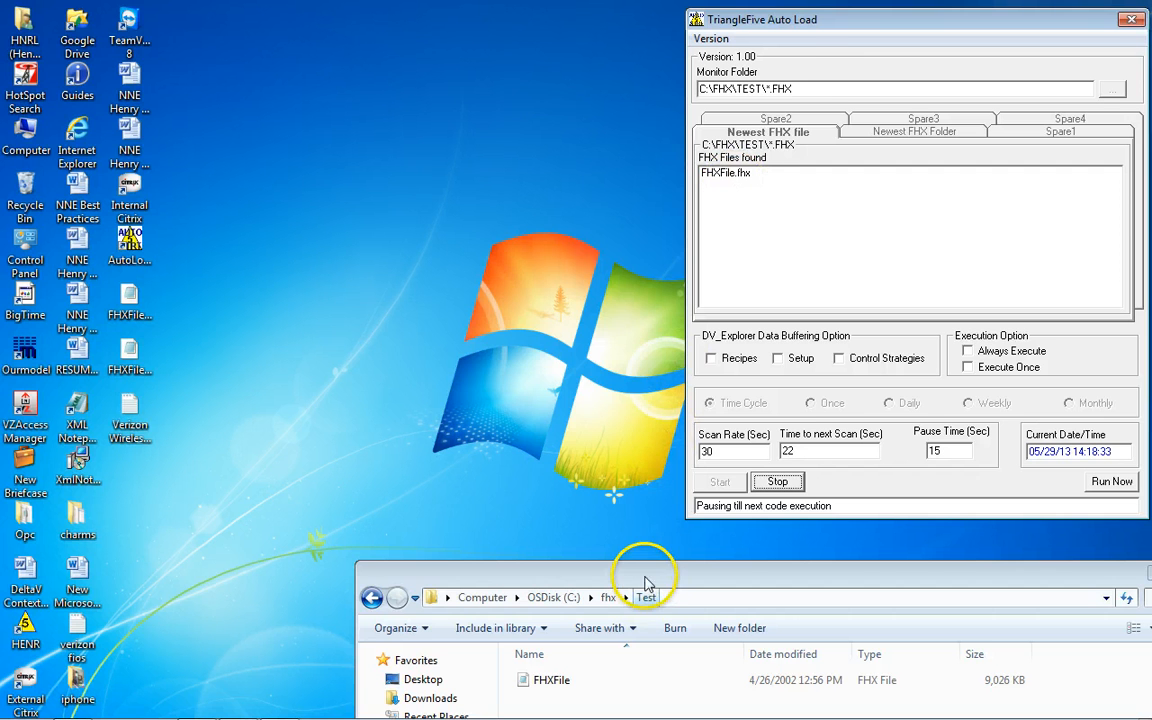
Step: Paste the copied FHXFile_Latest2 into the C:\fhx\Test folder
{"action": "left_click_drag", "start_coordinate": [645, 572], "coordinate": [702, 545]}
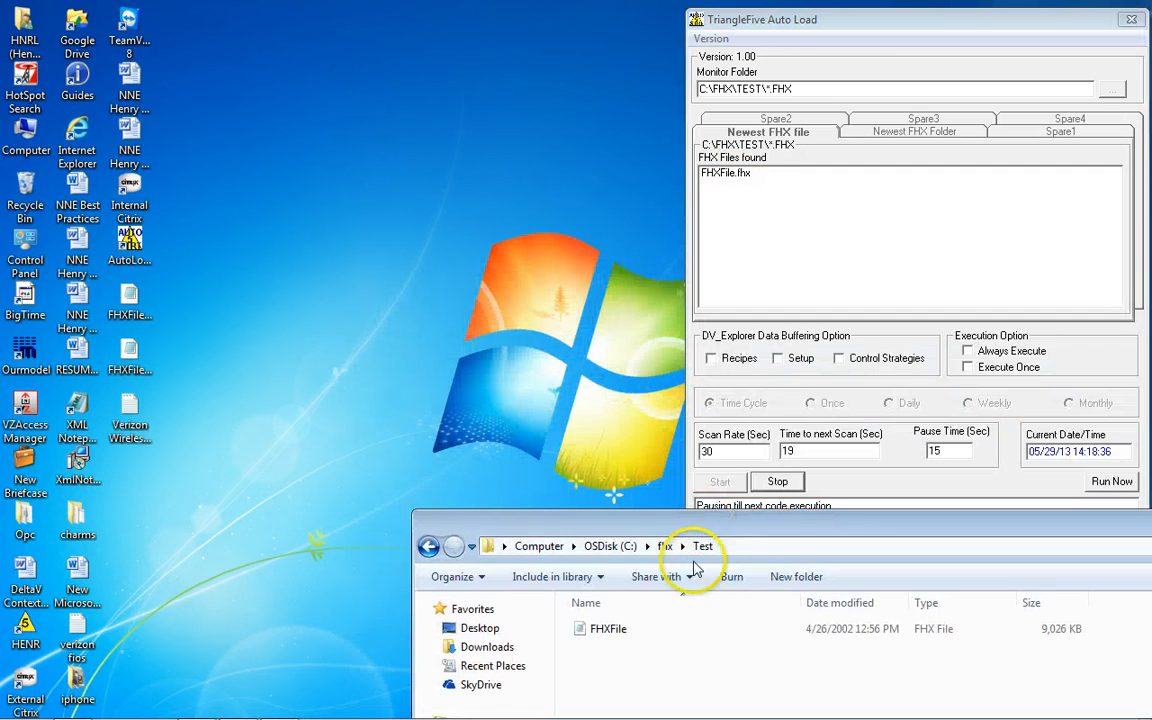
{"action": "right_click", "coordinate": [643, 675]}
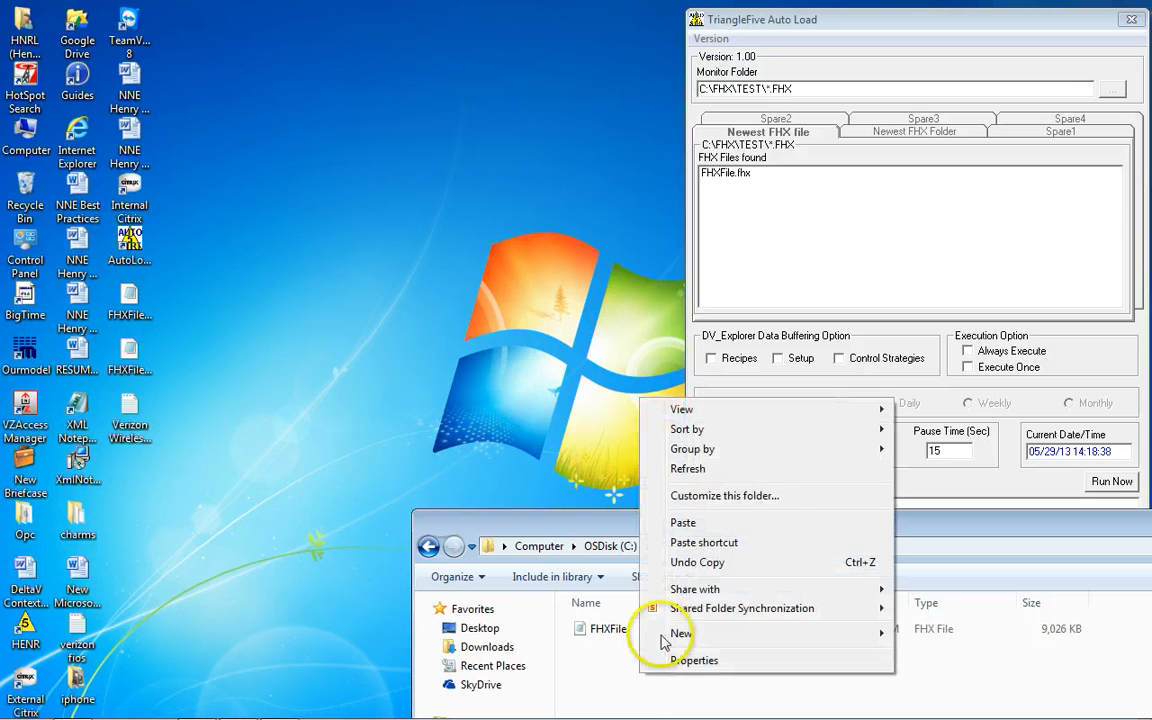
{"action": "left_click", "coordinate": [685, 523]}
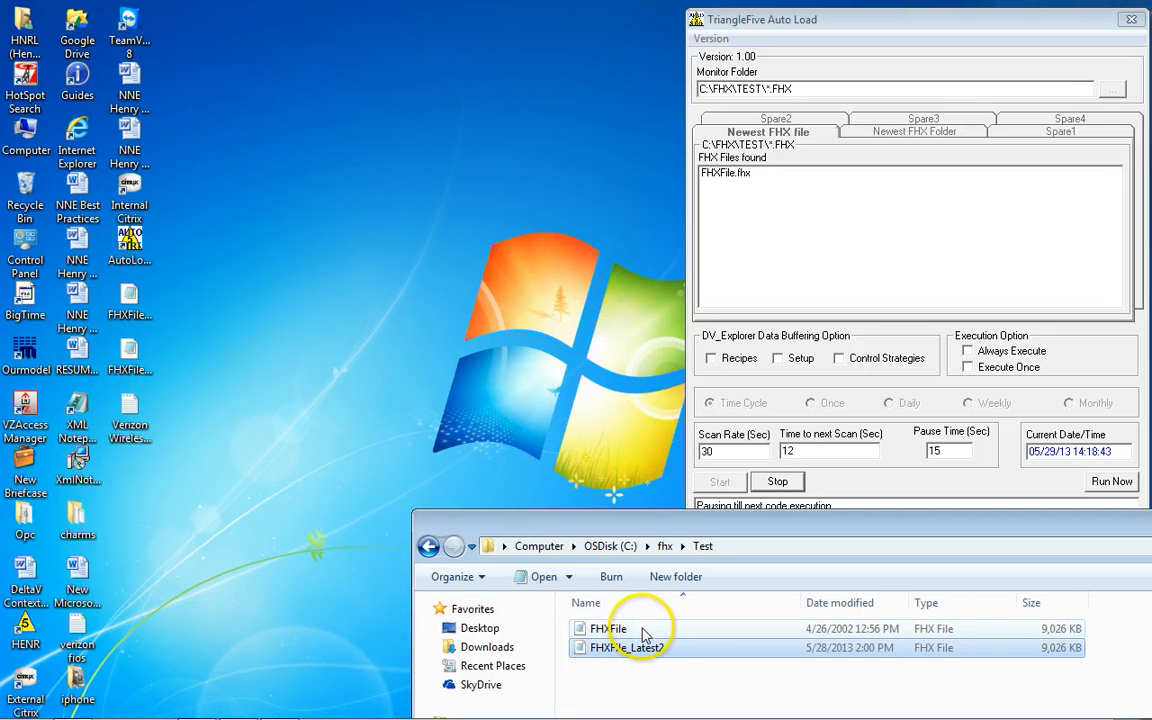
Step: Try to delete FHXFile_Latest2 from the Test folder
{"action": "left_click", "coordinate": [657, 652]}
{"action": "key", "text": "Delete"}
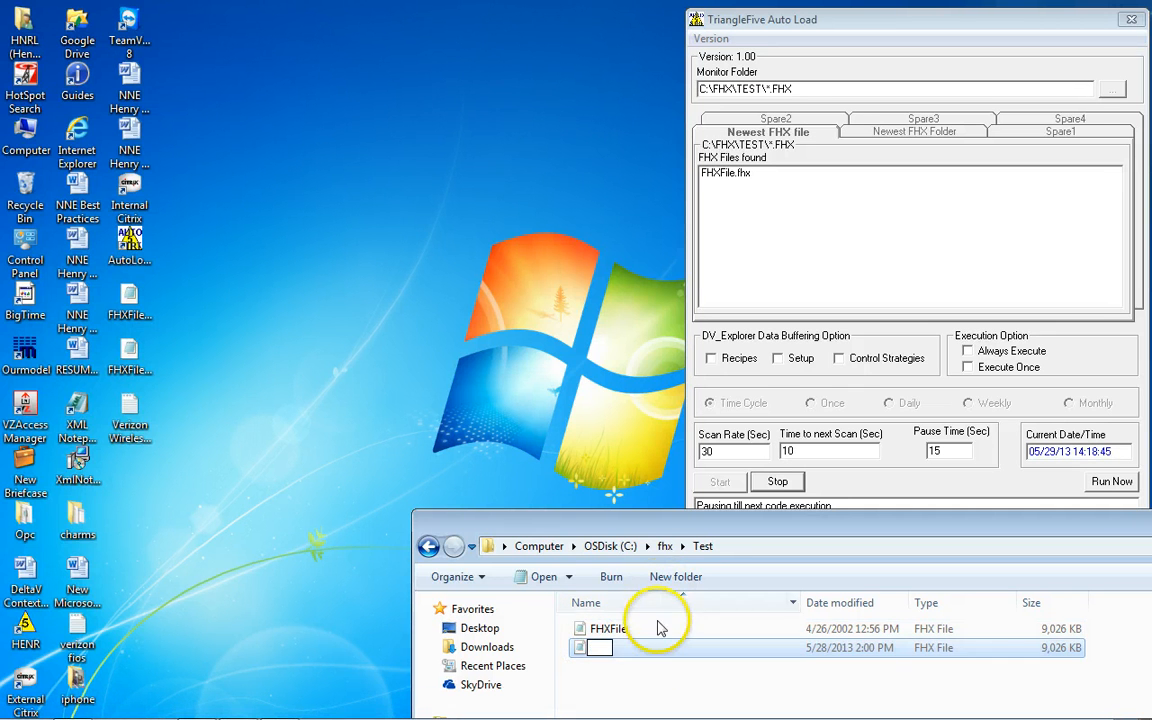
{"action": "key", "text": "Escape"}
{"action": "left_click", "coordinate": [662, 650]}
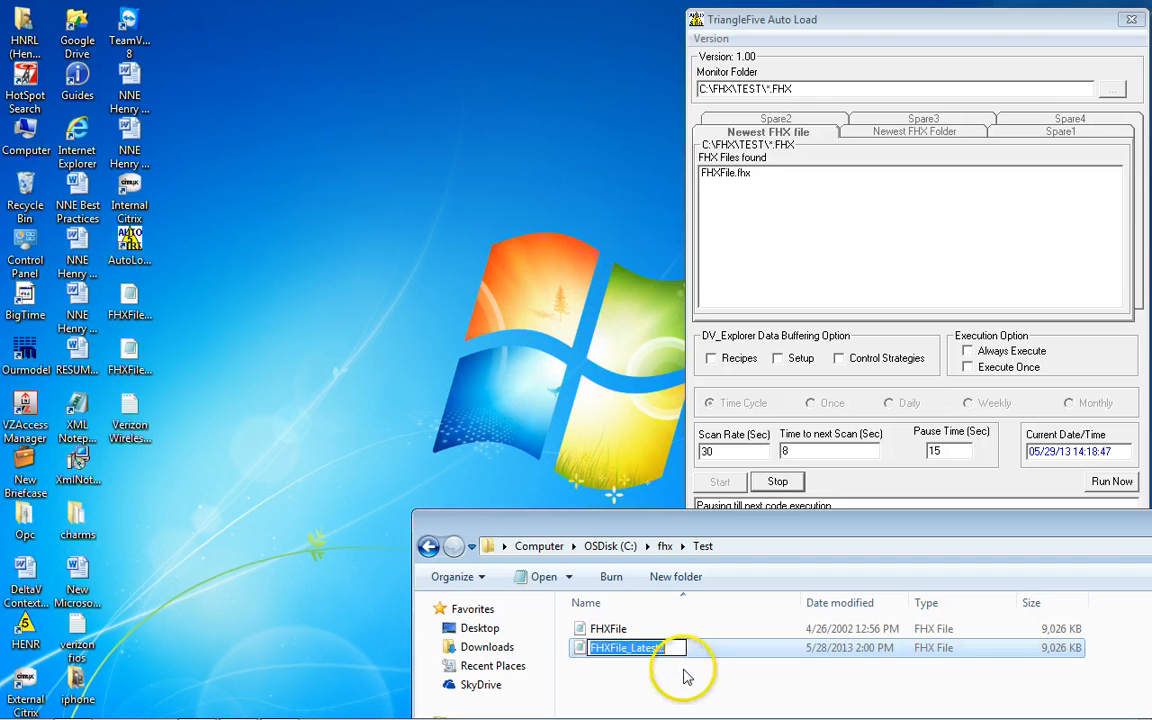
{"action": "key", "text": "Delete"}
{"action": "left_click", "coordinate": [297, 470]}
Step: Copy FHXFile_Latest1 from the desktop into the C:\fhx\Test folder
{"action": "left_click", "coordinate": [140, 300]}
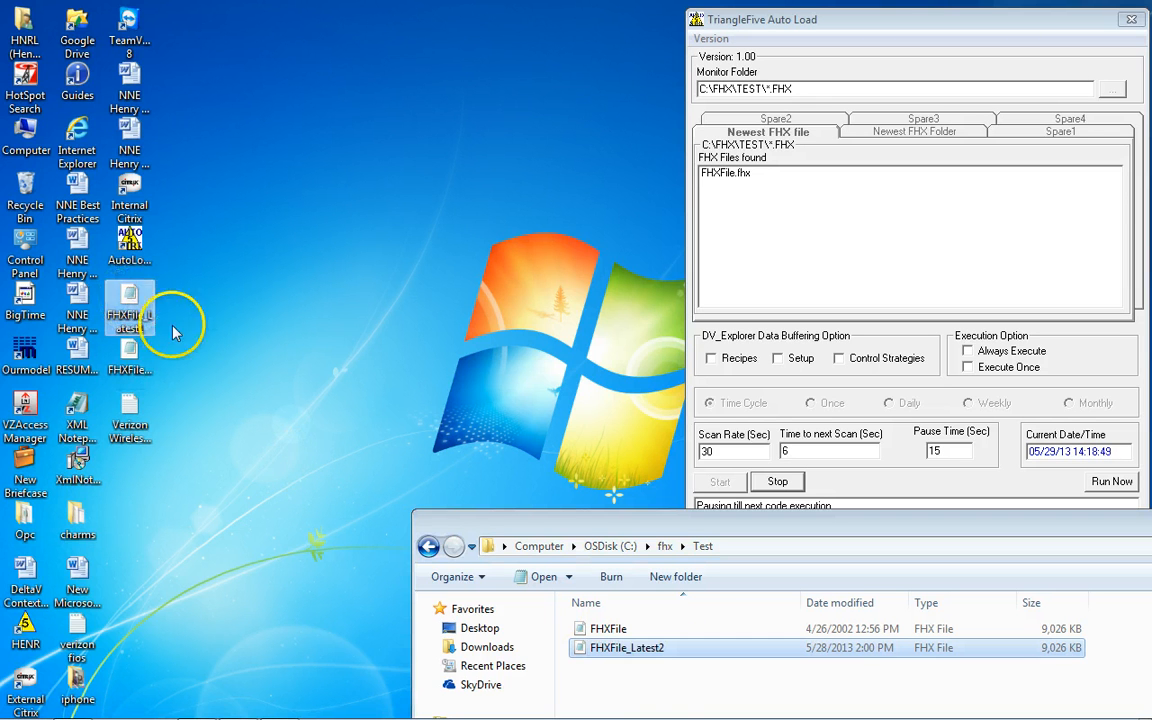
{"action": "left_click", "coordinate": [688, 676]}
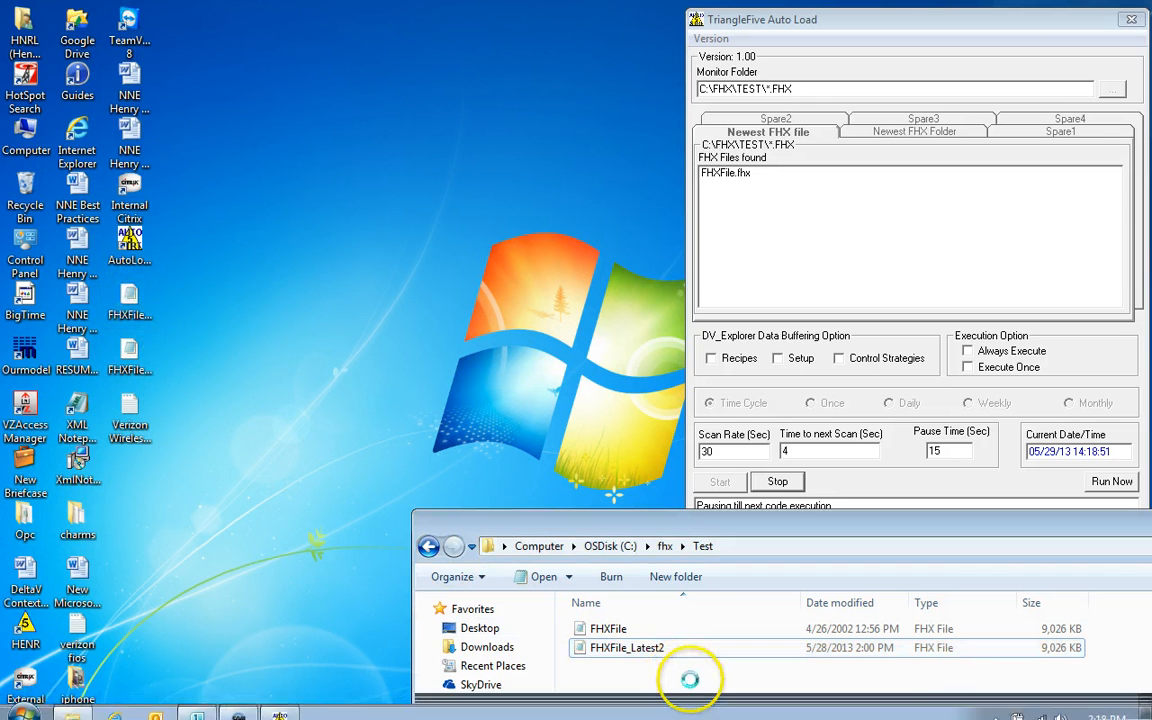
{"action": "key", "text": "ctrl+v"}
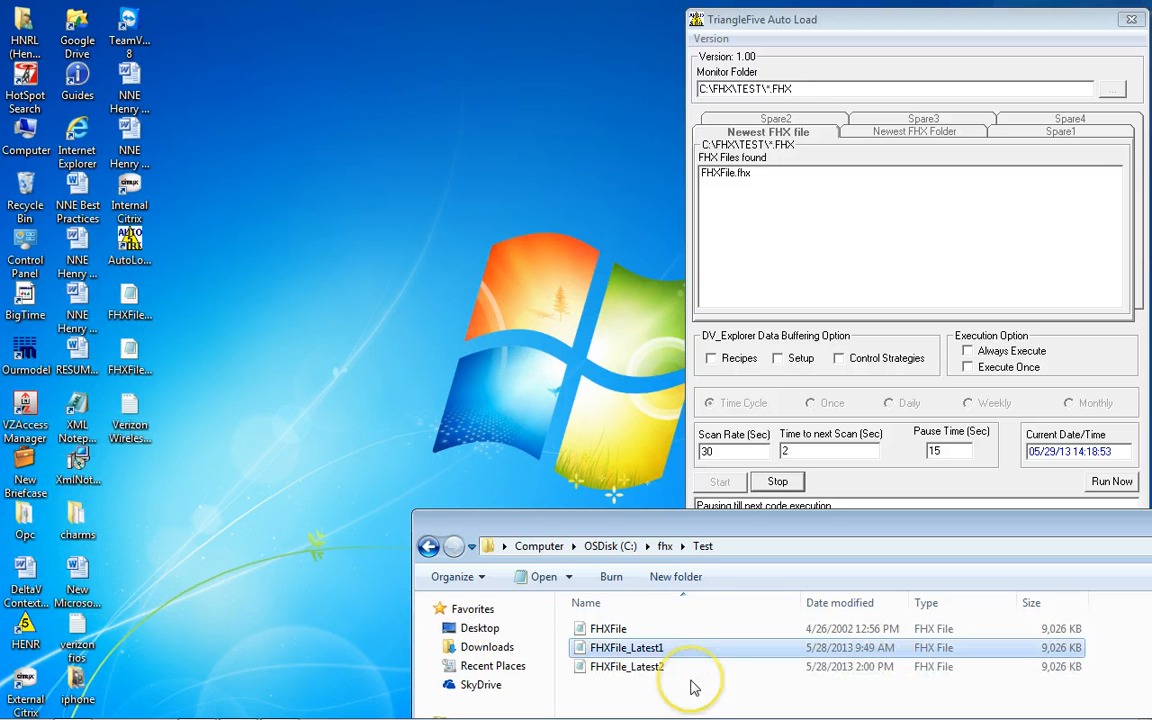
Step: Delete FHXFile_Latest2 from the Test folder, moving it to the Recycle Bin
{"action": "left_click", "coordinate": [652, 666]}
{"action": "key", "text": "Delete"}
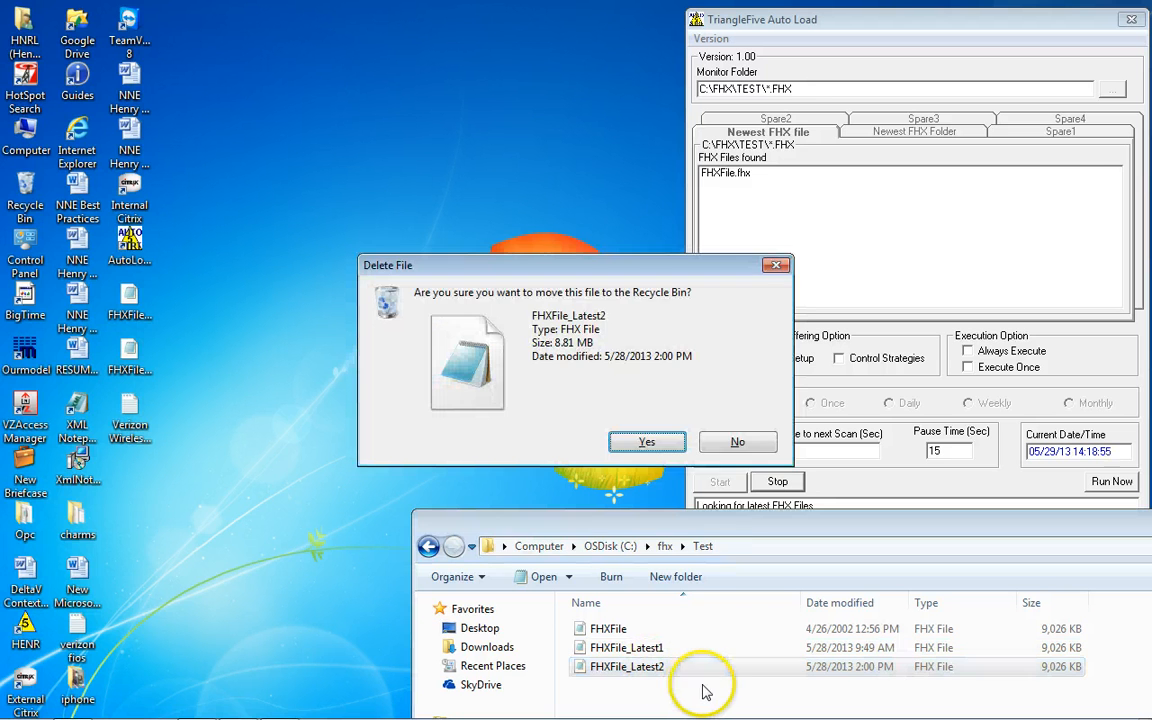
{"action": "left_click", "coordinate": [640, 441]}
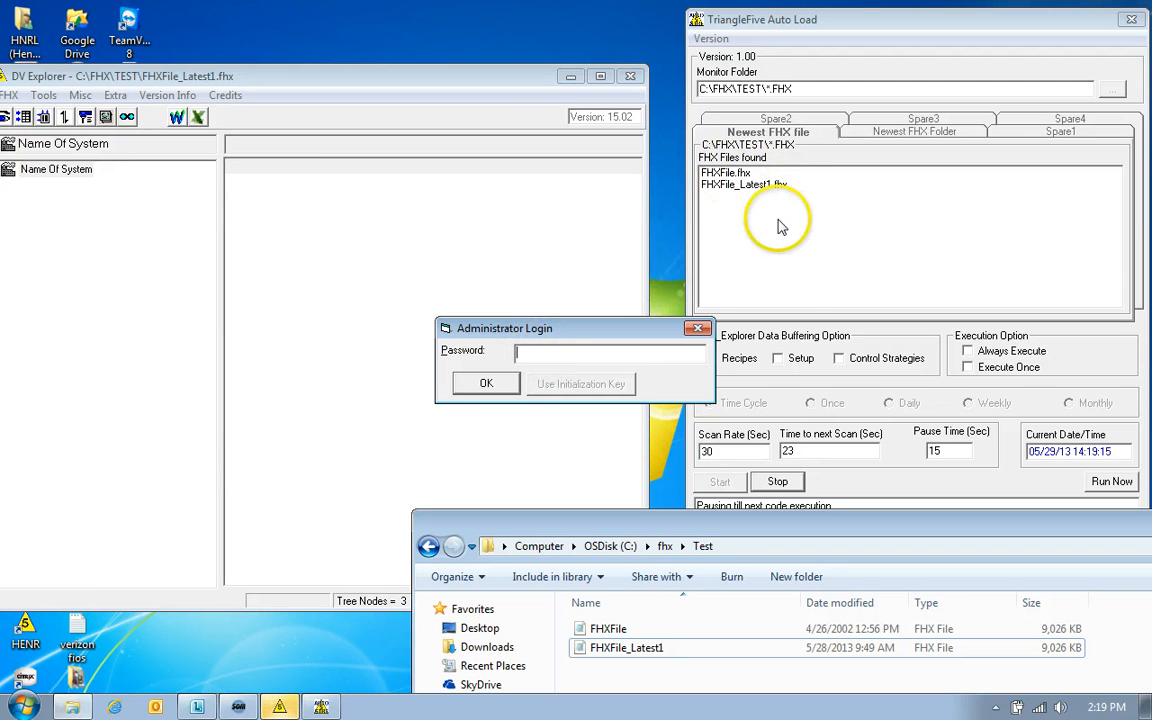
Step: Log in to DV Explorer with the administrator password, accept the user ID and expand the Name Of System node
{"action": "left_click", "coordinate": [610, 357]}
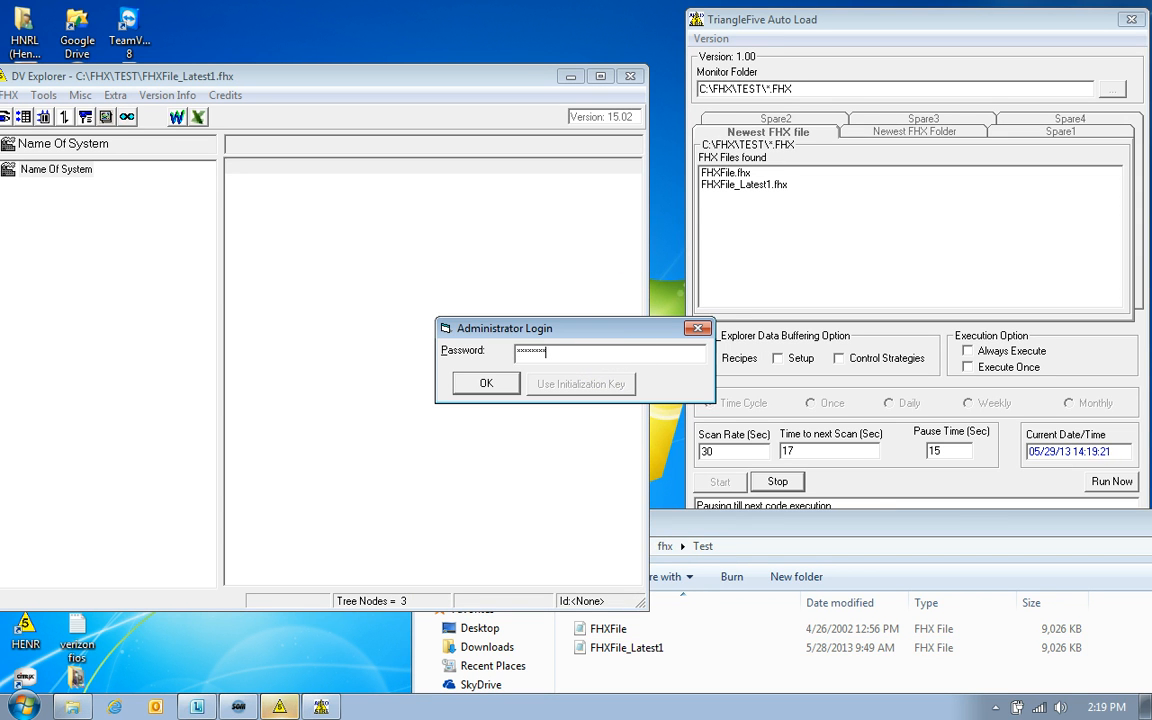
{"action": "key", "text": "Return"}
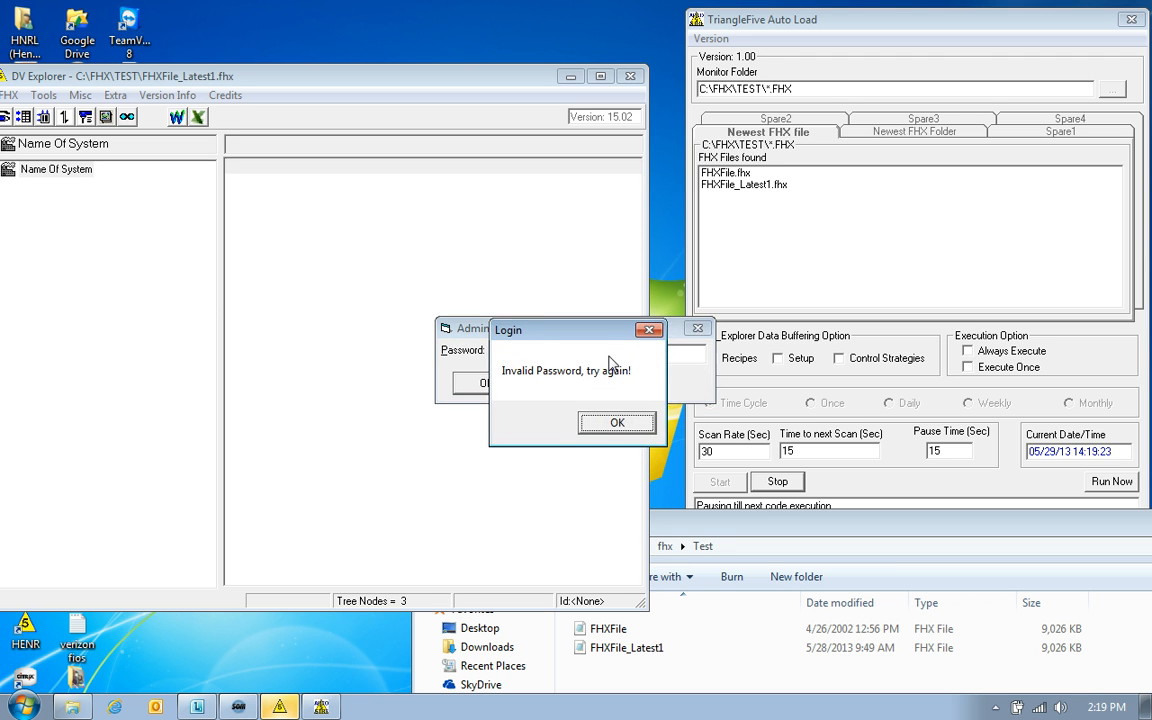
{"action": "key", "text": "Return"}
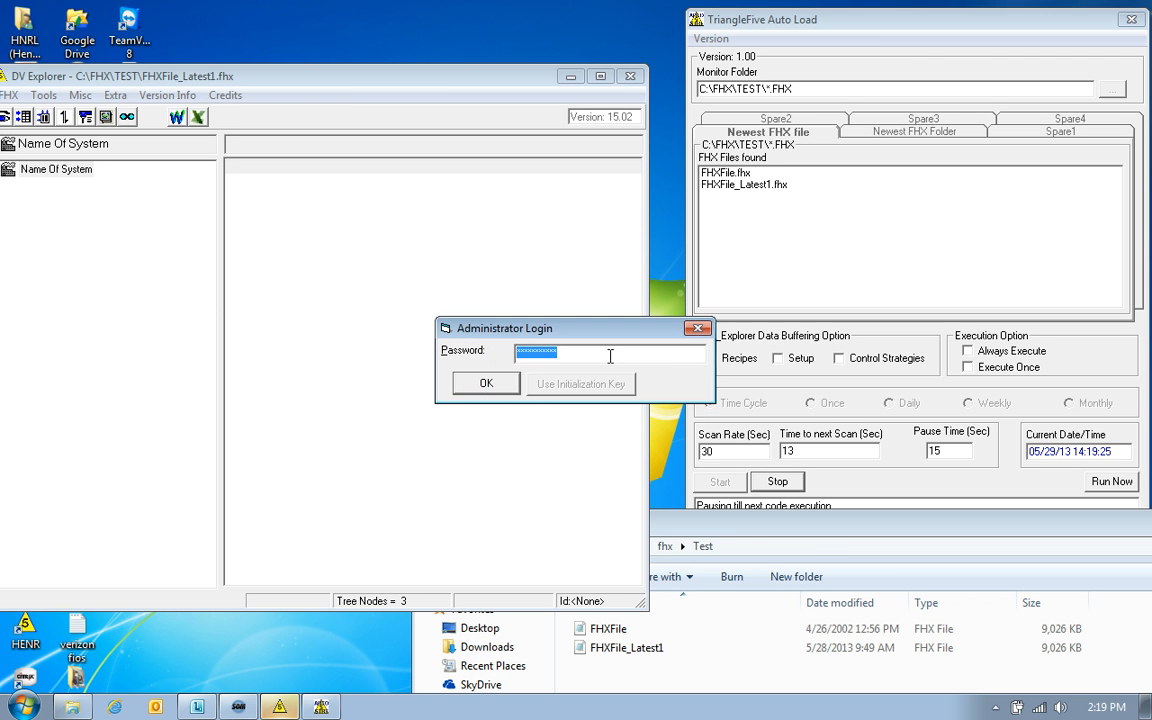
{"action": "key", "text": "Return"}
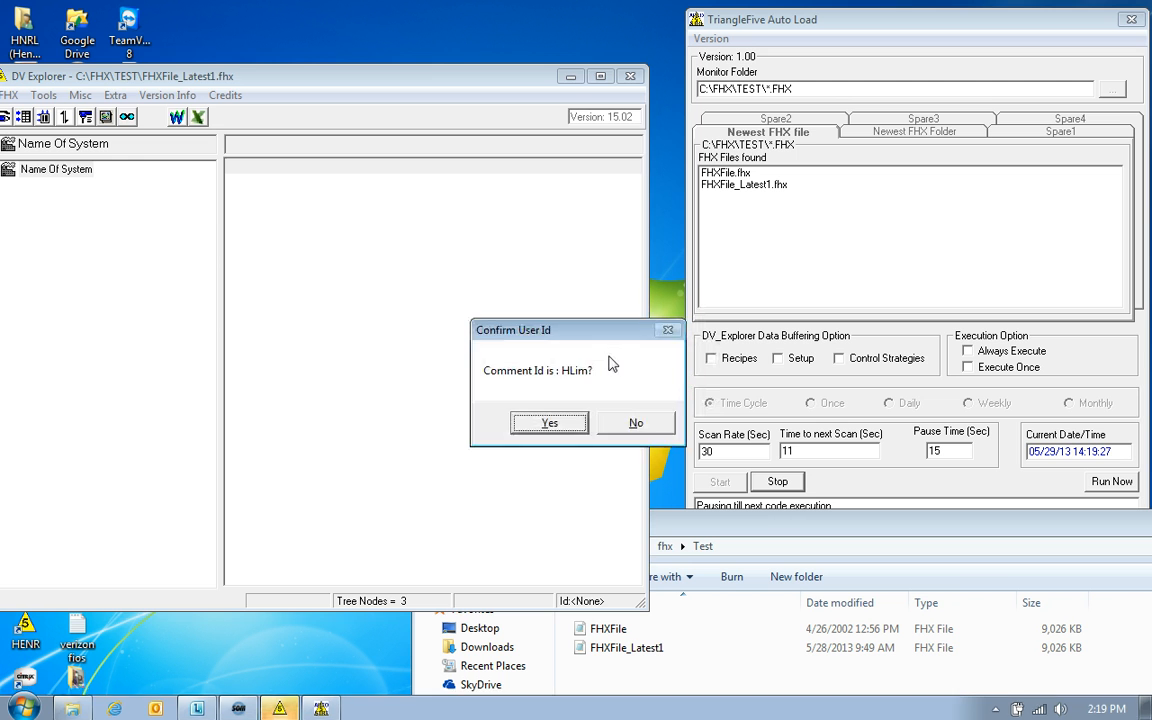
{"action": "key", "text": "Return"}
{"action": "double_click", "coordinate": [56, 172]}
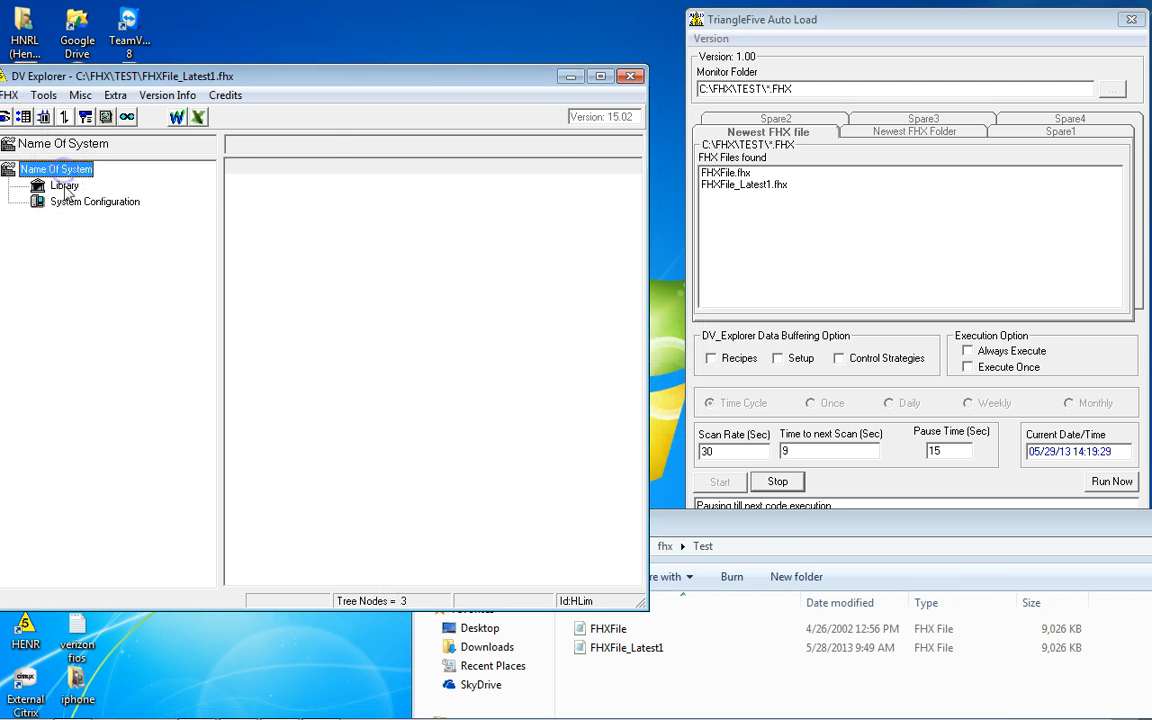
Step: Browse System Configuration through Control Strategies and ED_CENTER_BATCH to the contents of the LEV600_SIM module
{"action": "left_click", "coordinate": [64, 186]}
{"action": "left_click", "coordinate": [90, 202]}
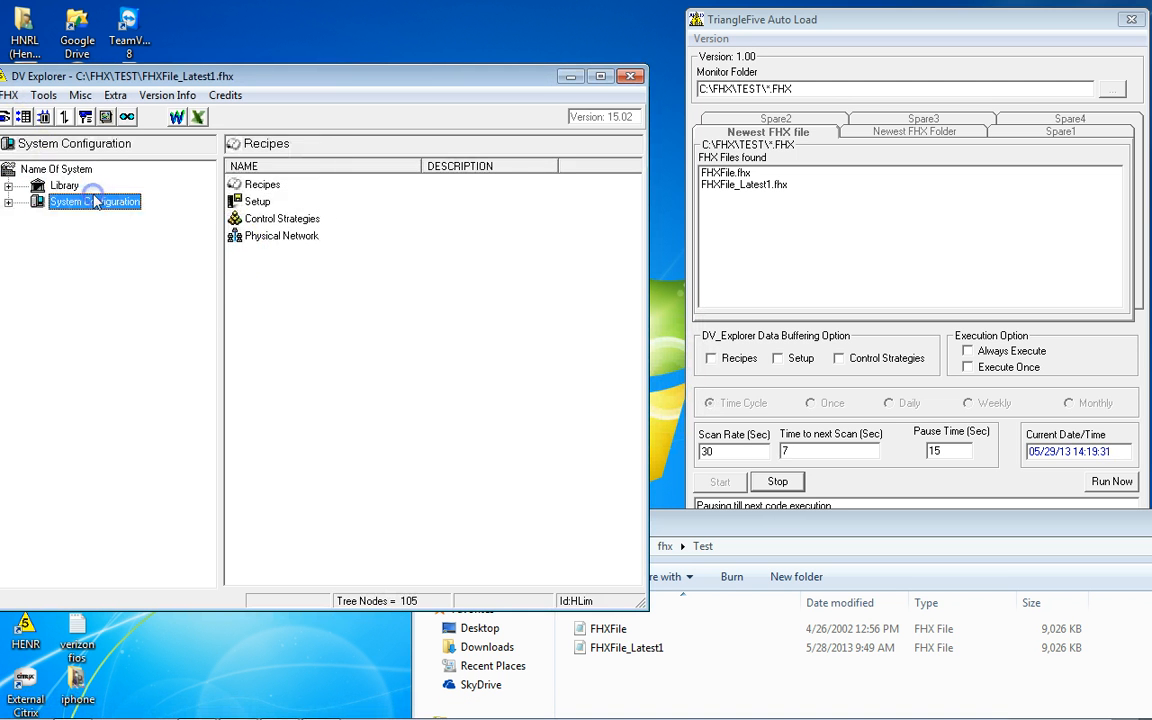
{"action": "double_click", "coordinate": [240, 220]}
{"action": "double_click", "coordinate": [262, 234]}
{"action": "left_click", "coordinate": [265, 219]}
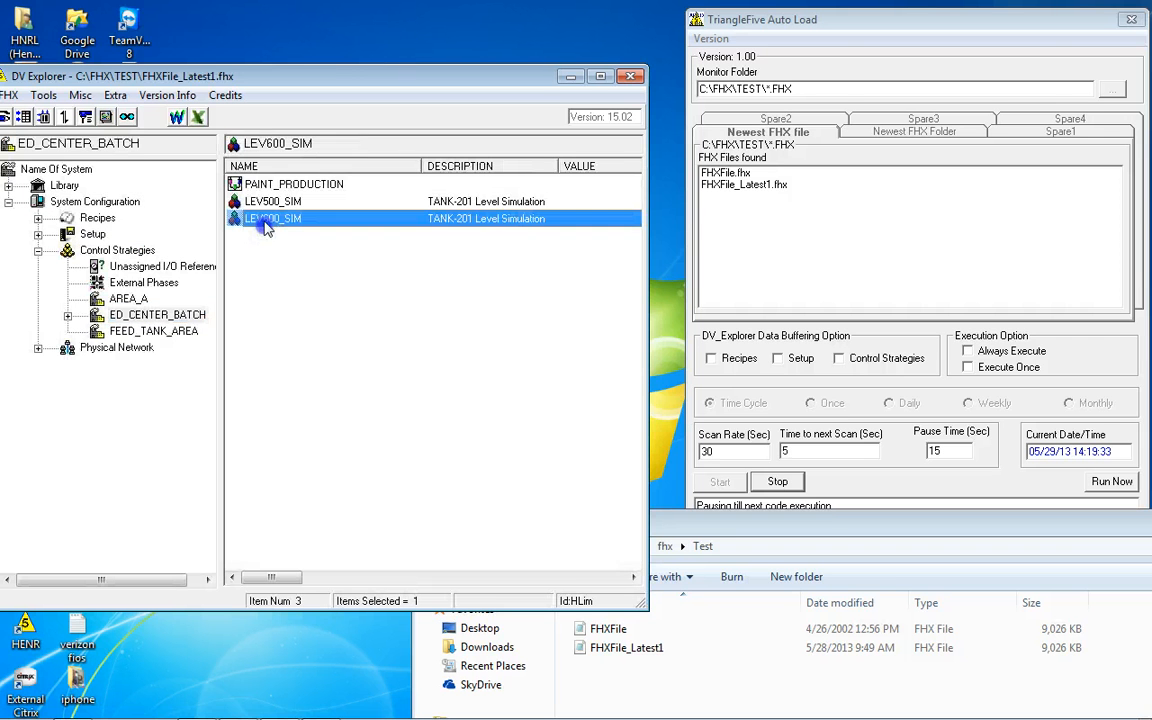
{"action": "double_click", "coordinate": [266, 219]}
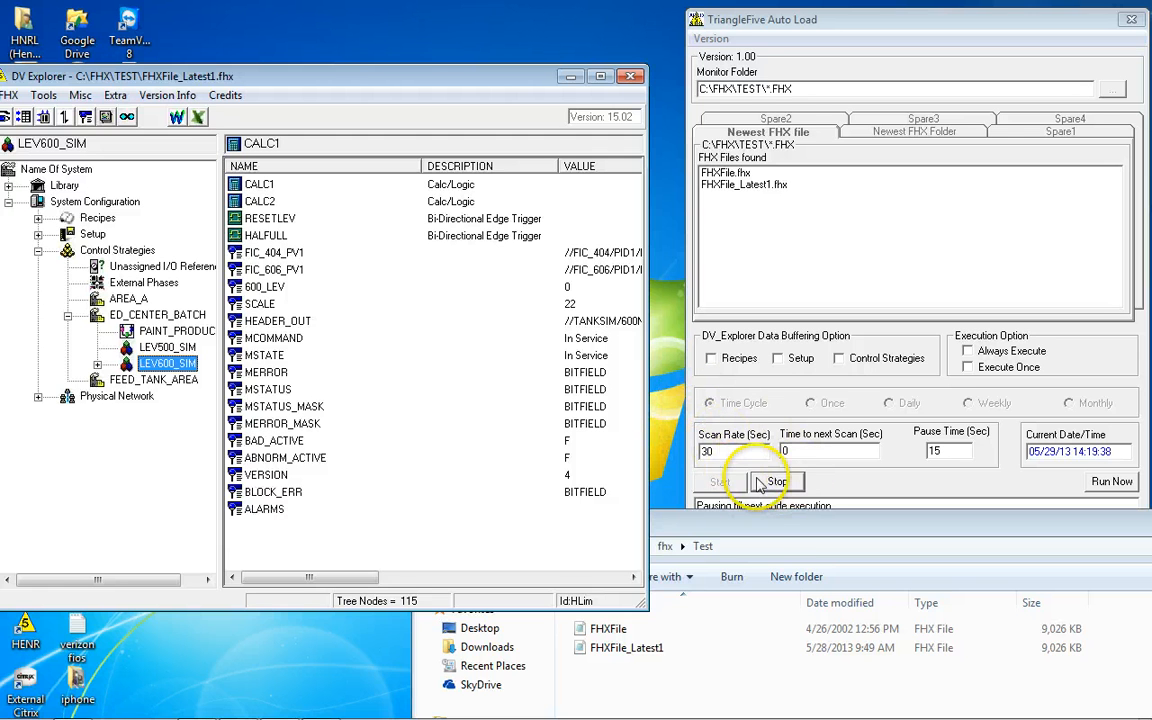
Step: Move the Test folder and DV Explorer windows to uncover the desktop files, and copy FHXFile_Latest2 from the desktop
{"action": "left_click_drag", "start_coordinate": [768, 532], "coordinate": [770, 566]}
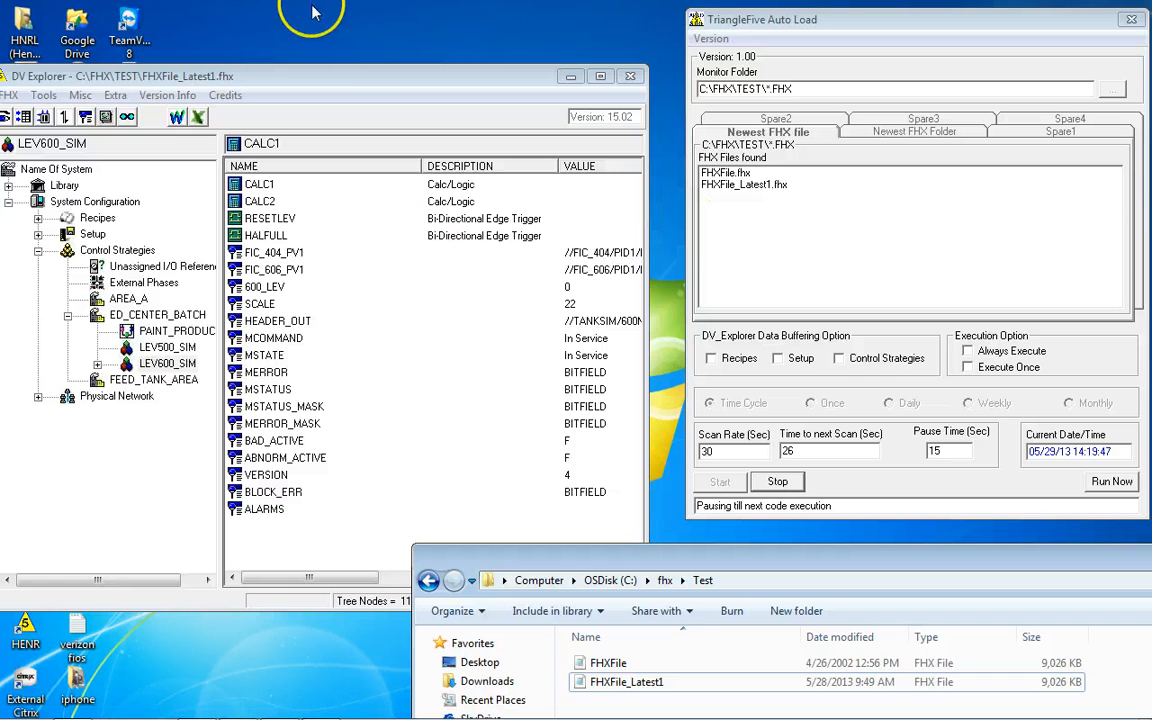
{"action": "left_click", "coordinate": [719, 208]}
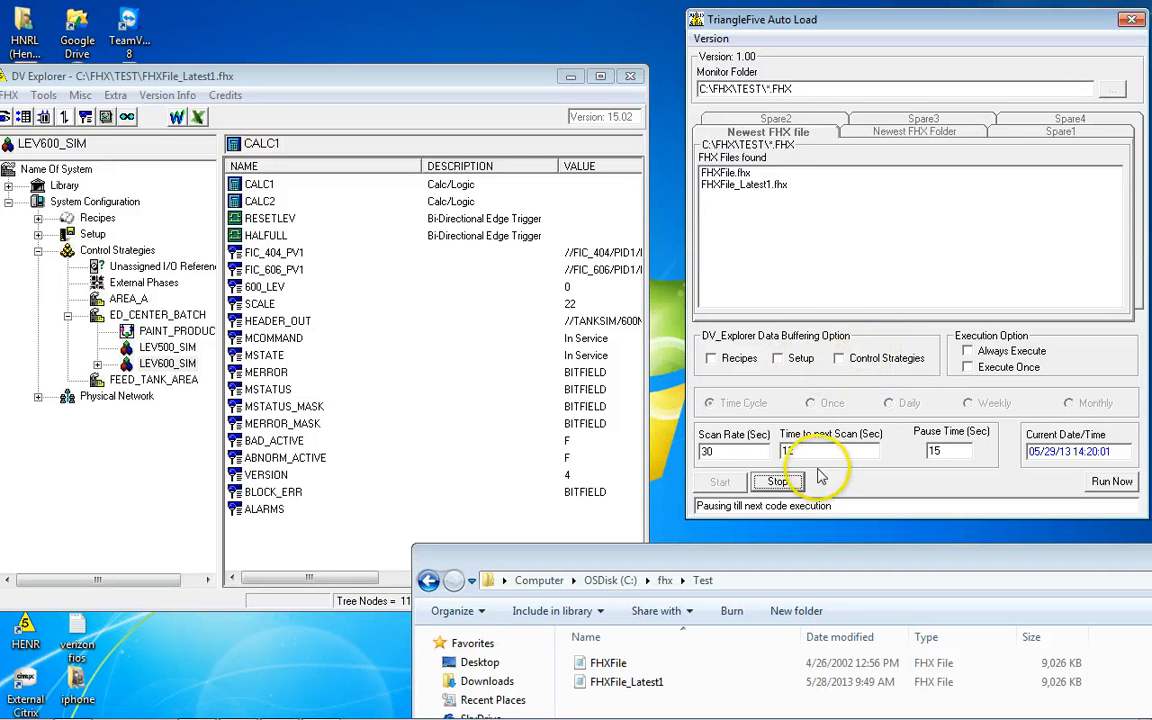
{"action": "left_click", "coordinate": [381, 79]}
{"action": "left_click_drag", "start_coordinate": [381, 79], "coordinate": [570, 146]}
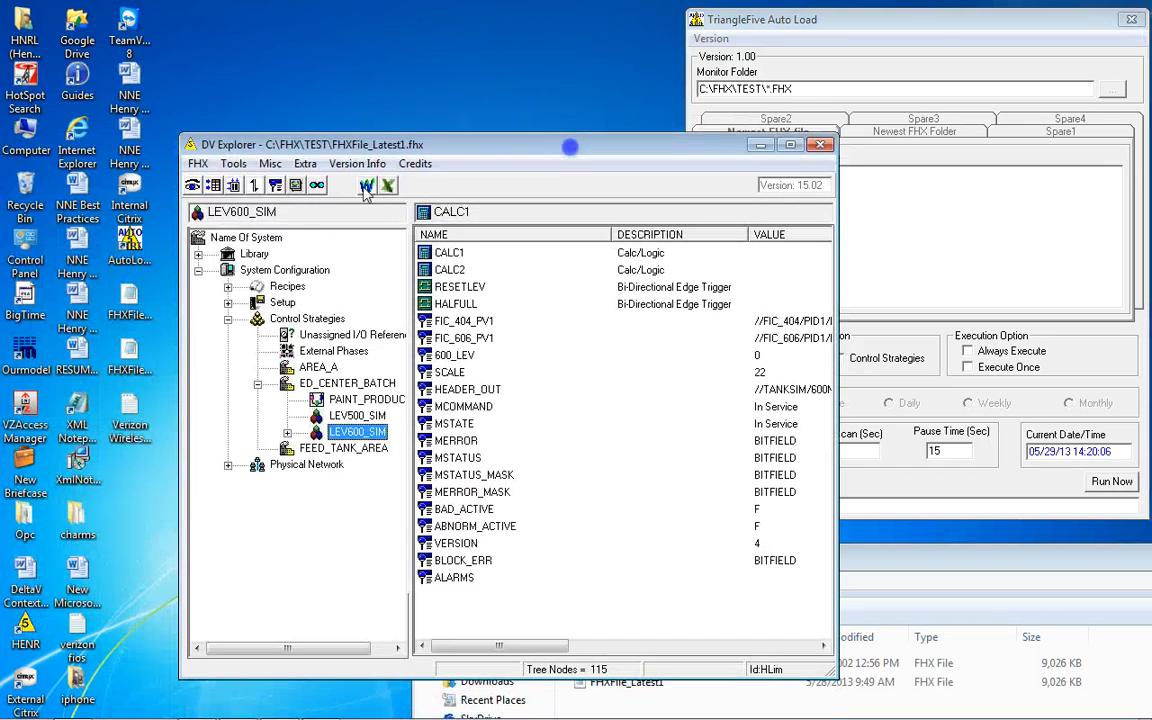
{"action": "left_click", "coordinate": [131, 349]}
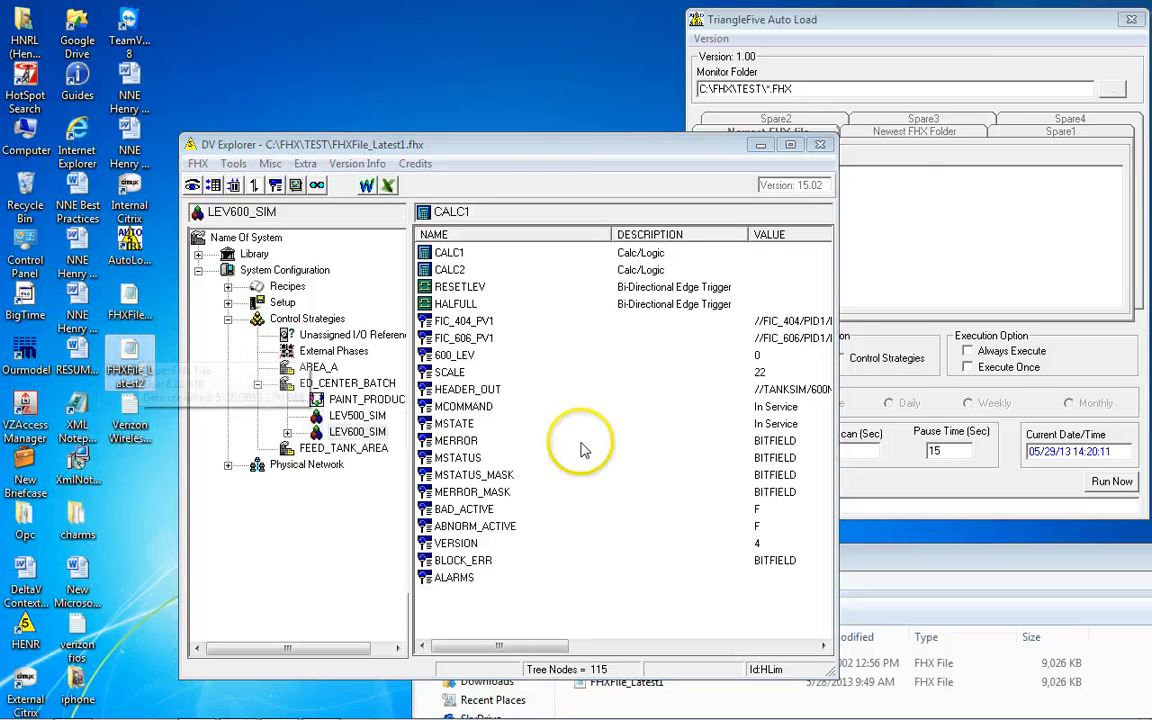
{"action": "left_click", "coordinate": [930, 20]}
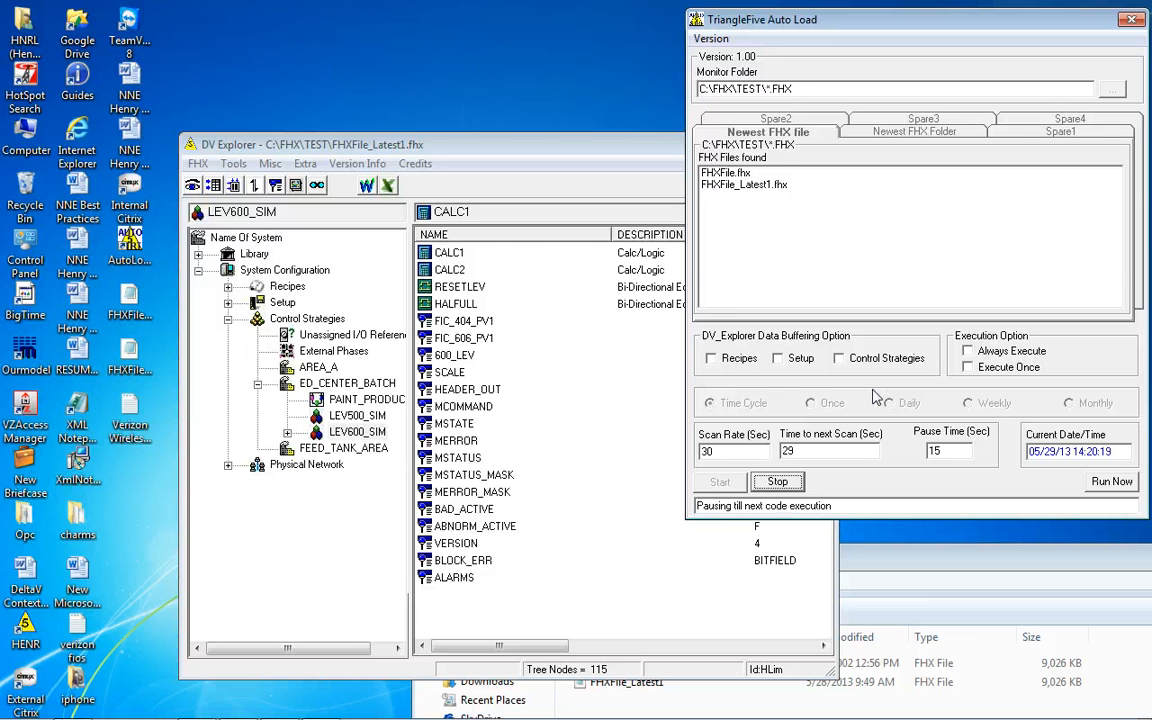
Step: Examine how the LEV600_SIM, PAINT_PRODUCTION and LEV500_SIM nodes under ED_CENTER_BATCH load and buffer their data
{"action": "left_click", "coordinate": [352, 431]}
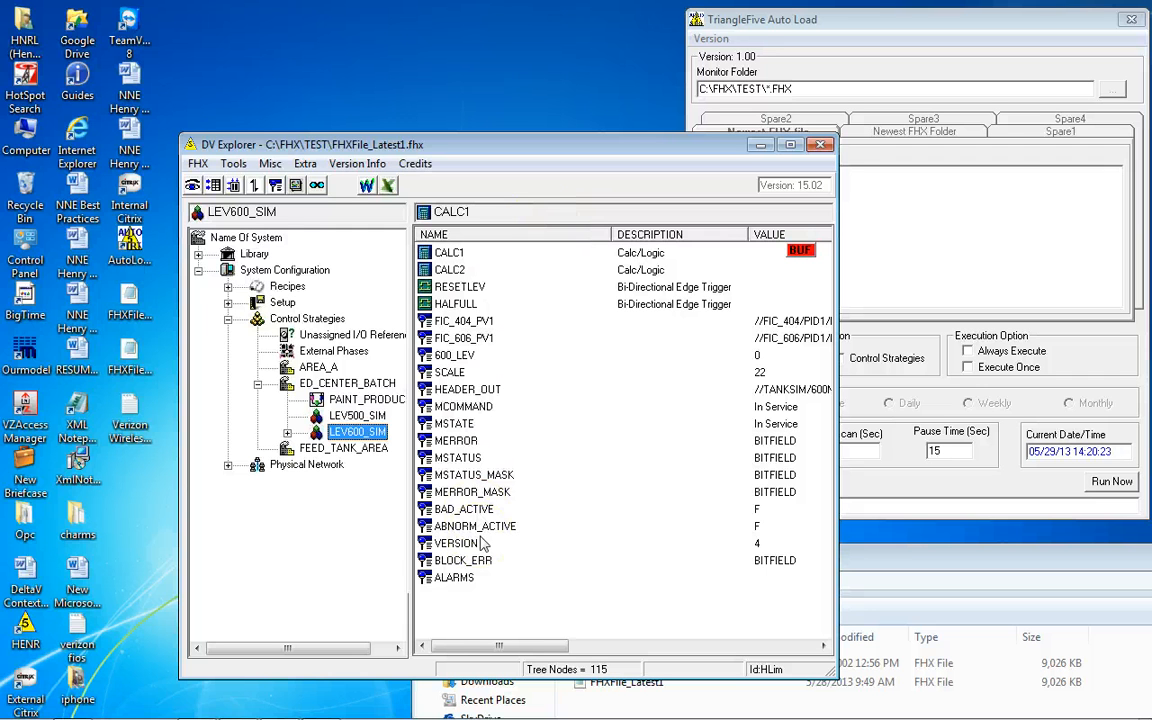
{"action": "left_click", "coordinate": [355, 399]}
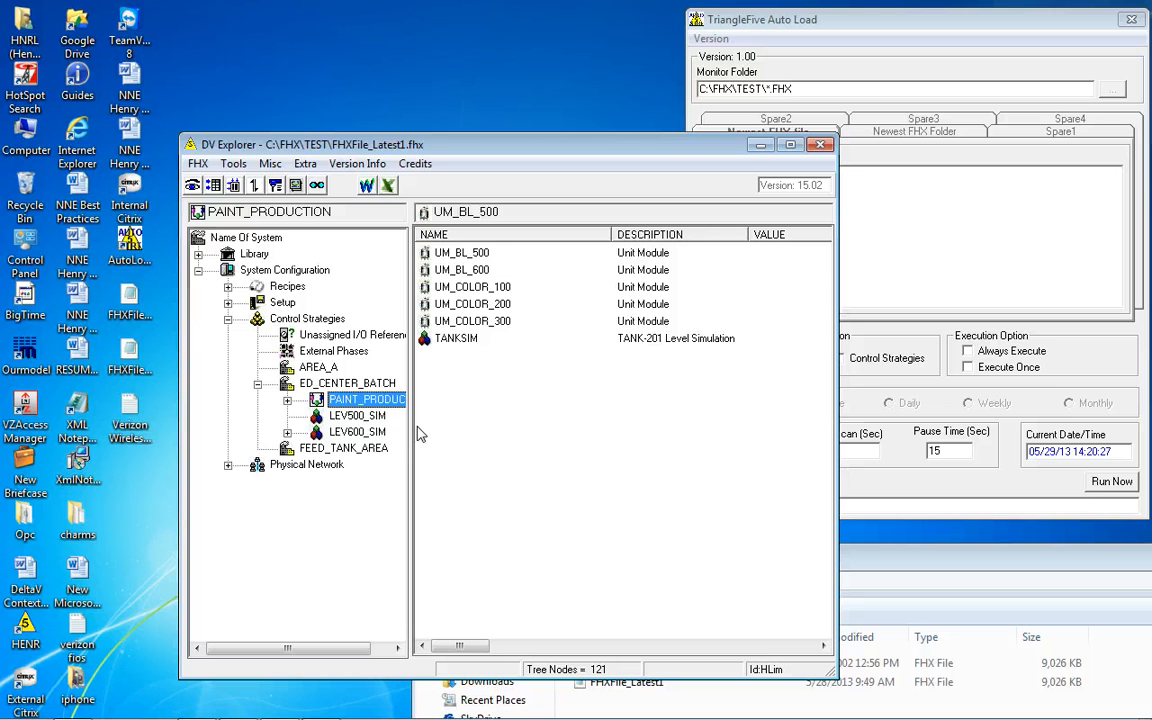
{"action": "left_click", "coordinate": [466, 256]}
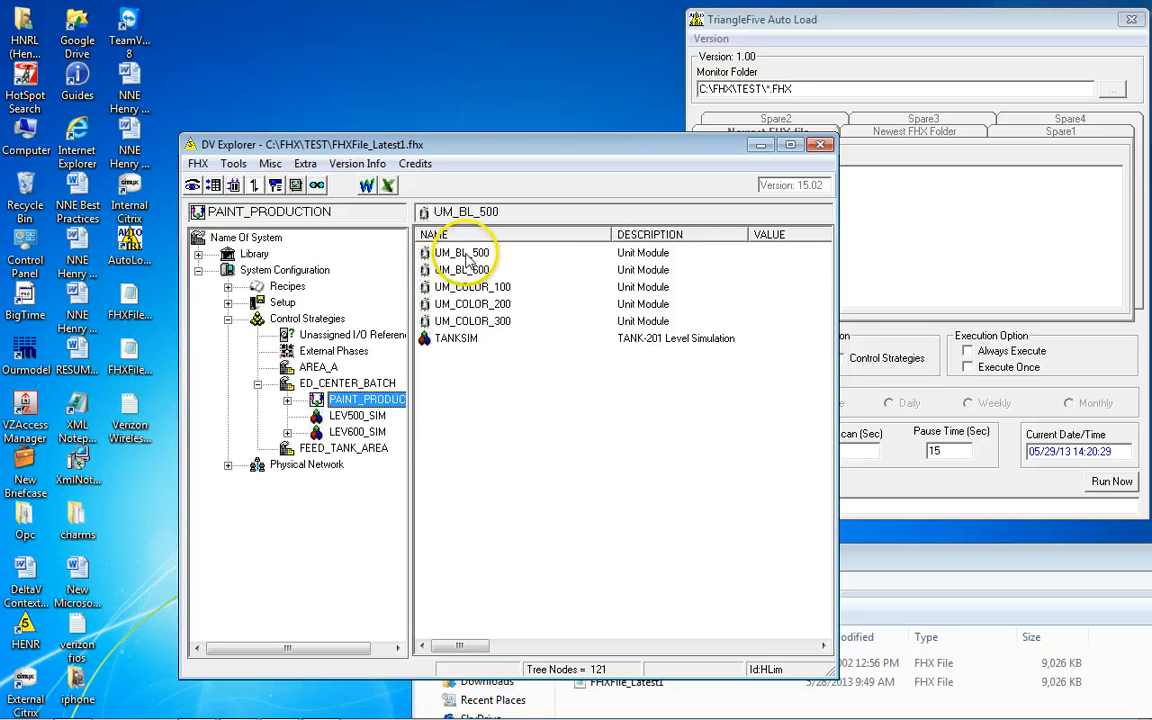
{"action": "left_click", "coordinate": [375, 399]}
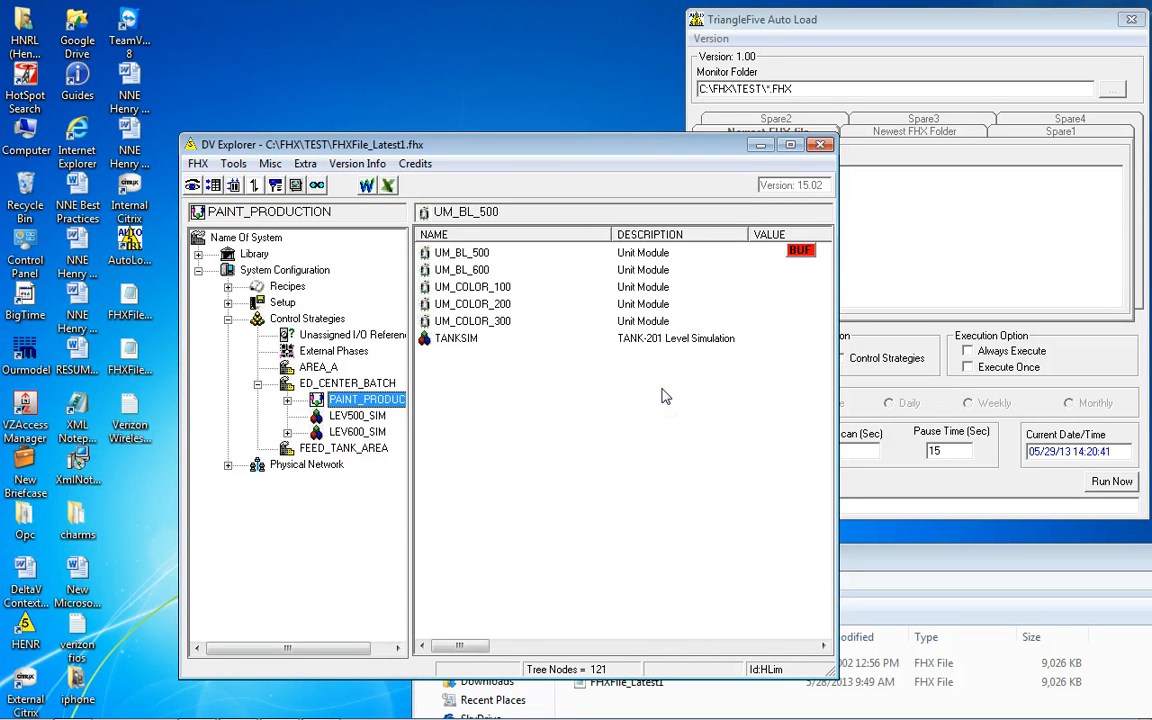
{"action": "left_click", "coordinate": [355, 415]}
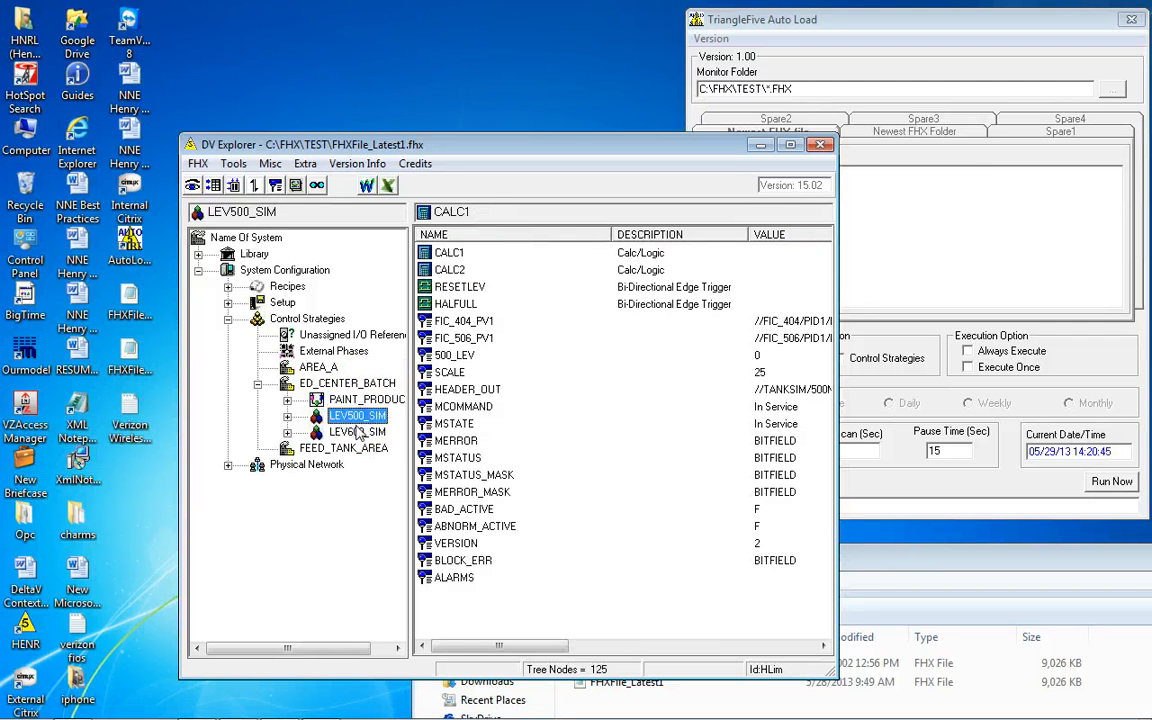
{"action": "left_click", "coordinate": [362, 399]}
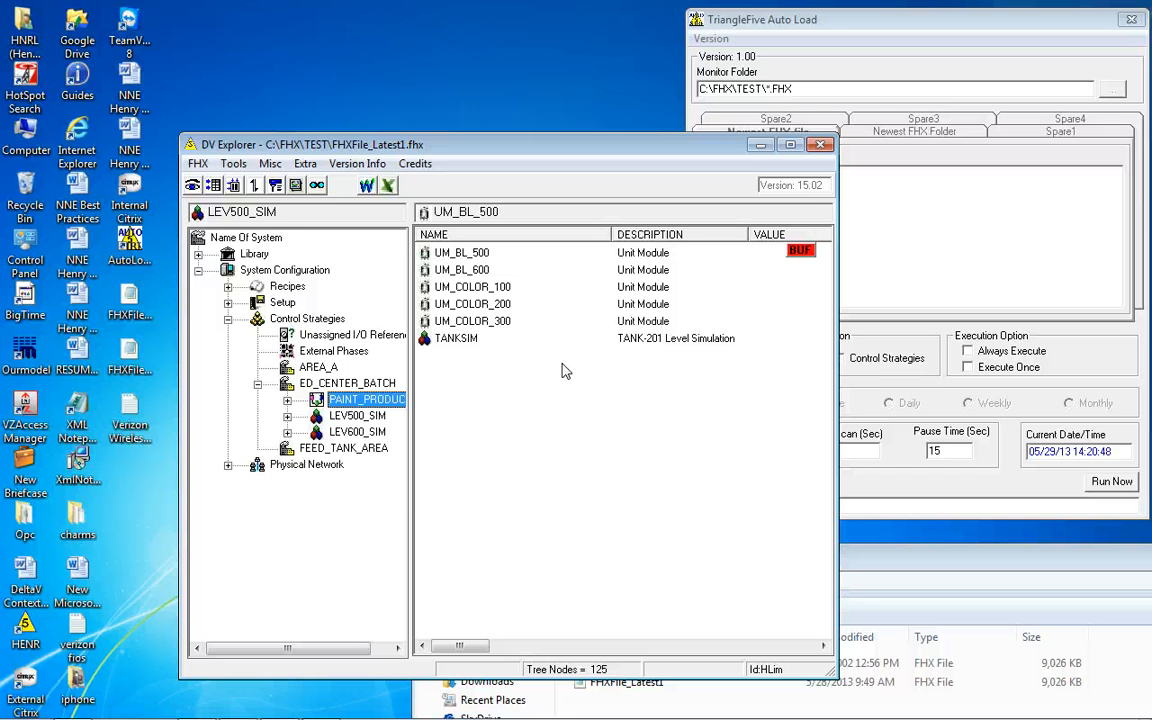
Step: Enable only Control Strategies as the DV_Explorer data buffering option in TriangleFive Auto Load, leaving Setup unchecked
{"action": "left_click", "coordinate": [875, 22]}
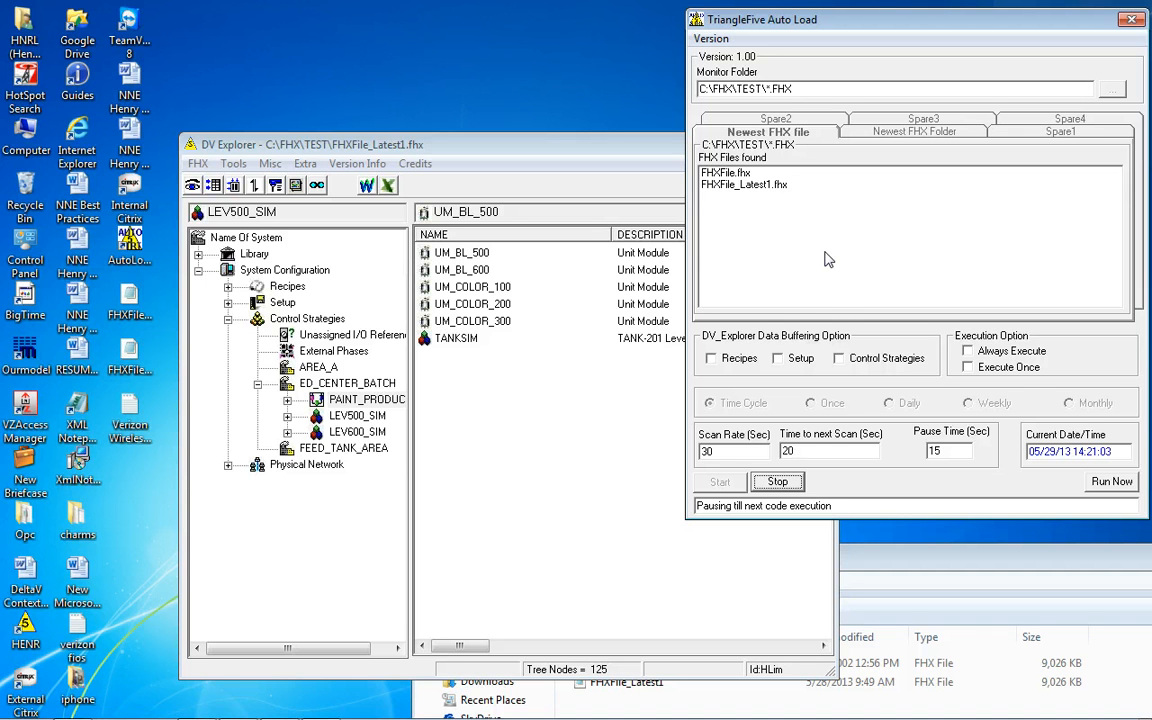
{"action": "left_click", "coordinate": [785, 360]}
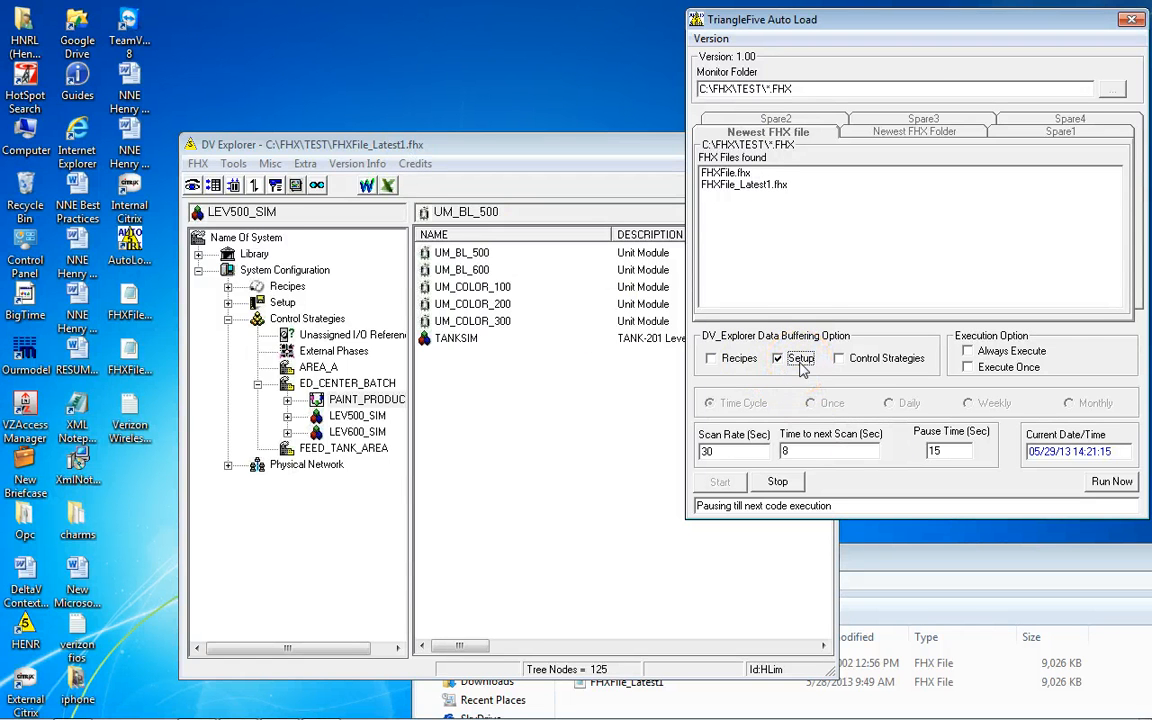
{"action": "left_click", "coordinate": [866, 360]}
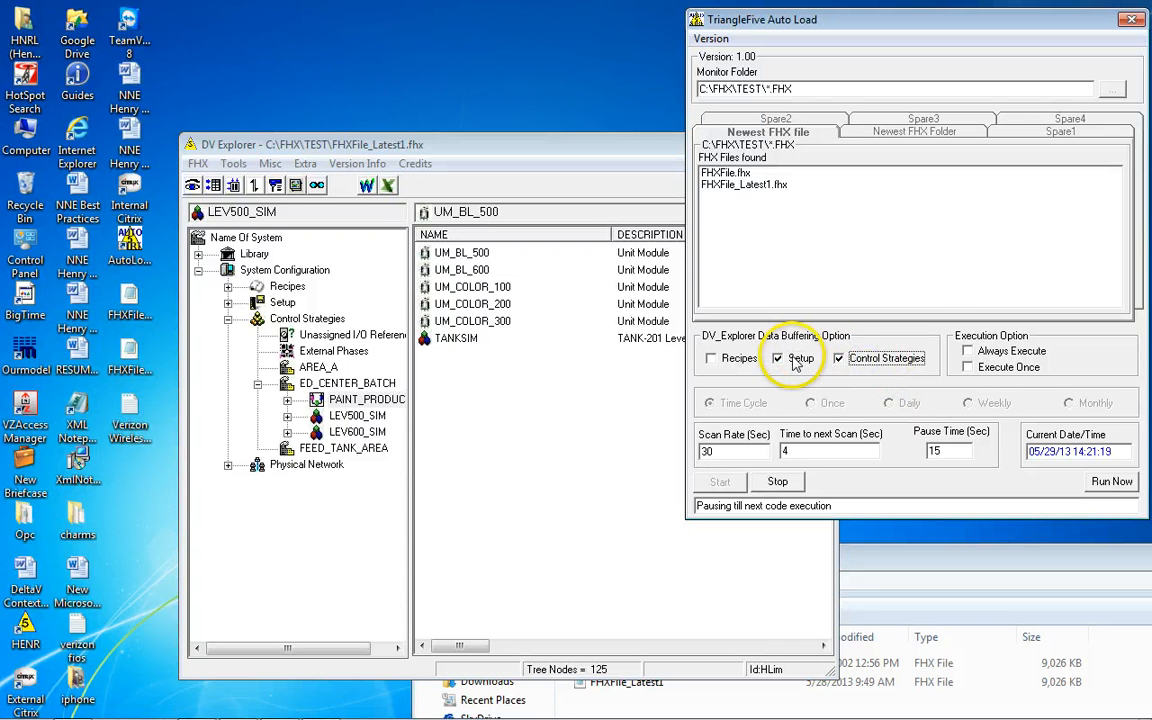
{"action": "left_click", "coordinate": [798, 360]}
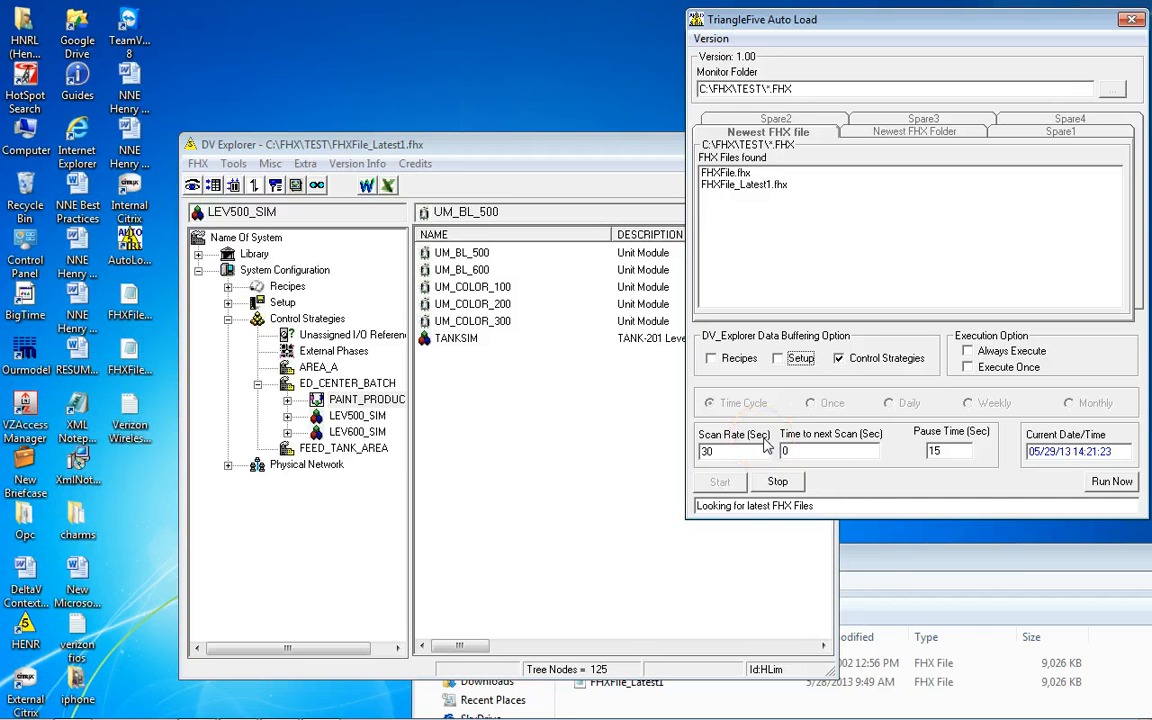
Step: Paste FHXFile_Latest2 into the C:\fhx\Test folder and move the folder window clear of Auto Load
{"action": "left_click_drag", "start_coordinate": [878, 545], "coordinate": [870, 491]}
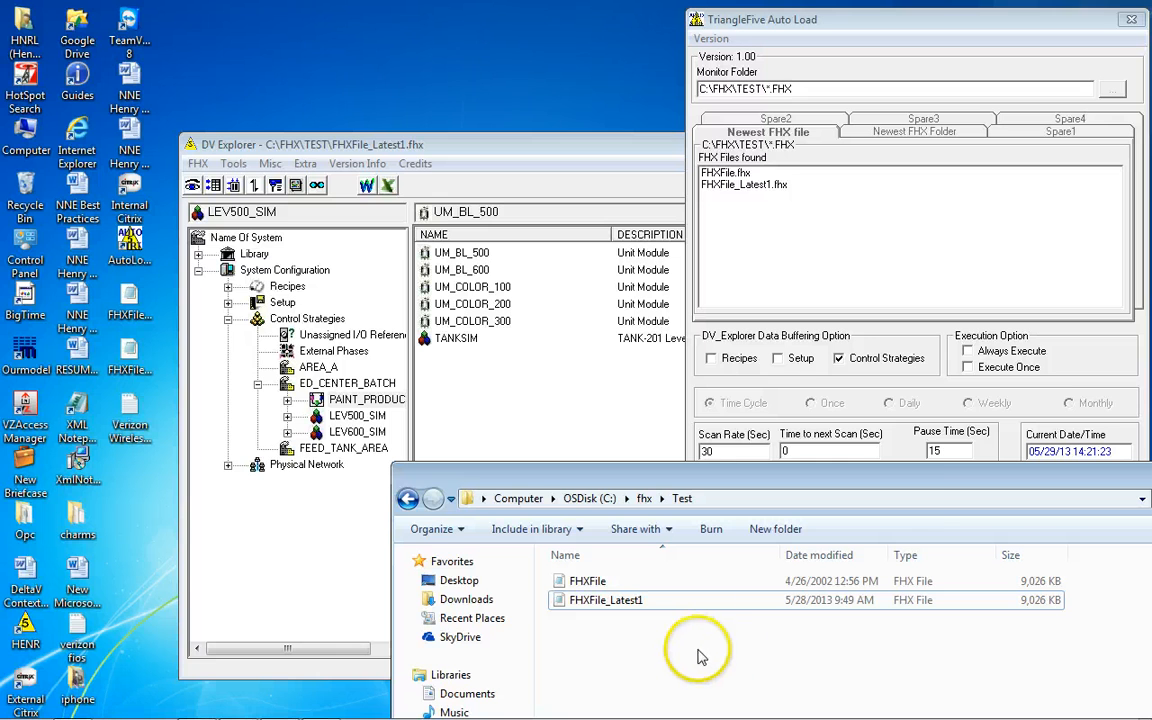
{"action": "right_click", "coordinate": [764, 625]}
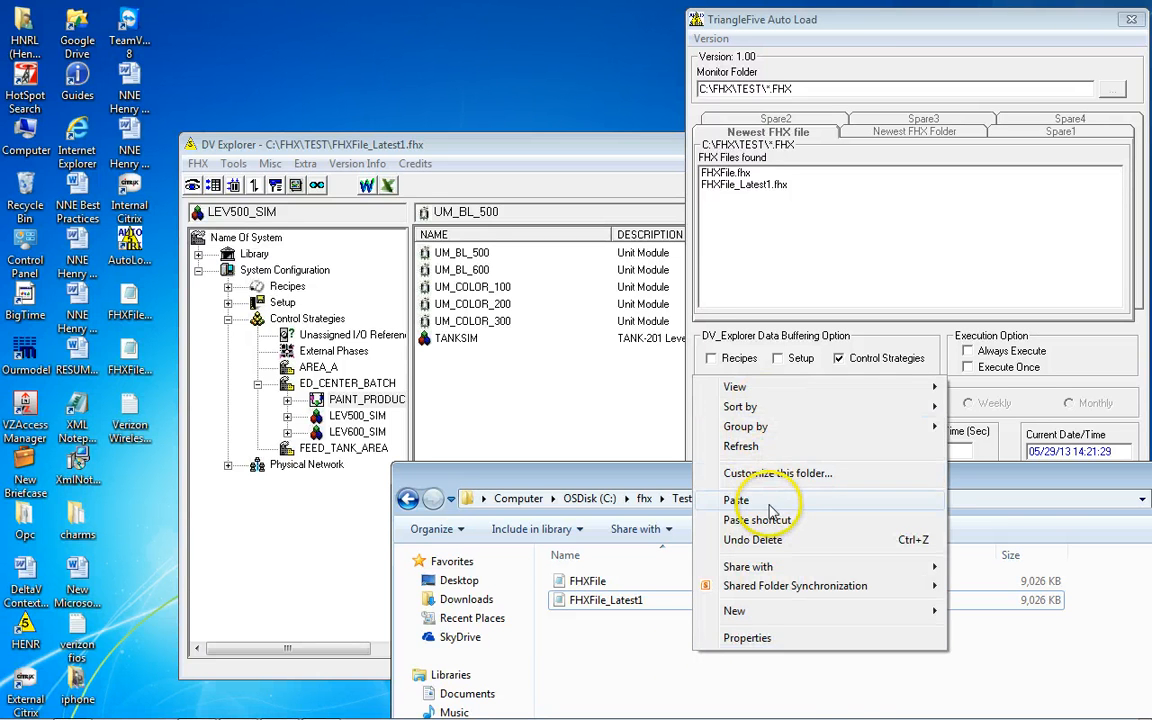
{"action": "left_click", "coordinate": [779, 501]}
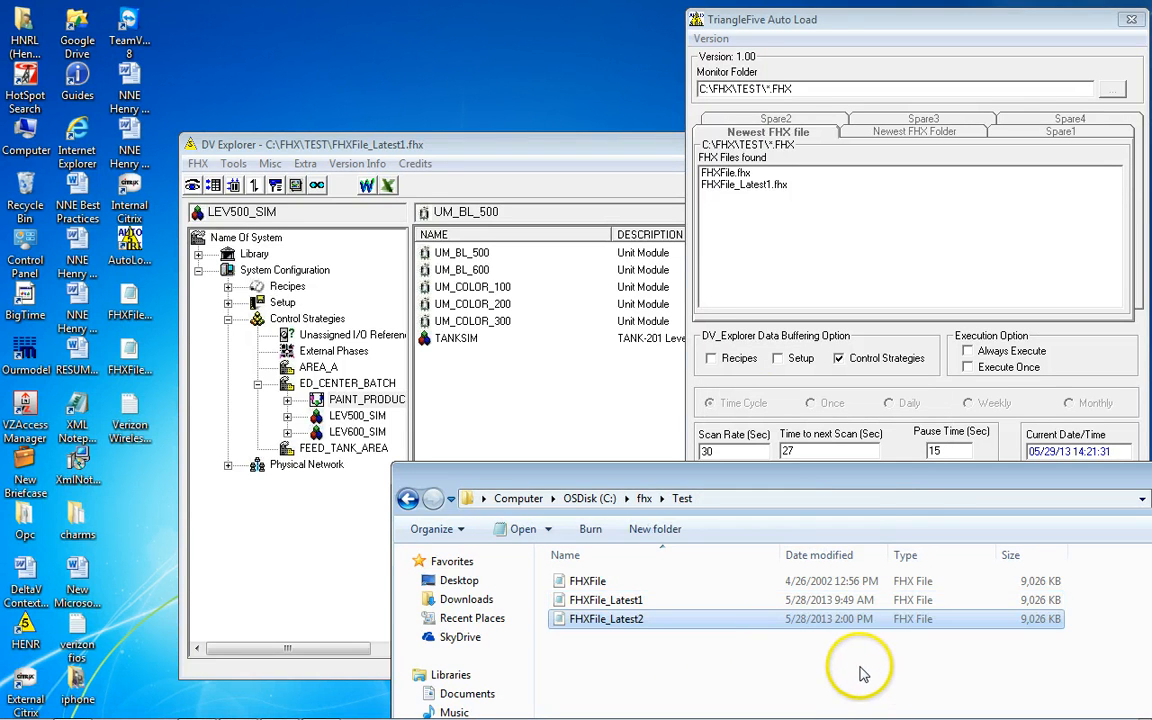
{"action": "left_click_drag", "start_coordinate": [918, 478], "coordinate": [962, 609]}
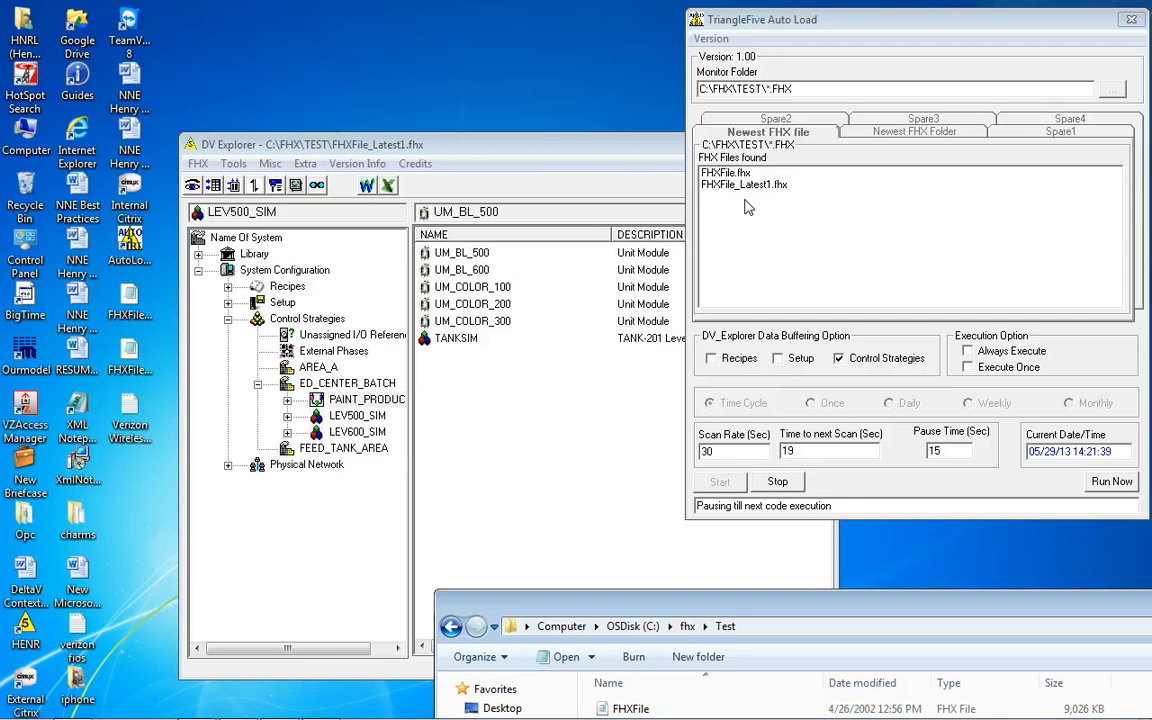
Step: Move DV Explorer clear of Auto Load and expand ED_CENTER_BATCH, PAINT_PRODUCTION and UM_BL_500 under Control Strategies
{"action": "mouse_move", "coordinate": [571, 147]}
{"action": "left_mouse_down"}
{"action": "mouse_move", "coordinate": [525, 143]}
{"action": "mouse_move", "coordinate": [418, 76]}
{"action": "left_mouse_up"}
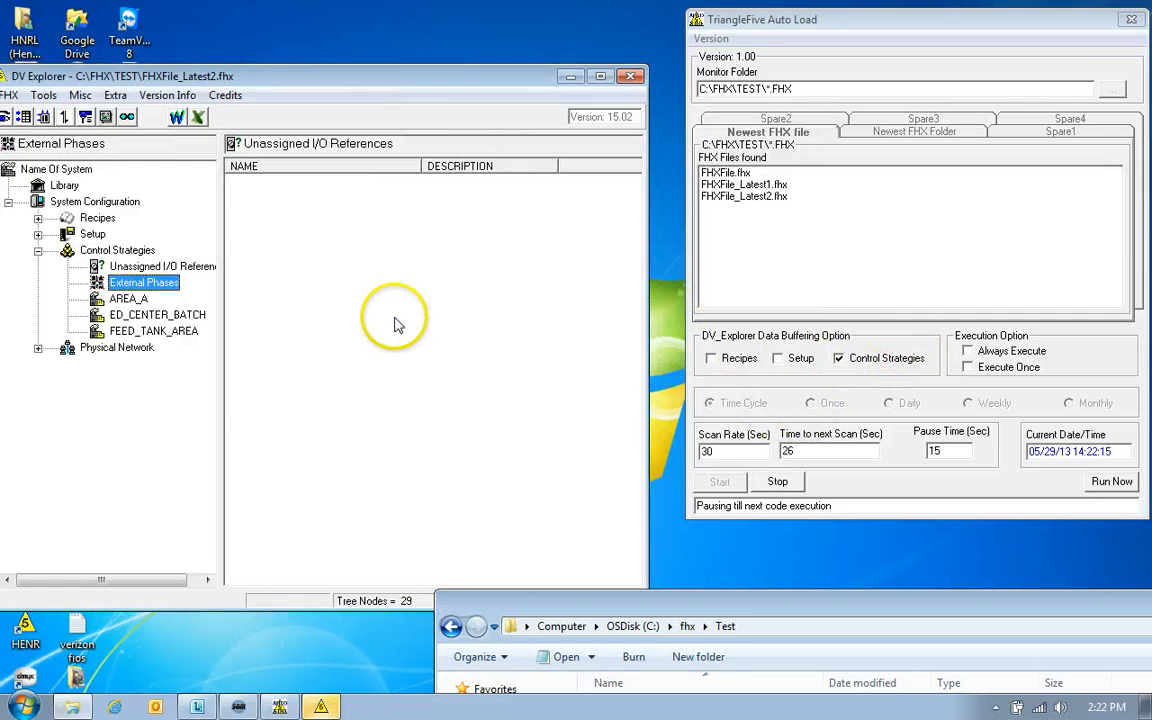
{"action": "left_click", "coordinate": [131, 300]}
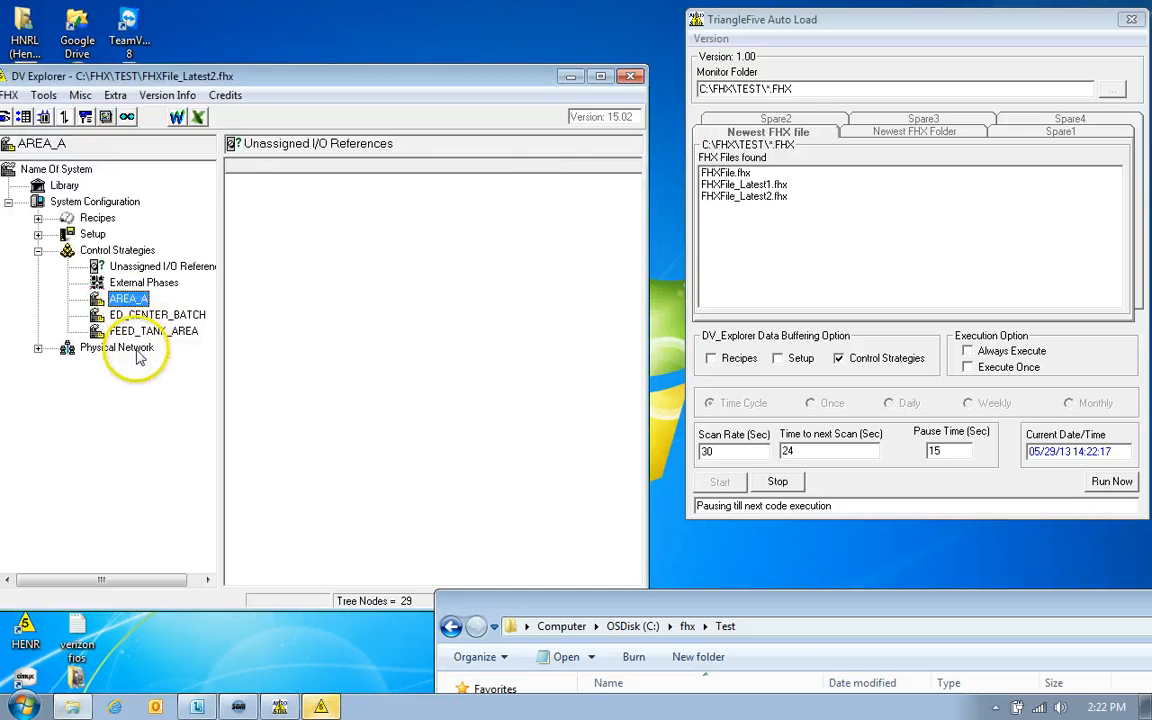
{"action": "double_click", "coordinate": [157, 315]}
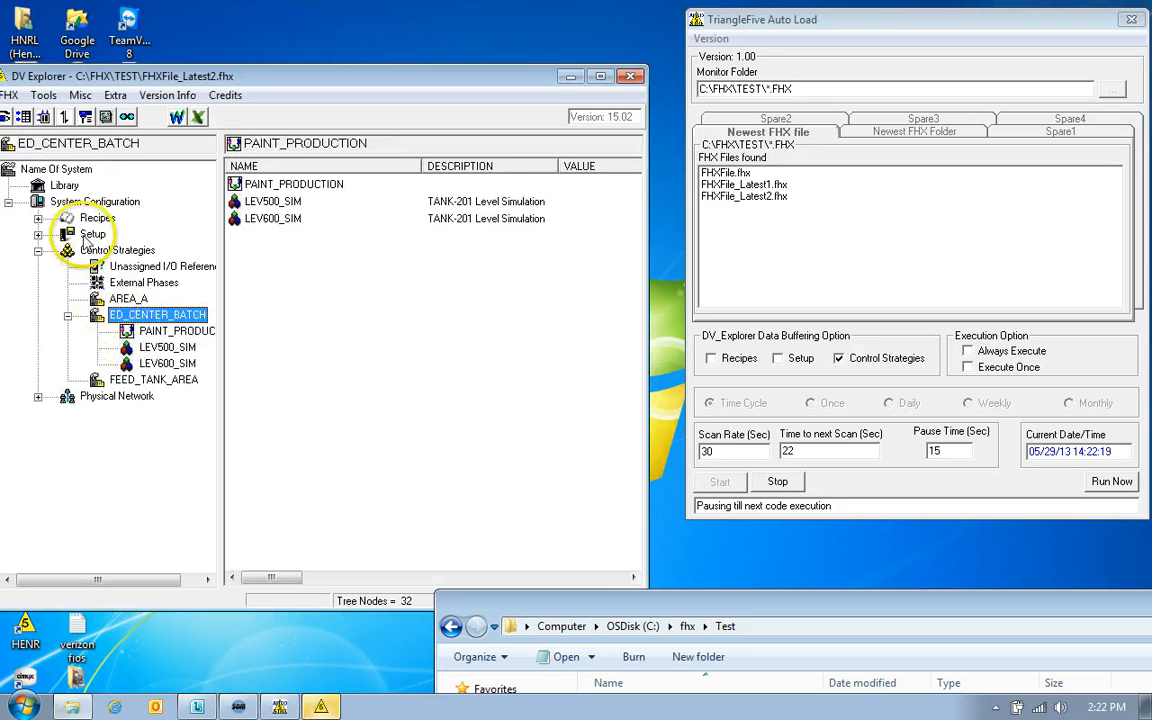
{"action": "key", "text": "Down"}
{"action": "key", "text": "Right"}
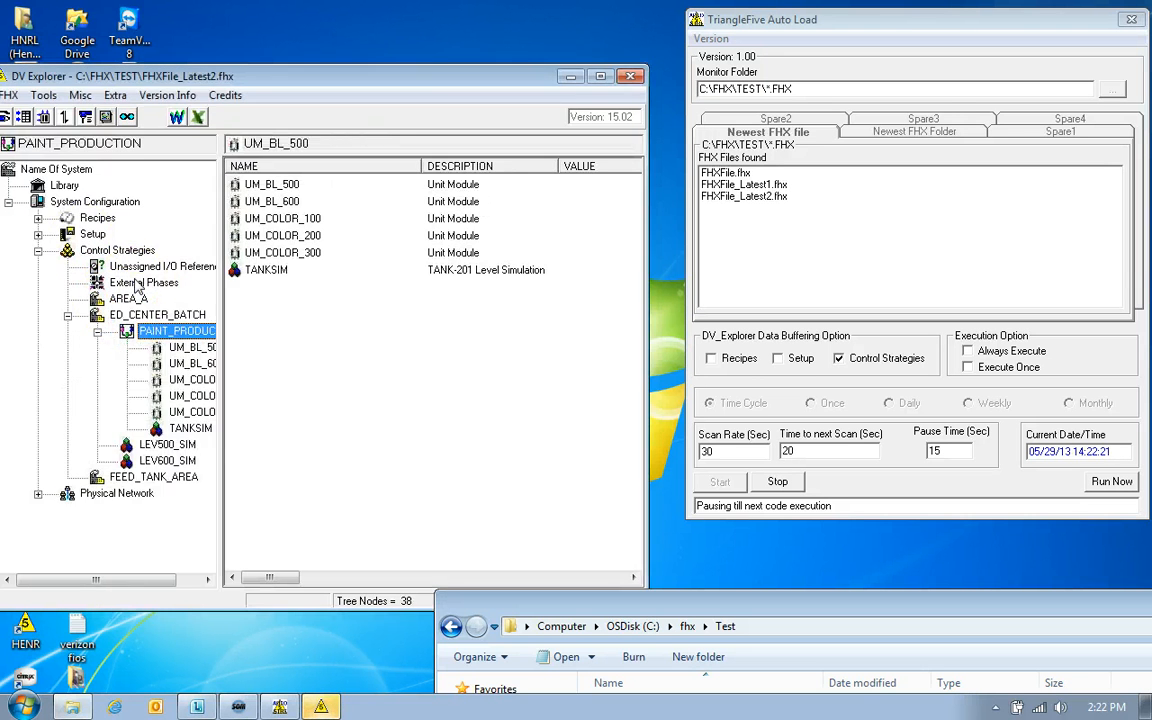
{"action": "key", "text": "Down"}
{"action": "key", "text": "Right"}
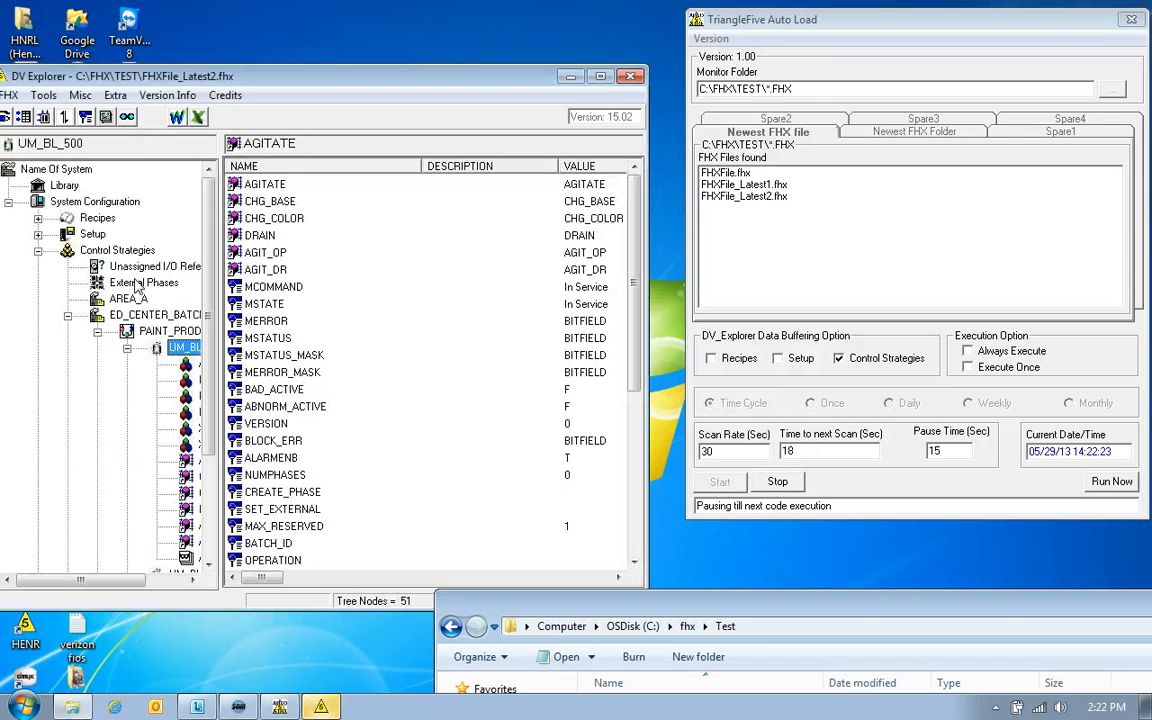
Step: Step through the control modules under UM_BL_500, from AGIT_503 through FIC_506, LI_504 and MTR_505, expanding and collapsing them to view their contents
{"action": "key", "text": "Down"}
{"action": "key", "text": "Right"}
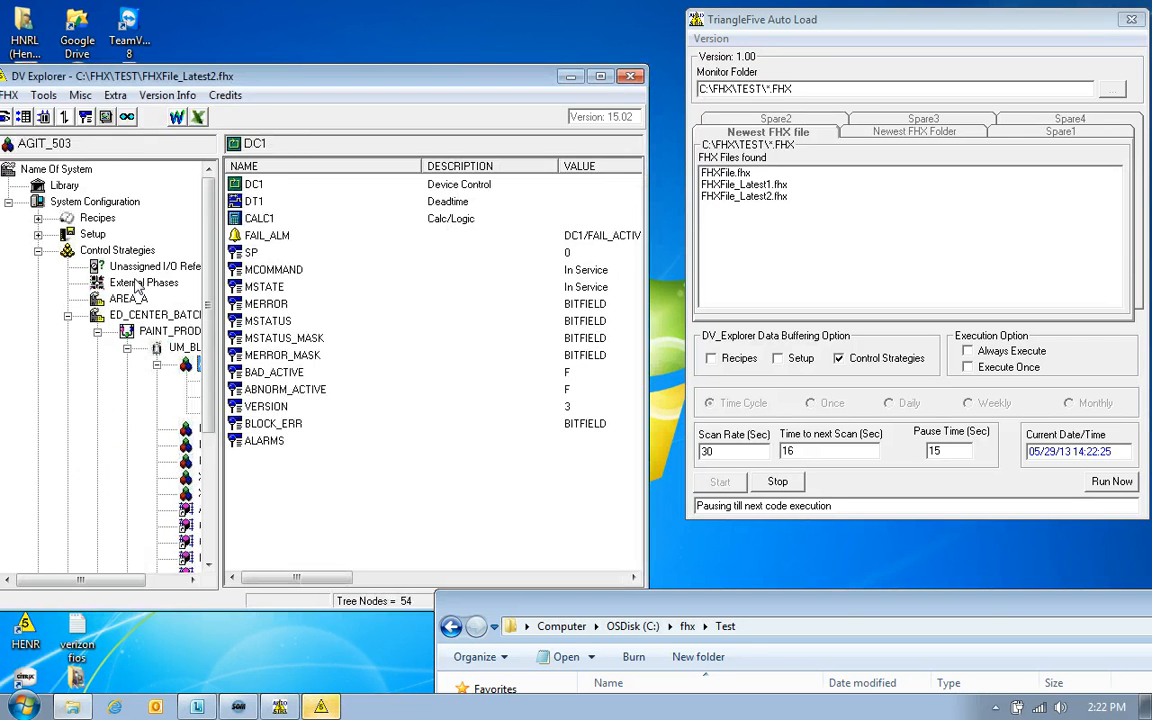
{"action": "key", "text": "Left"}
{"action": "key", "text": "Down"}
{"action": "key", "text": "Right"}
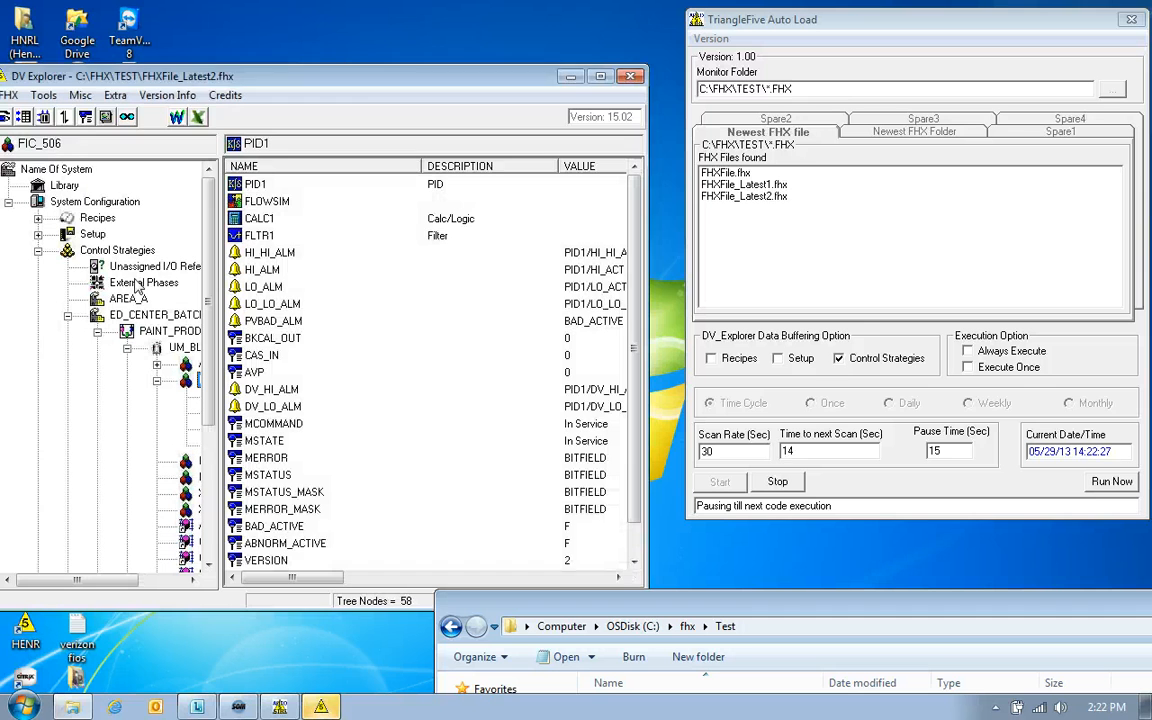
{"action": "key", "text": "Left"}
{"action": "key", "text": "Down"}
{"action": "key", "text": "Right"}
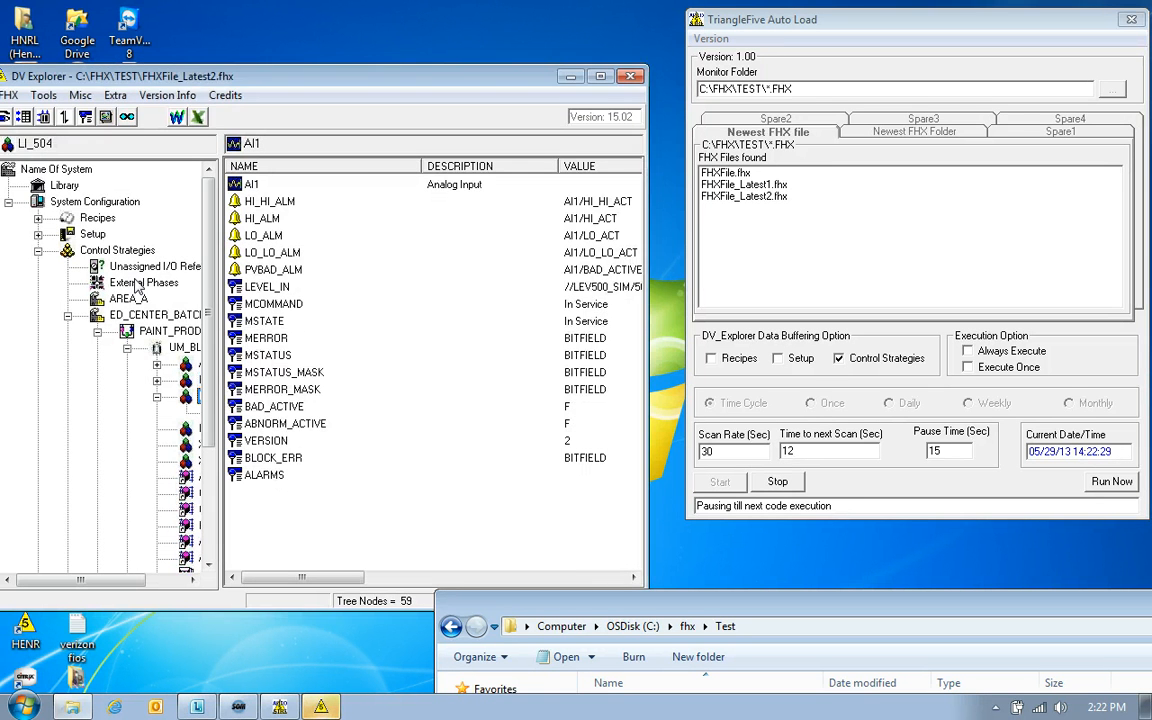
{"action": "key", "text": "Left"}
{"action": "key", "text": "Down"}
{"action": "key", "text": "Right"}
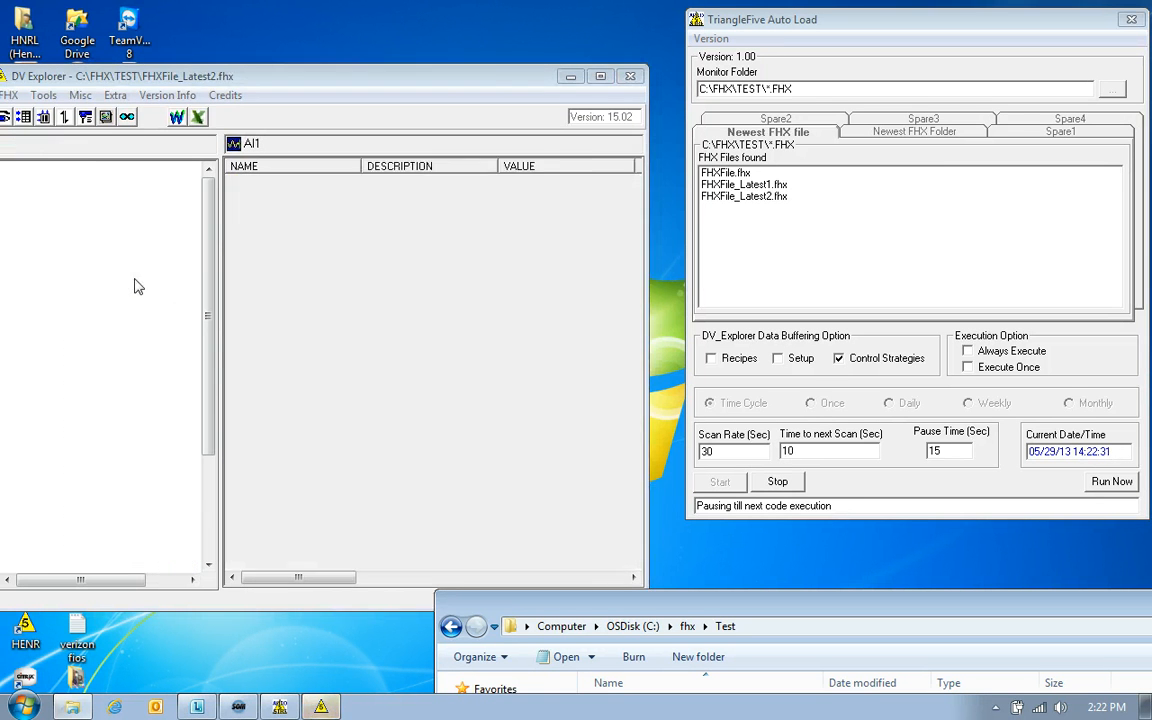
{"action": "key", "text": "Left"}
{"action": "key", "text": "Down"}
{"action": "key", "text": "Right"}
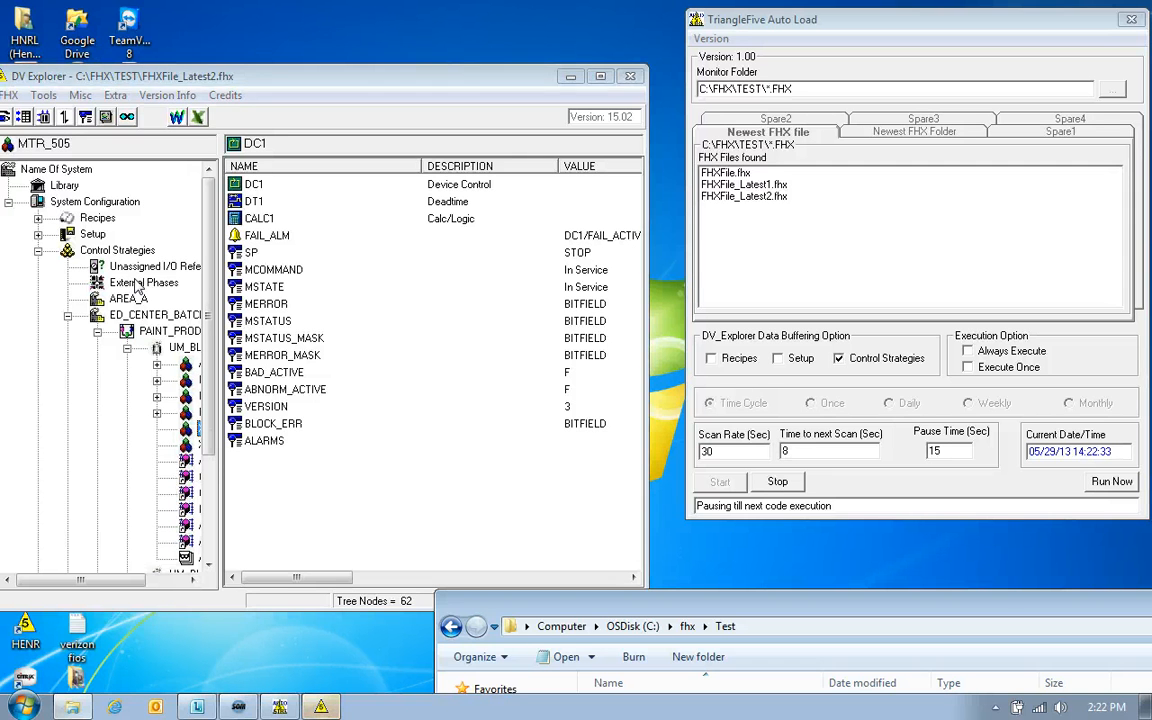
{"action": "key", "text": "Left"}
{"action": "key", "text": "Down"}
{"action": "key", "text": "Right"}
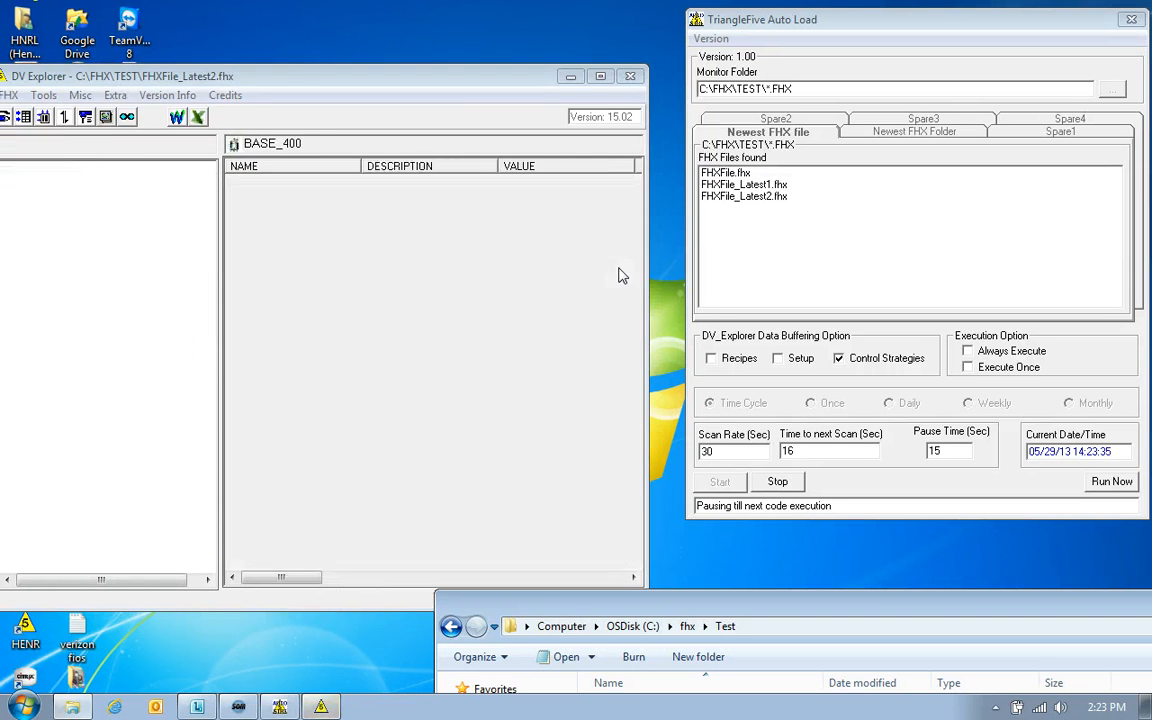
Step: Log in to DV Explorer with the administrator password and confirm the user ID
{"action": "left_click", "coordinate": [585, 284]}
{"action": "left_click", "coordinate": [361, 334]}
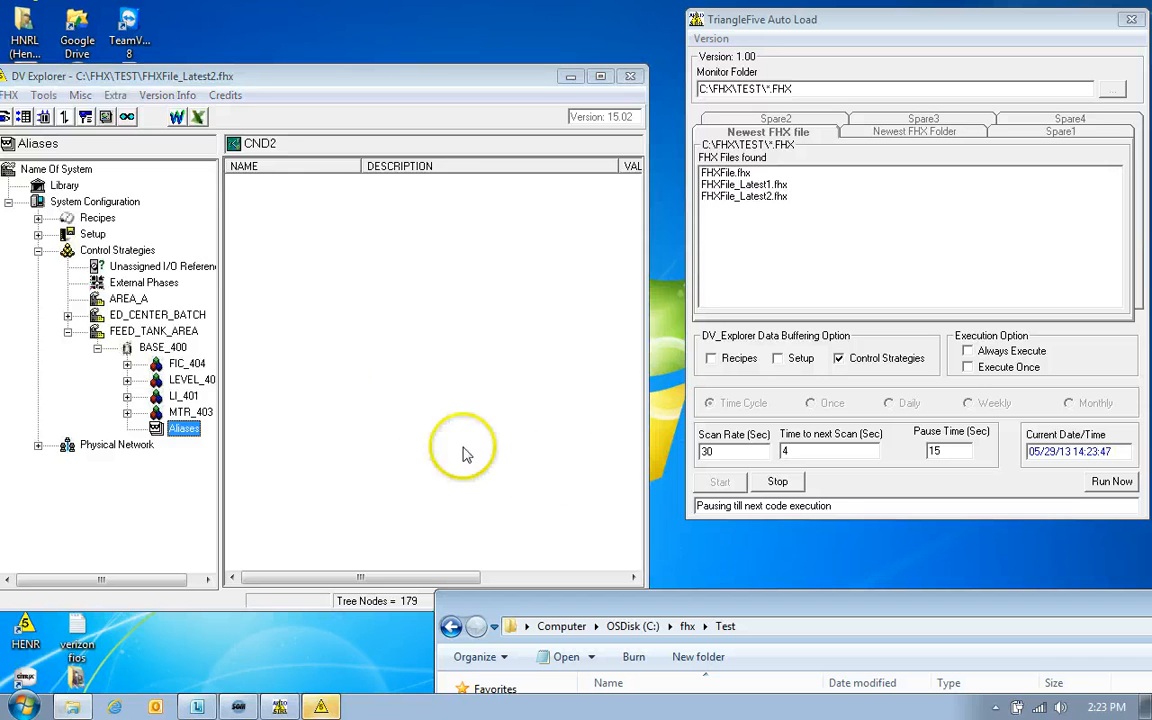
{"action": "left_click", "coordinate": [580, 353]}
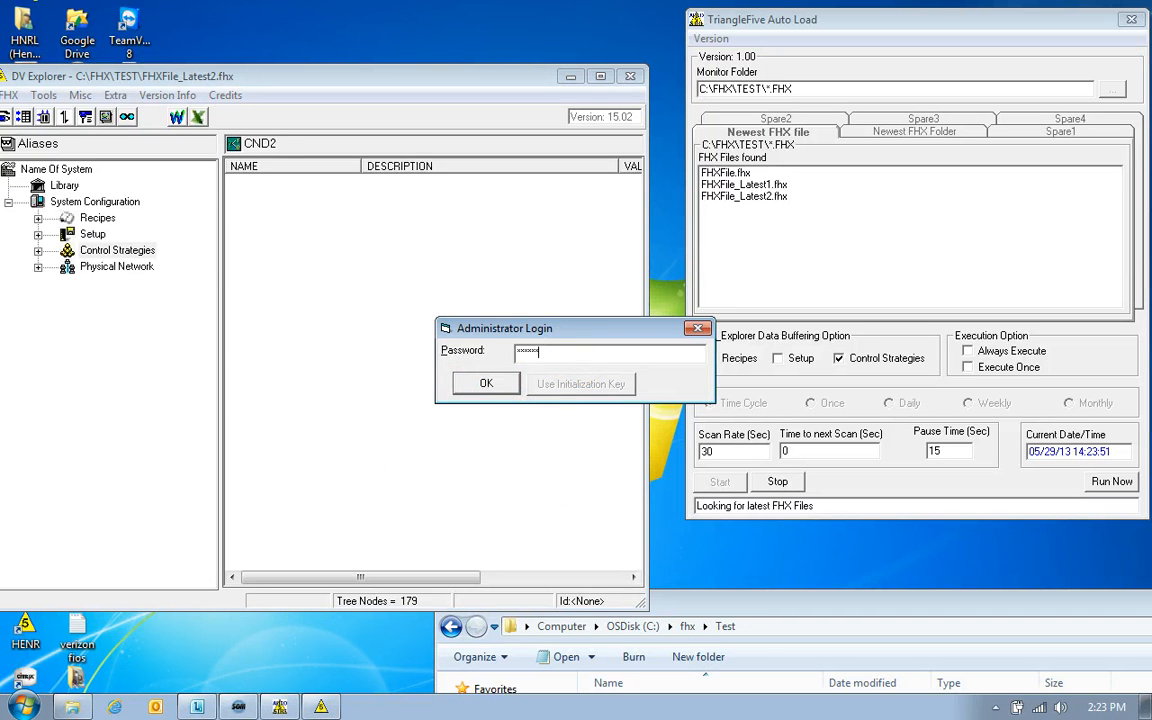
{"action": "key", "text": "Return"}
{"action": "key", "text": "Return"}
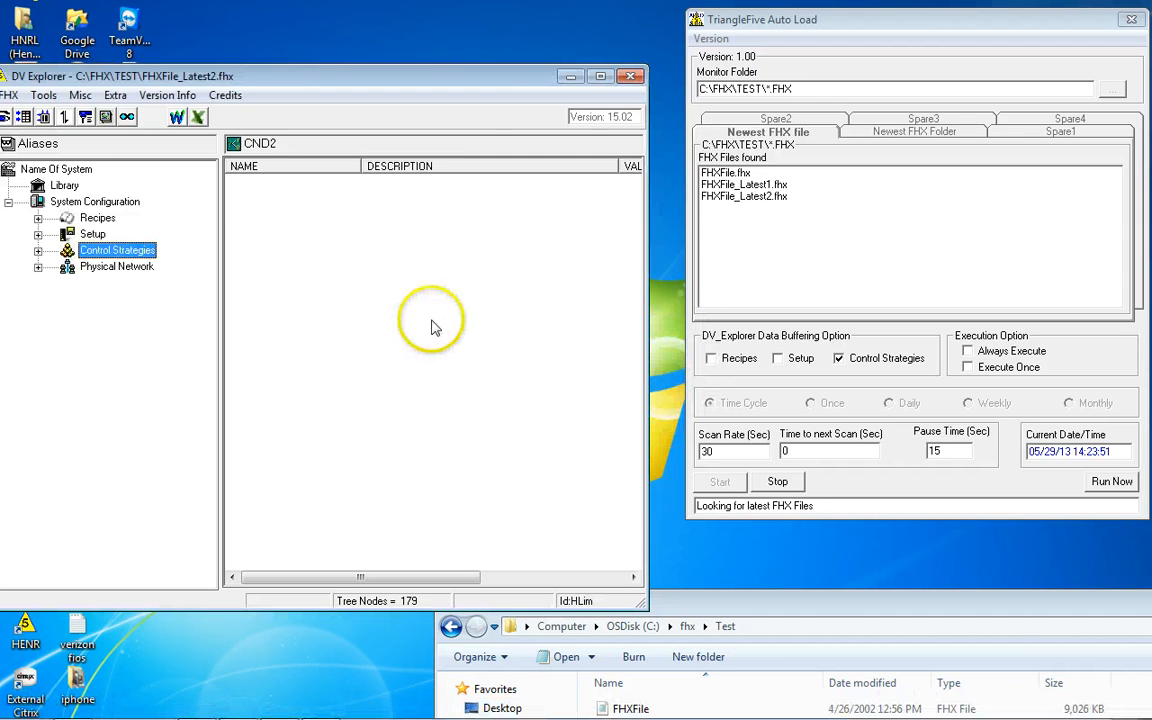
Step: Expand Control Strategies, ED_CENTER_BATCH and PAINT_PRODUCTION to view their contents, and widen the DV Explorer window
{"action": "left_click", "coordinate": [38, 250]}
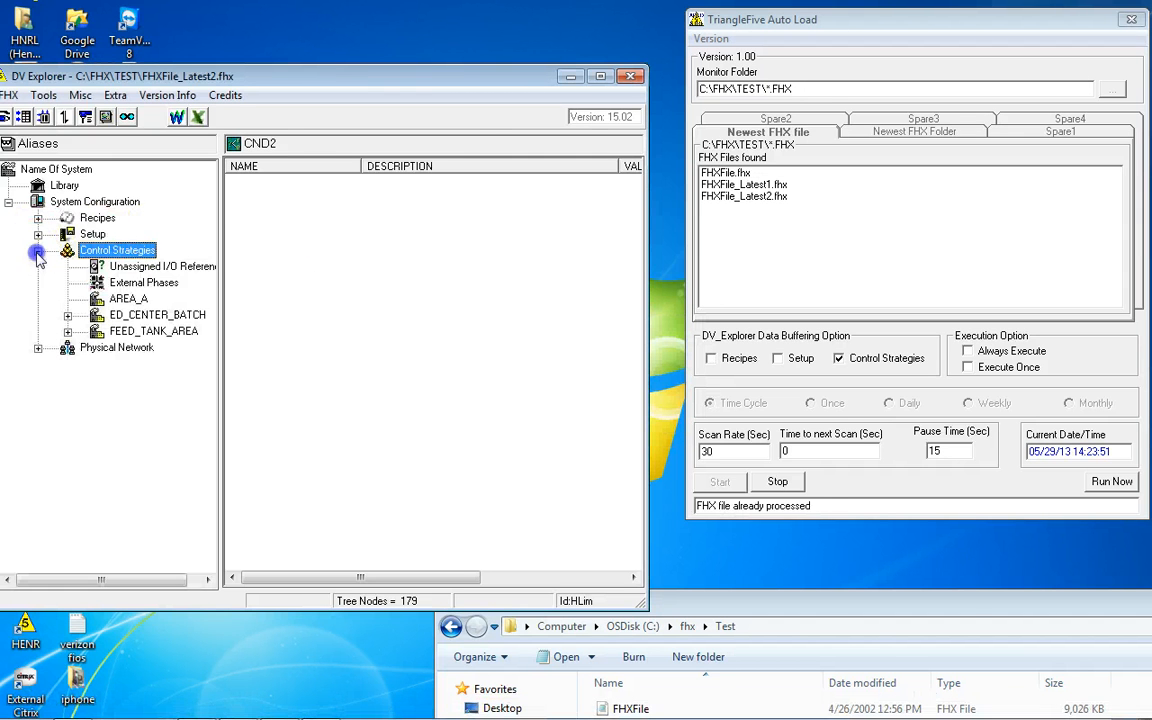
{"action": "left_click", "coordinate": [158, 315]}
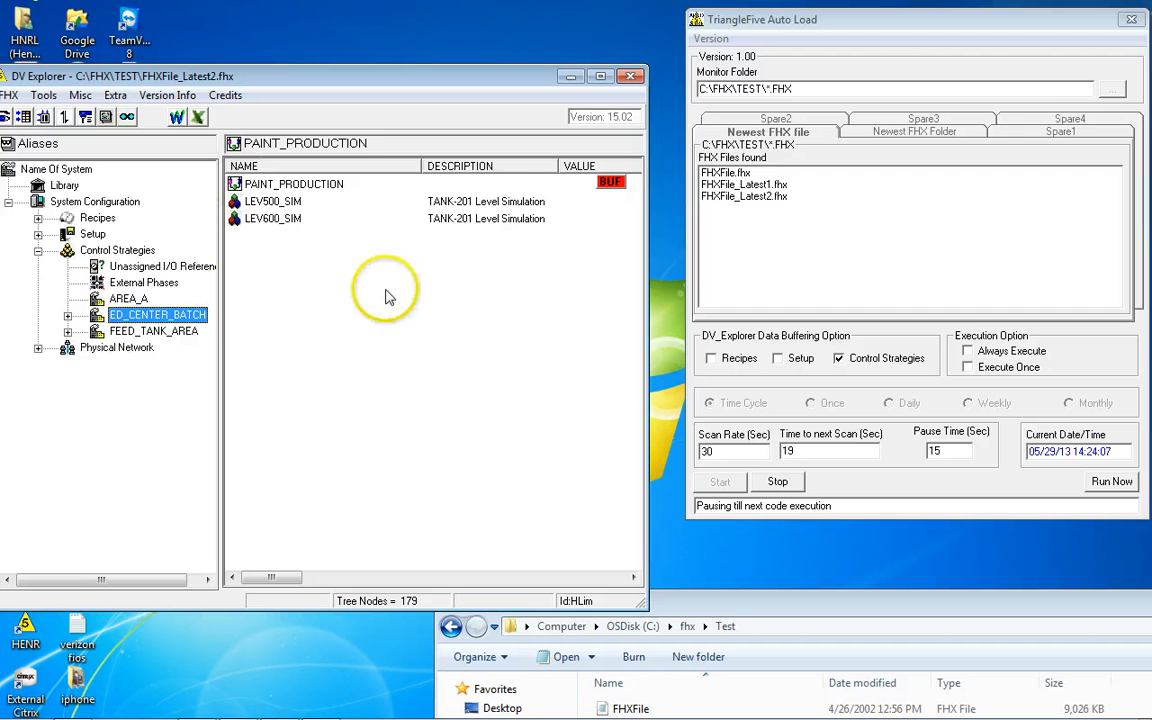
{"action": "left_click", "coordinate": [67, 316]}
{"action": "left_click", "coordinate": [165, 331]}
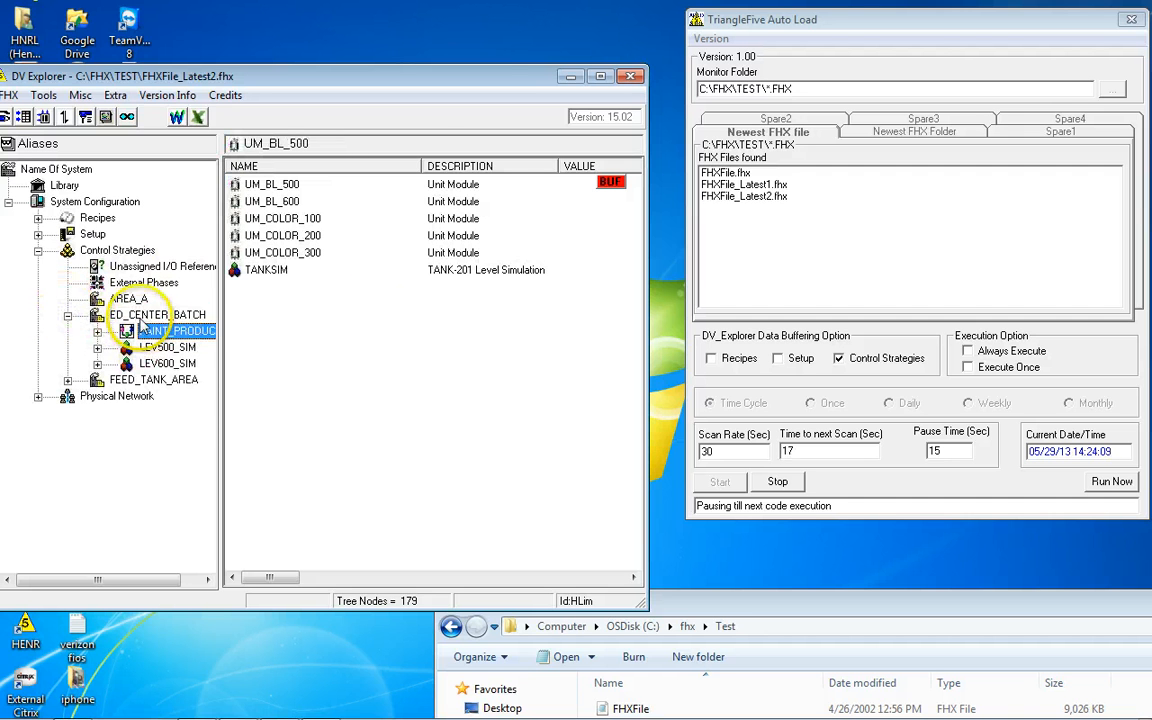
{"action": "left_click", "coordinate": [97, 331]}
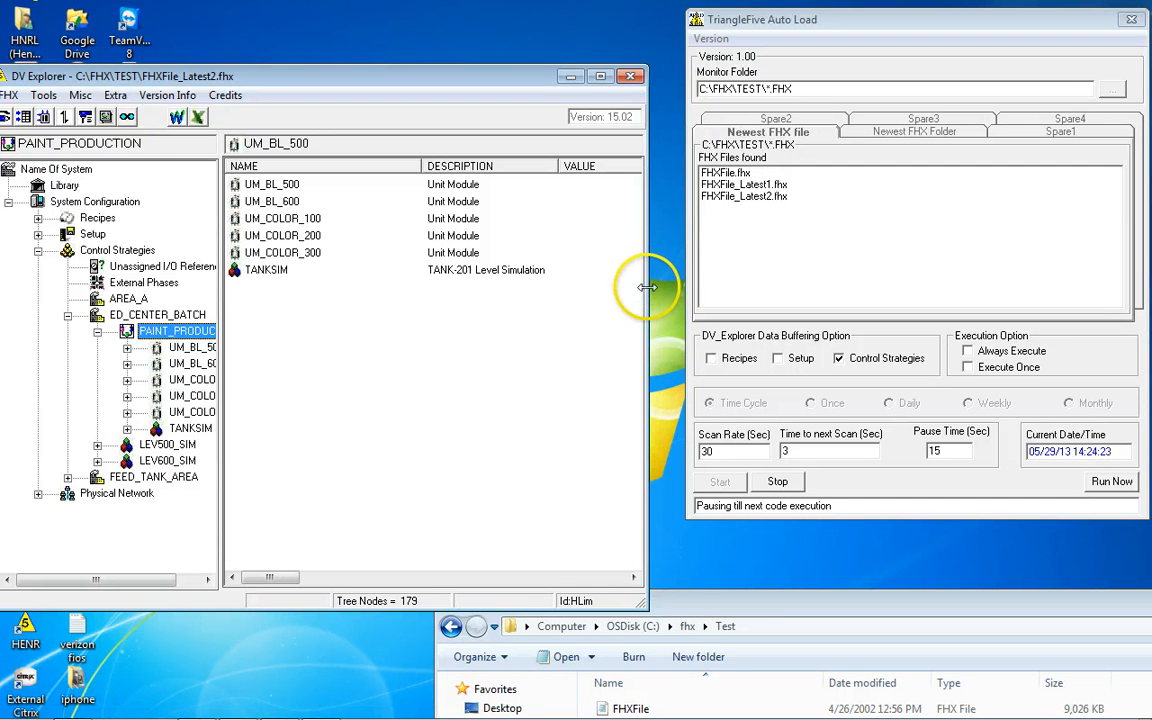
{"action": "left_click_drag", "start_coordinate": [648, 287], "coordinate": [680, 373]}
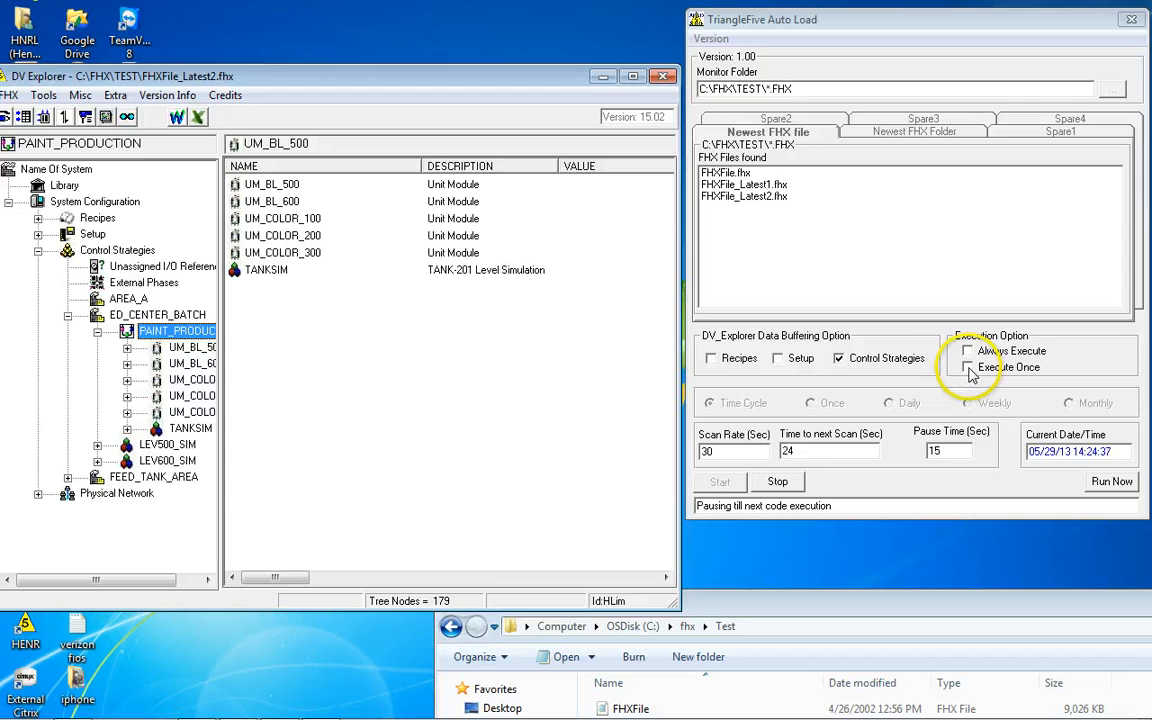
Step: Disable Control Strategies buffering in TriangleFive Auto Load and enable Execute Once to reload the newest FHX file
{"action": "left_click", "coordinate": [876, 360]}
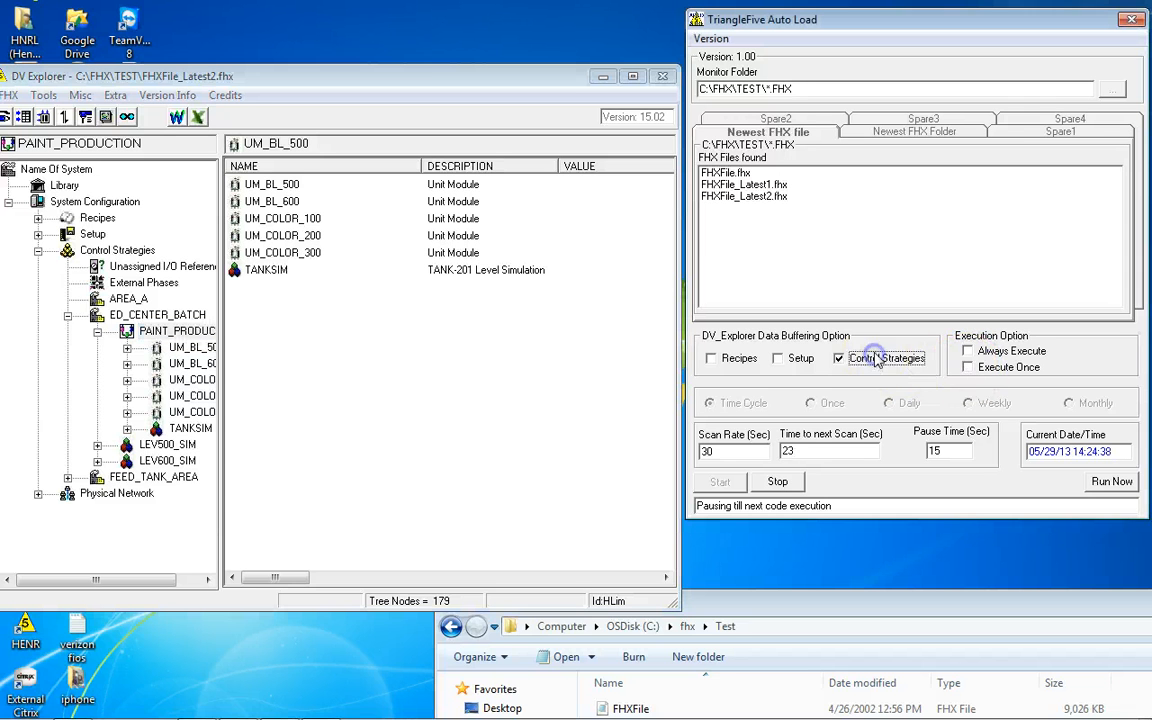
{"action": "left_click", "coordinate": [967, 368]}
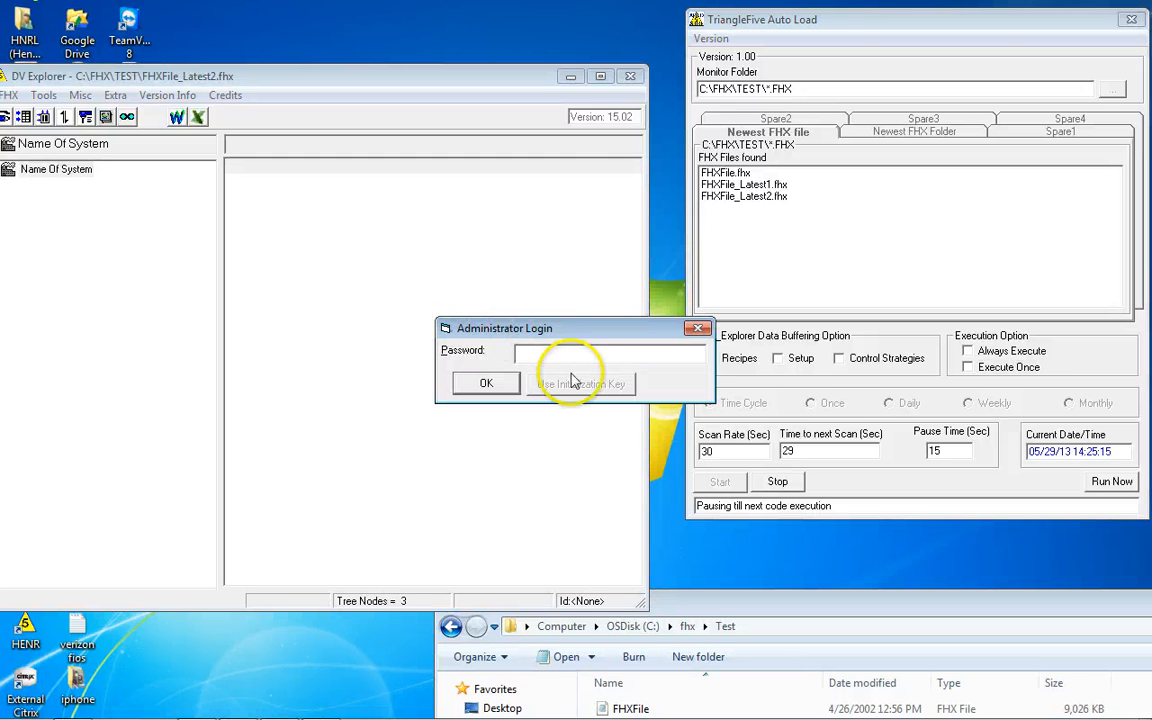
{"action": "left_click", "coordinate": [967, 352]}
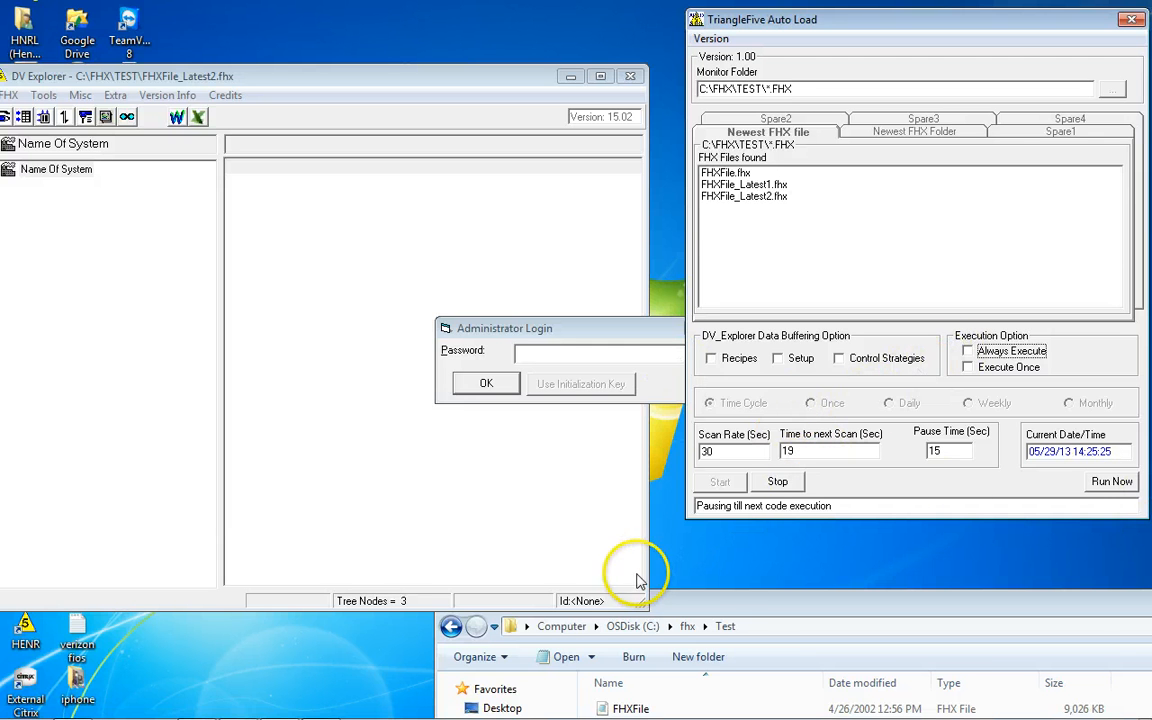
Step: Bring the C:\fhx\Test folder window into full view and create a subfolder in it, keeping the default name
{"action": "left_click_drag", "start_coordinate": [684, 612], "coordinate": [665, 287]}
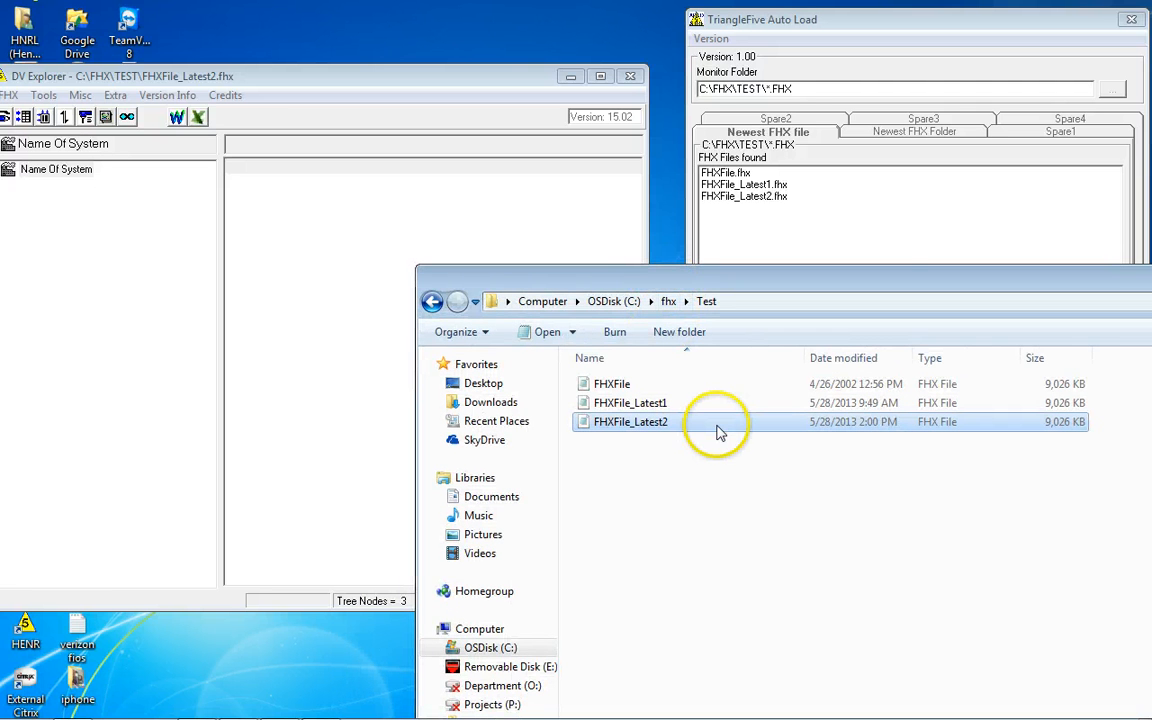
{"action": "right_click", "coordinate": [659, 489]}
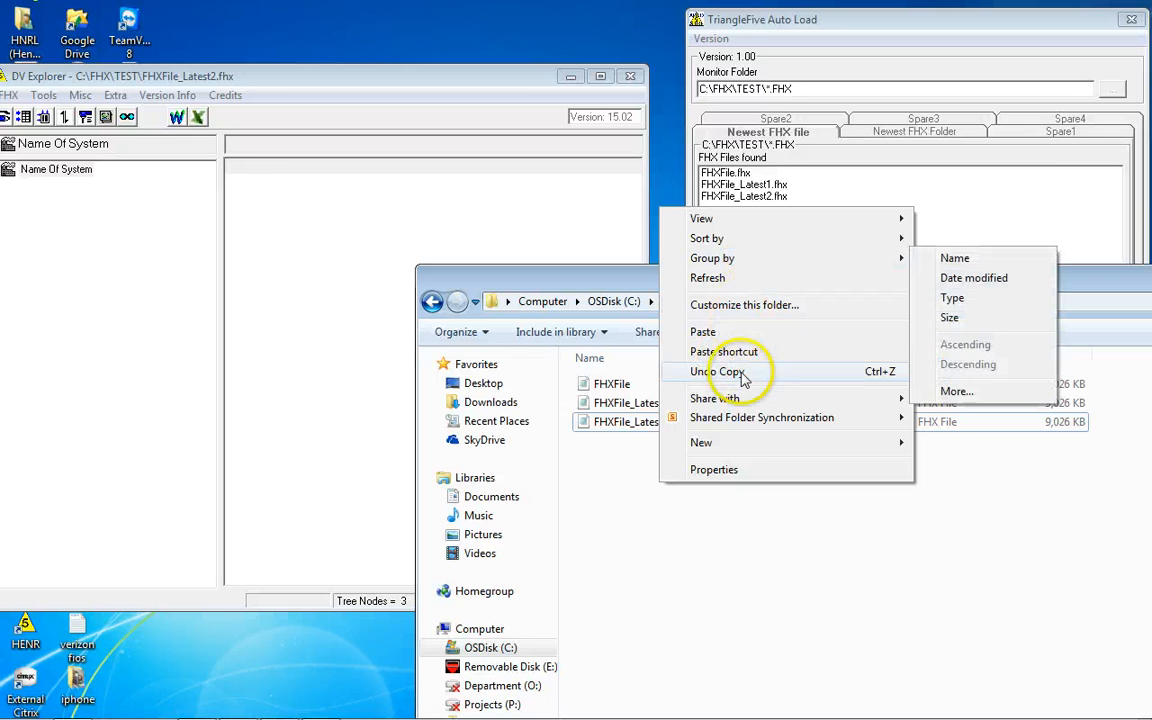
{"action": "mouse_move", "coordinate": [812, 447]}
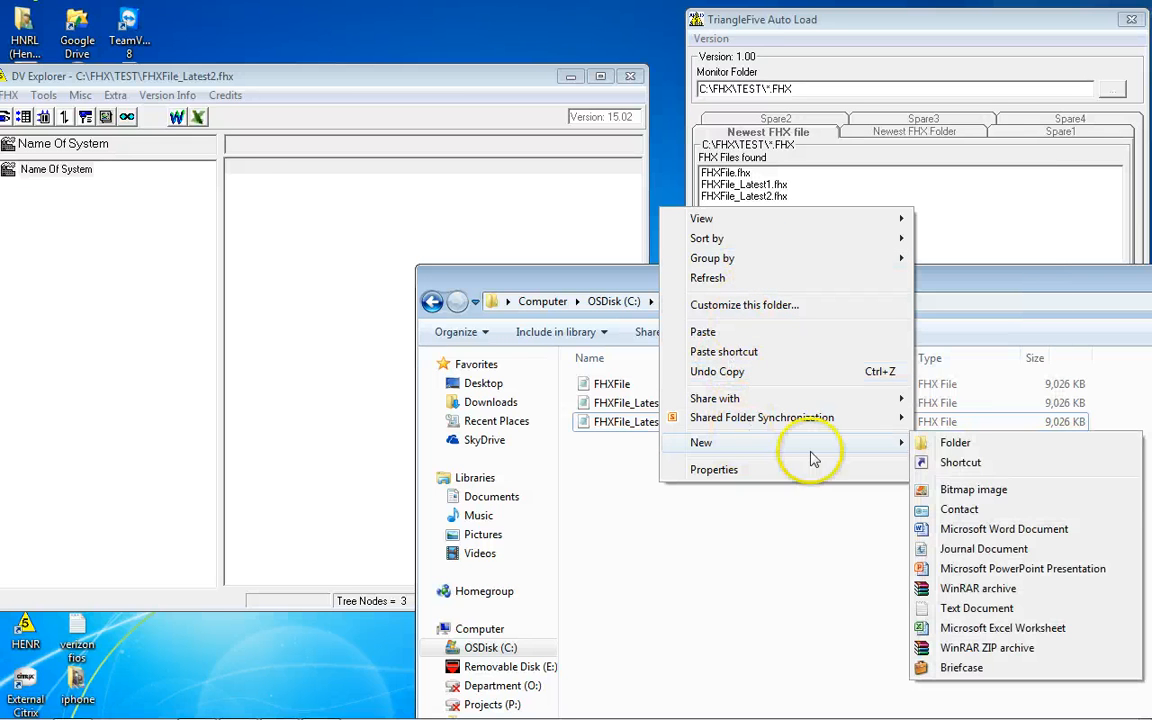
{"action": "left_click", "coordinate": [970, 450]}
{"action": "left_click", "coordinate": [787, 476]}
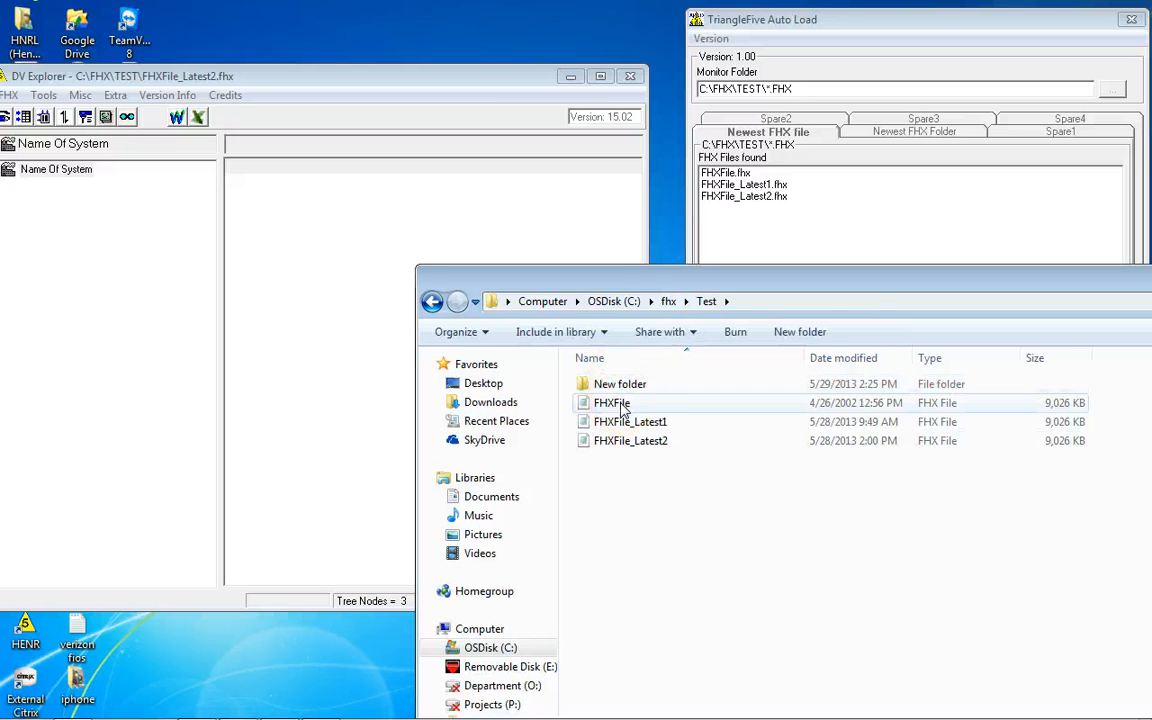
Step: Copy FHXFile from the Test folder and paste it into New folder
{"action": "left_click", "coordinate": [615, 404]}
{"action": "right_click", "coordinate": [621, 403]}
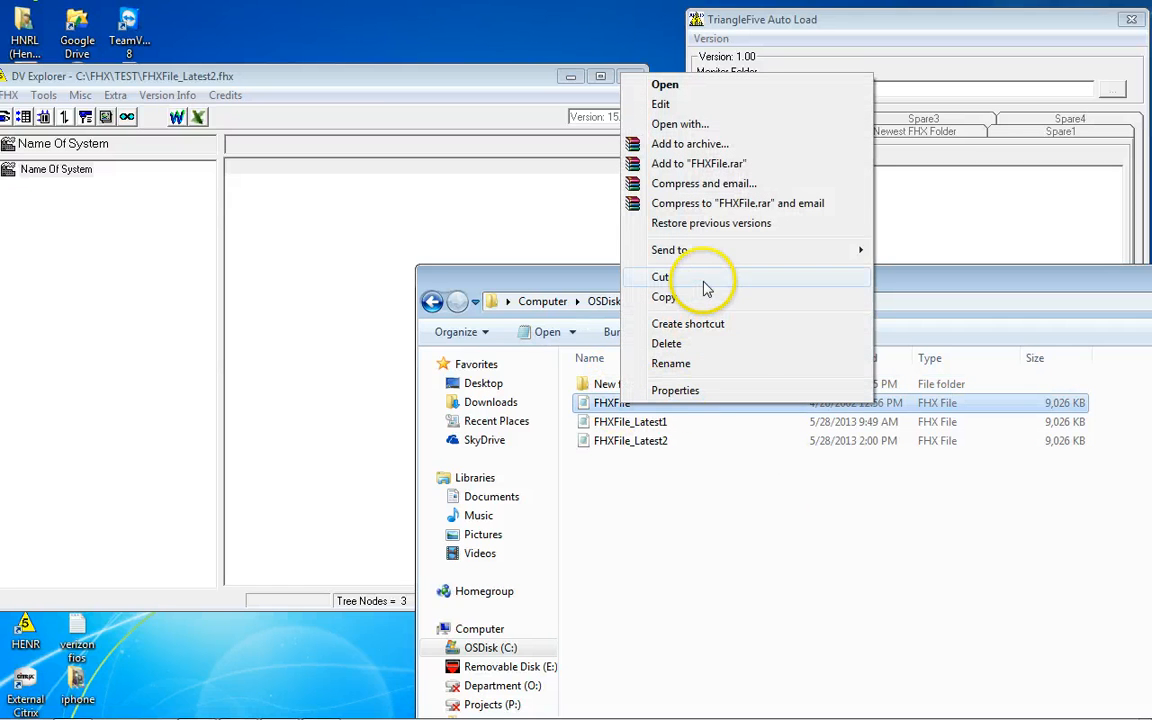
{"action": "left_click", "coordinate": [700, 298]}
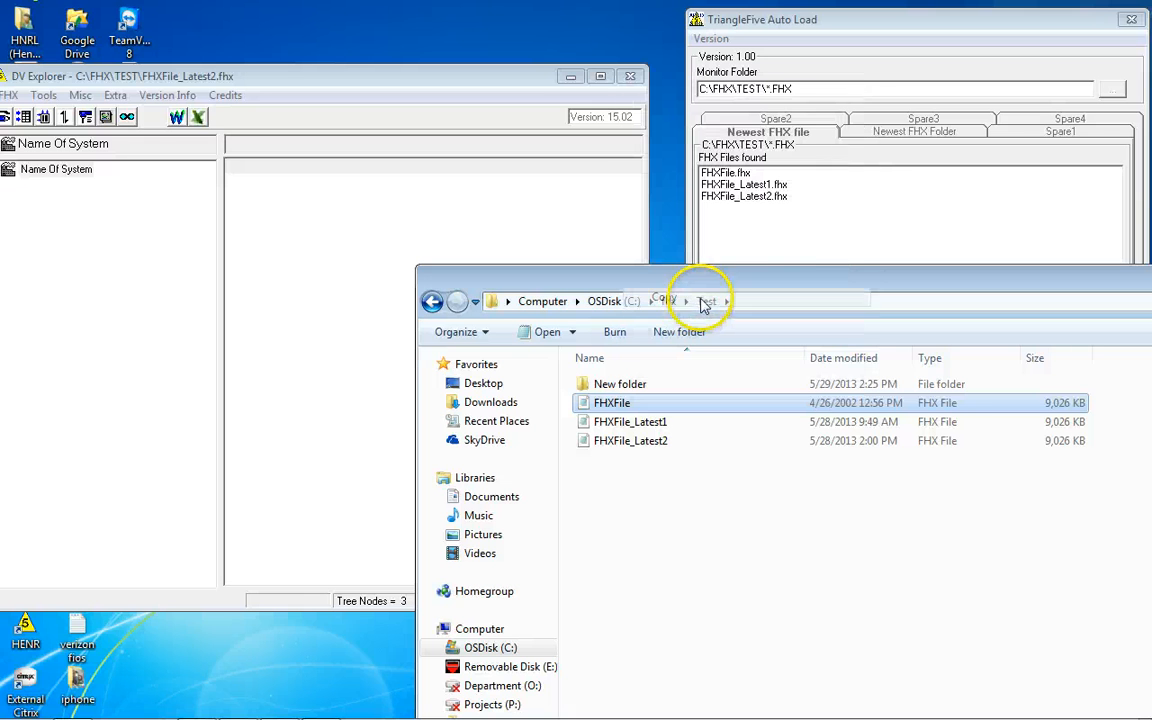
{"action": "double_click", "coordinate": [630, 386]}
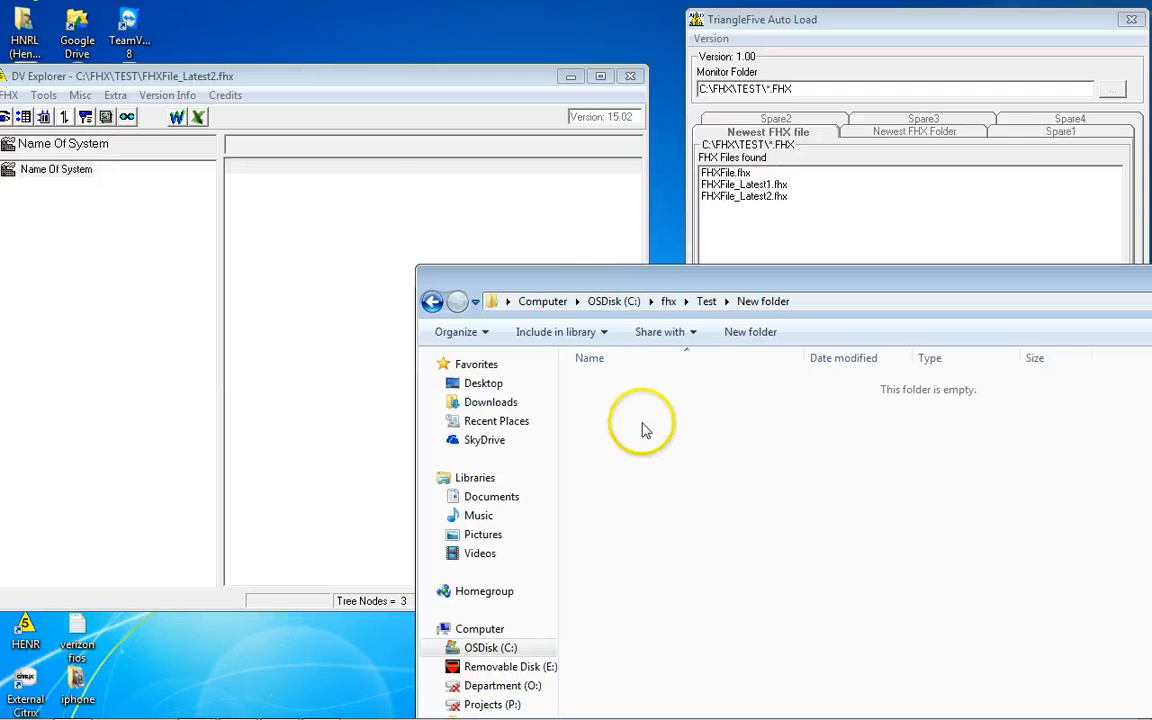
{"action": "right_click", "coordinate": [640, 424]}
{"action": "left_click", "coordinate": [727, 545]}
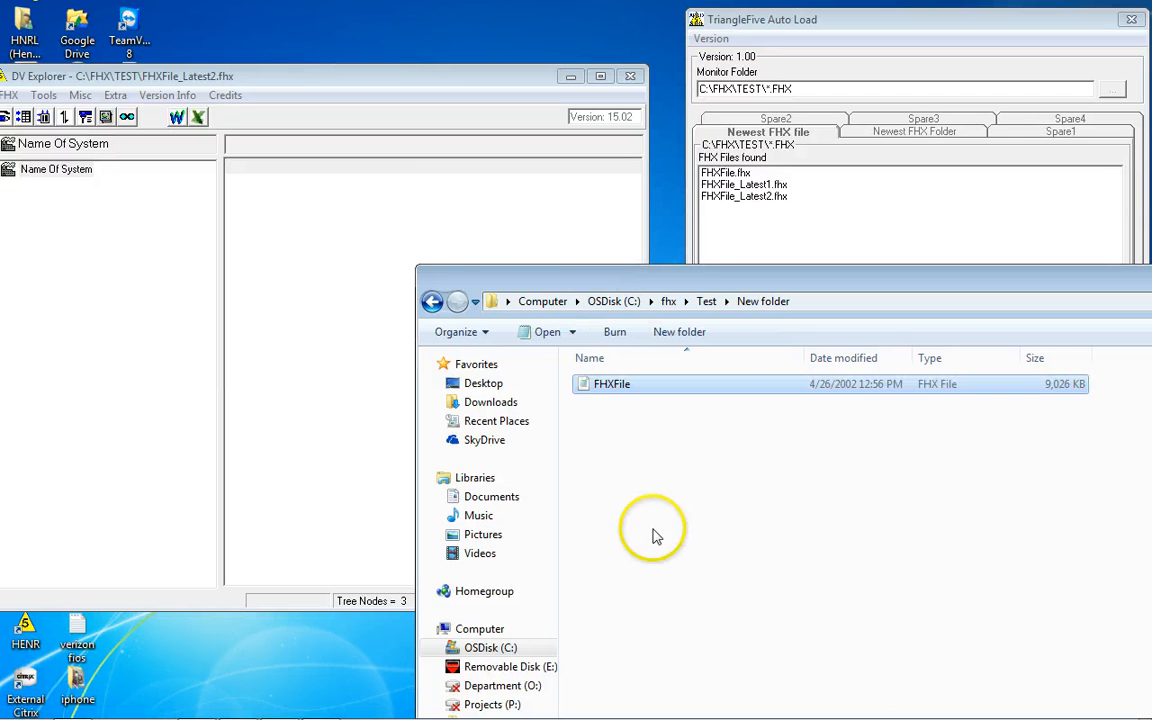
Step: Return to C:\fhx\Test by way of the C: drive and cut New folder
{"action": "left_click", "coordinate": [505, 648]}
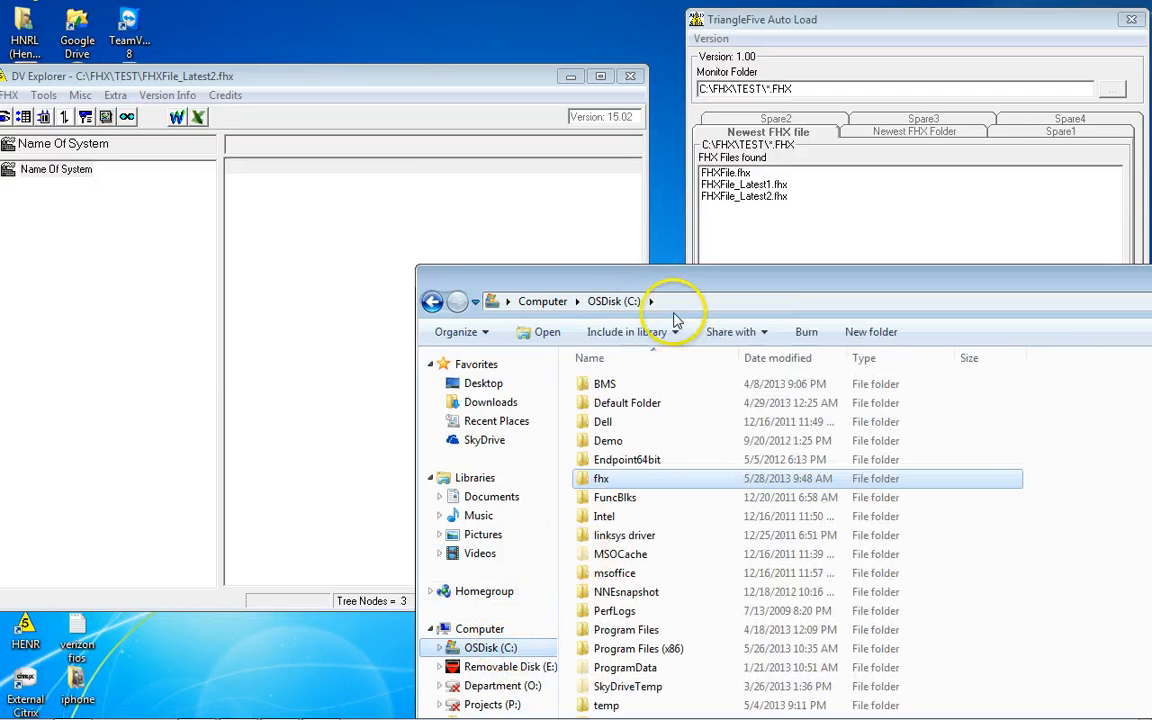
{"action": "double_click", "coordinate": [585, 478]}
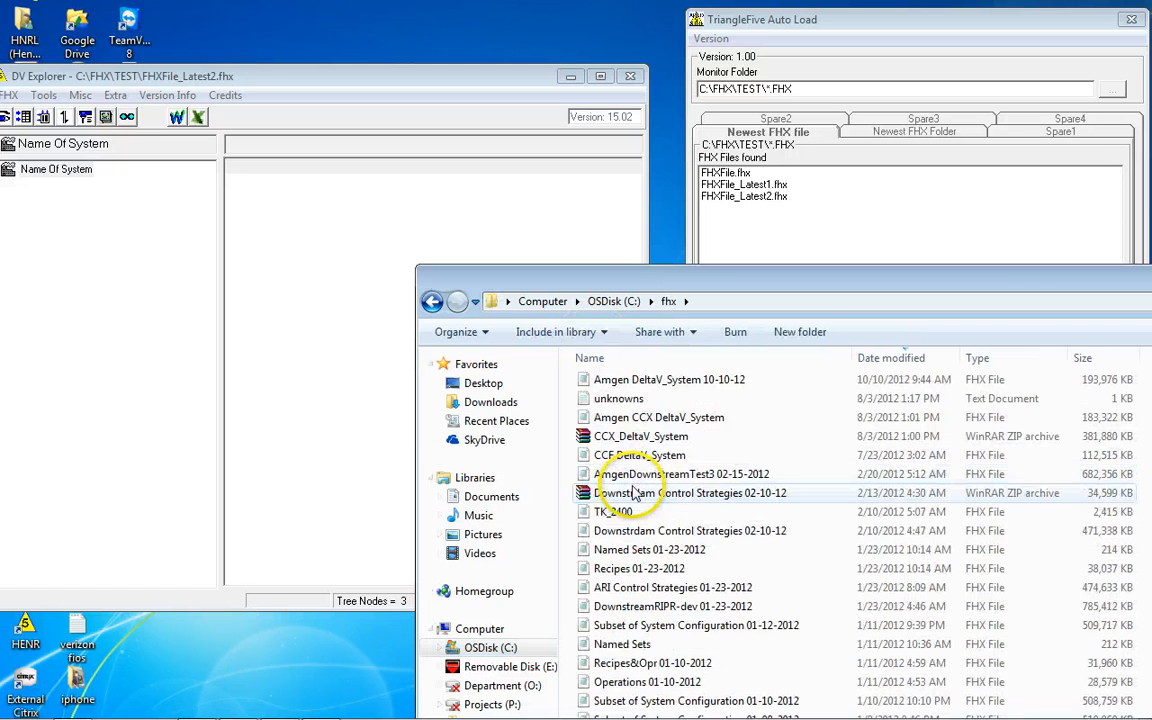
{"action": "scroll", "coordinate": [728, 556], "scroll_direction": "down", "scroll_amount": 10}
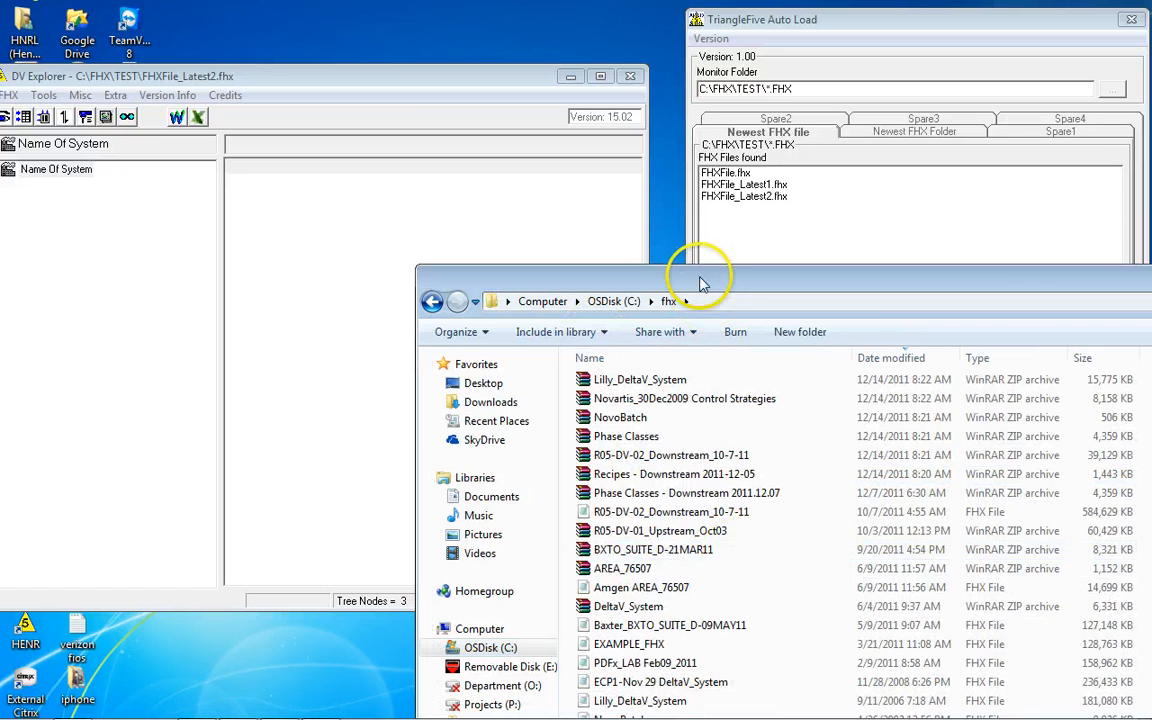
{"action": "left_click_drag", "start_coordinate": [700, 282], "coordinate": [739, 55]}
{"action": "left_click", "coordinate": [672, 607]}
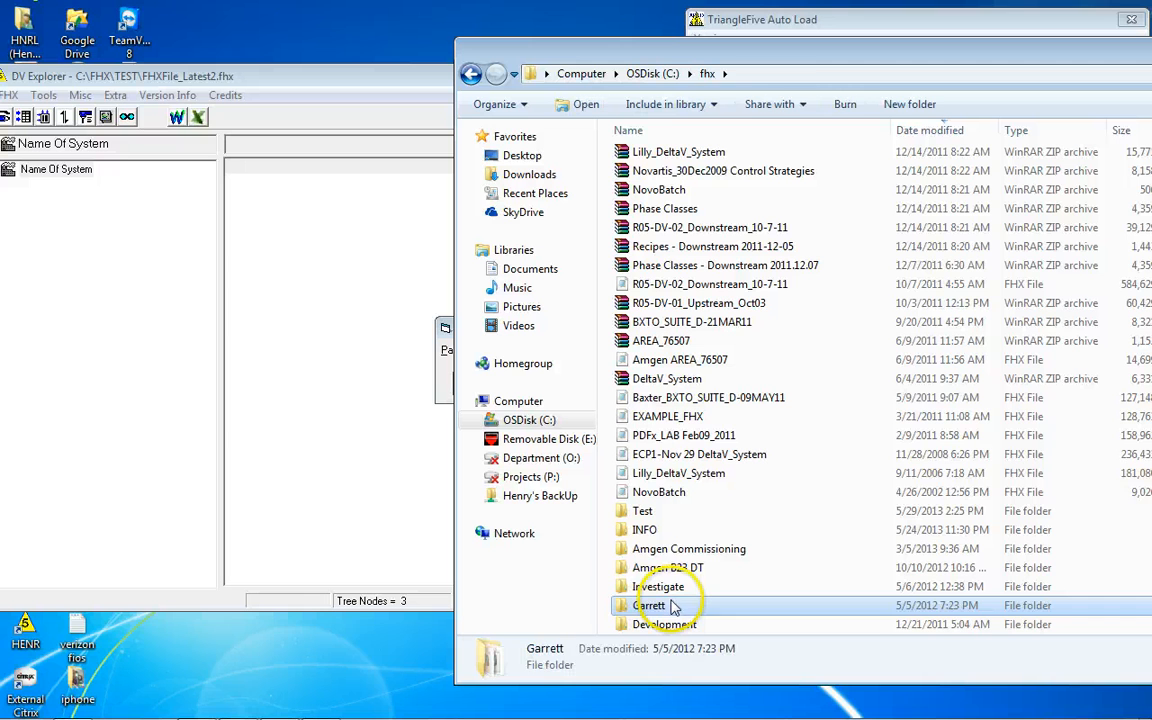
{"action": "left_click", "coordinate": [660, 549]}
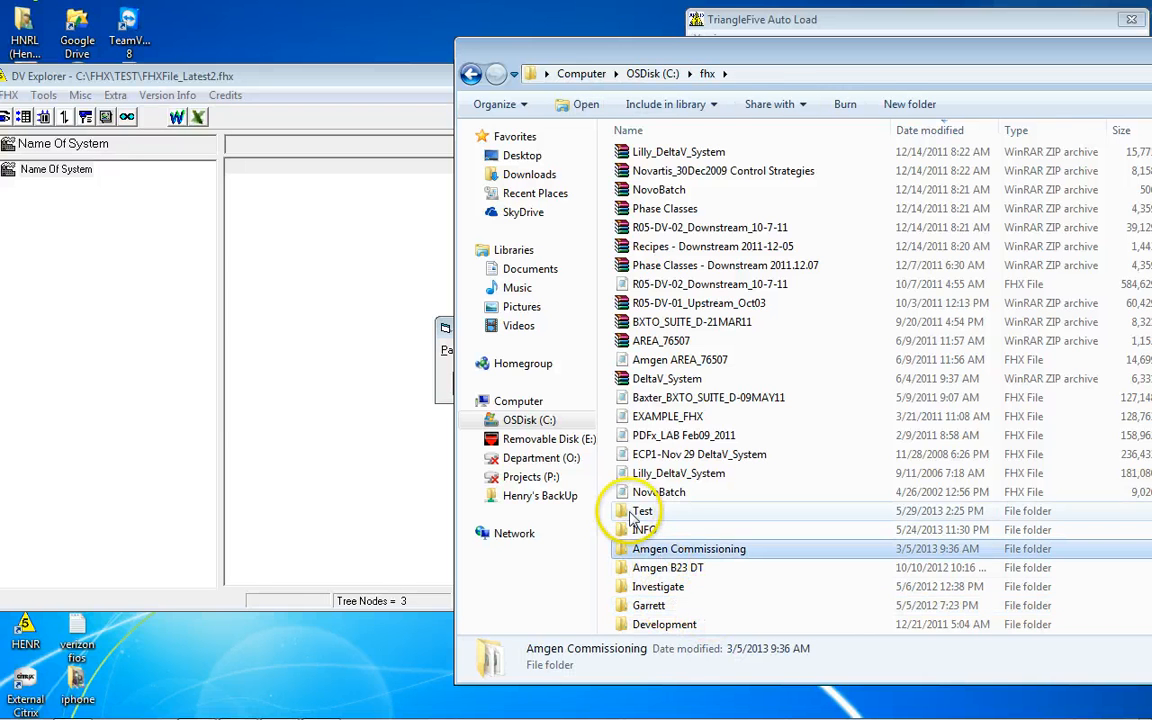
{"action": "double_click", "coordinate": [631, 512]}
{"action": "left_click", "coordinate": [658, 159]}
{"action": "right_click", "coordinate": [665, 158]}
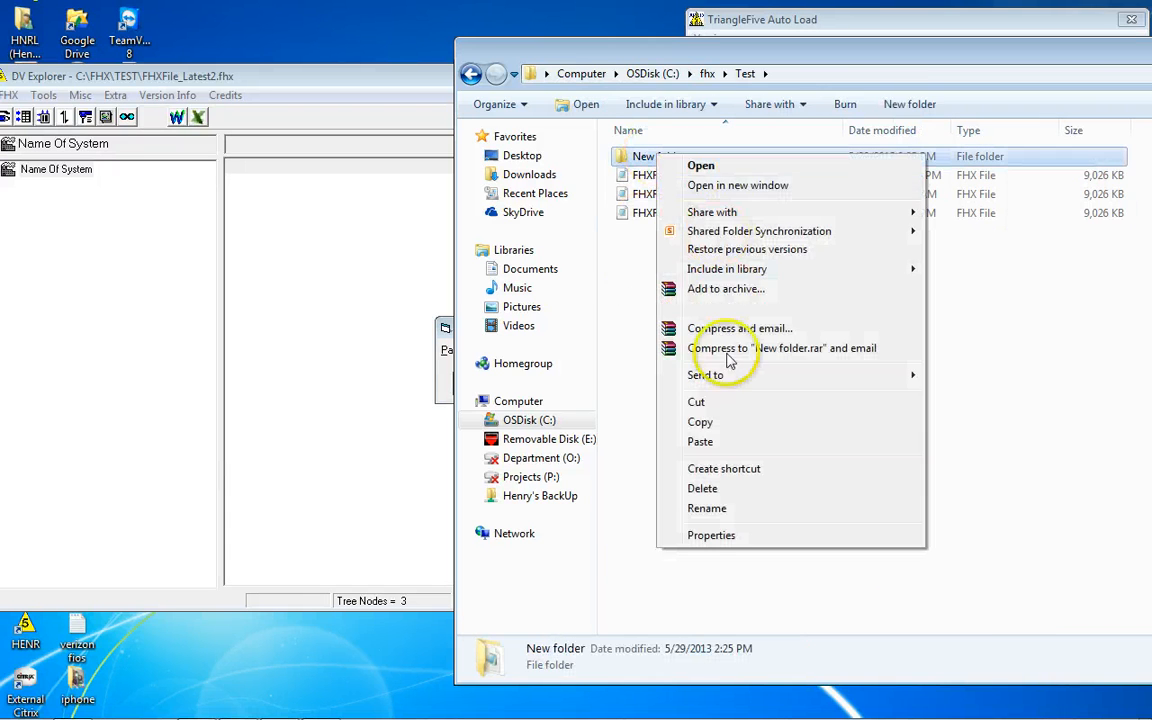
{"action": "left_click", "coordinate": [722, 405]}
Step: Complete DV Explorer's login with the administrator password, confirm the user ID and close DV Explorer
{"action": "left_click", "coordinate": [293, 75]}
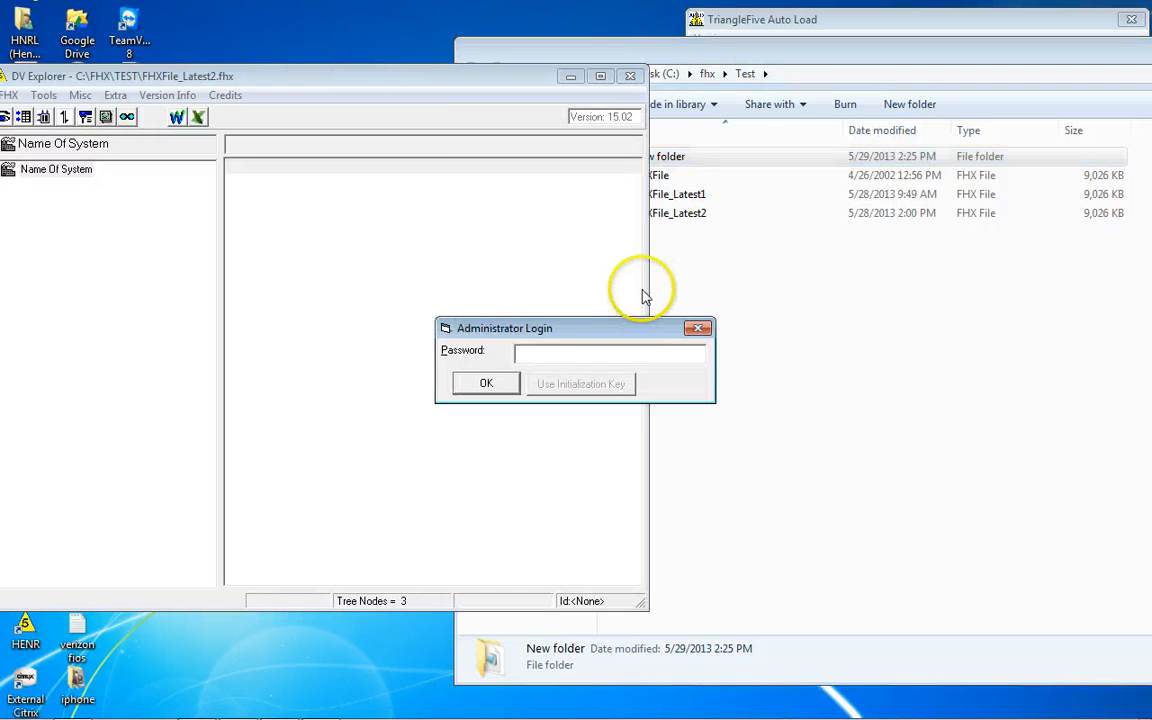
{"action": "left_click", "coordinate": [600, 357]}
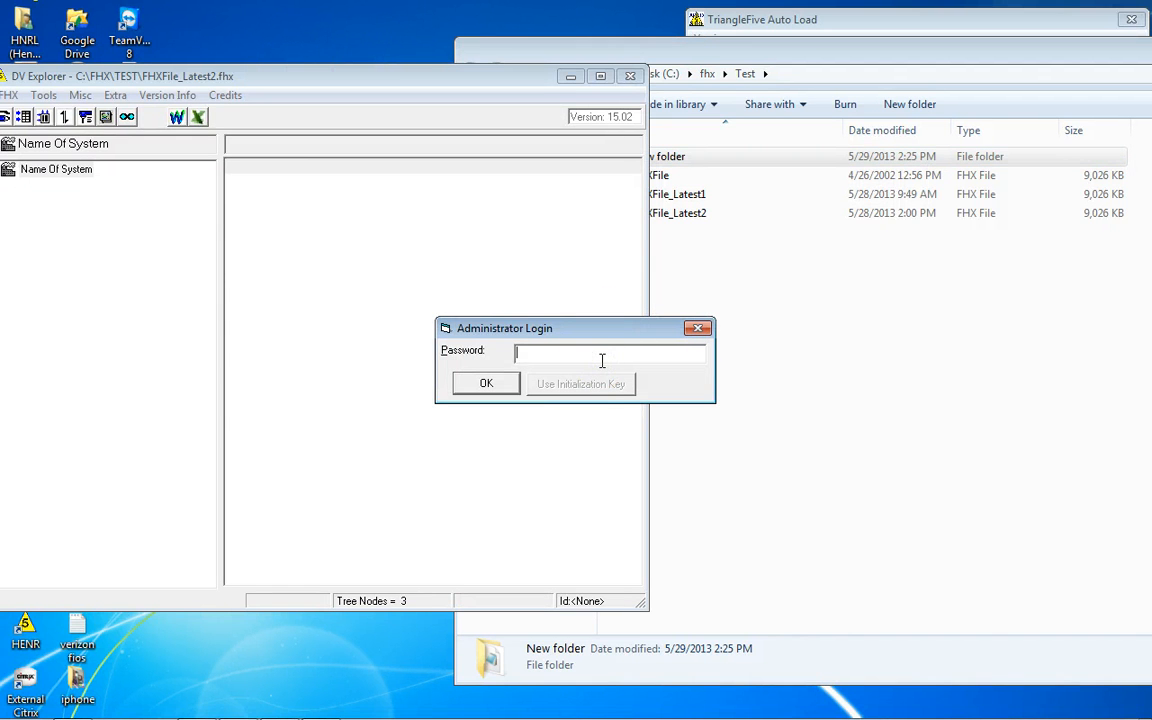
{"action": "key", "text": "Return"}
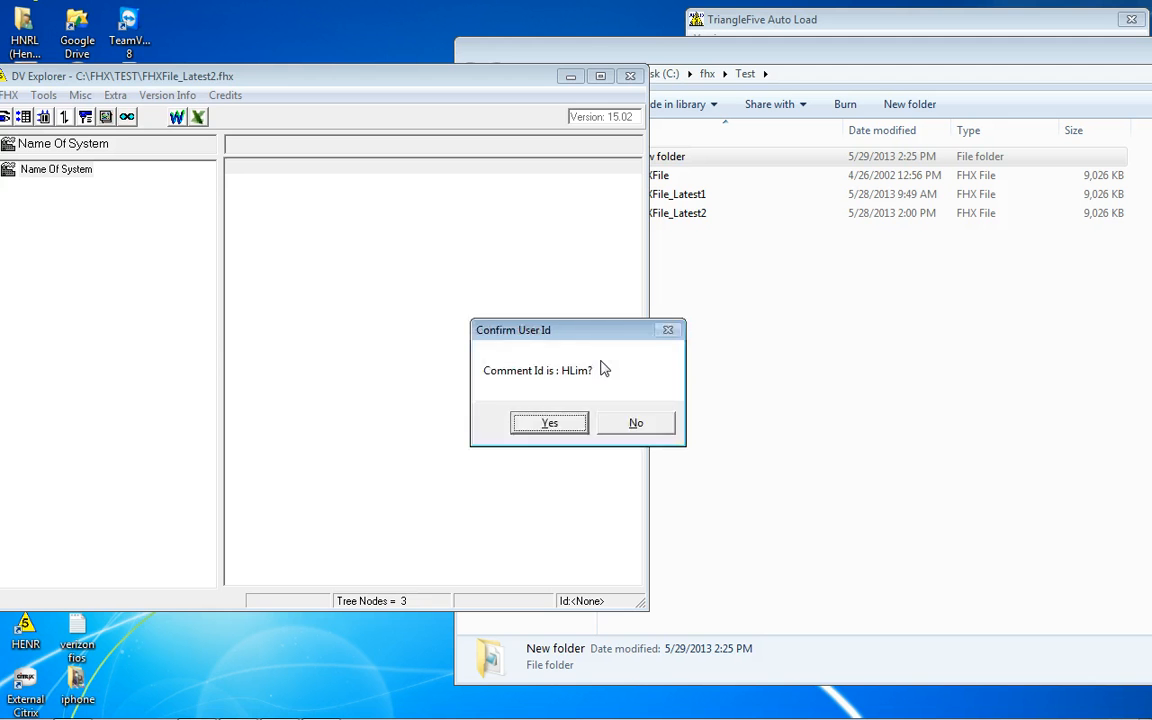
{"action": "key", "text": "Return"}
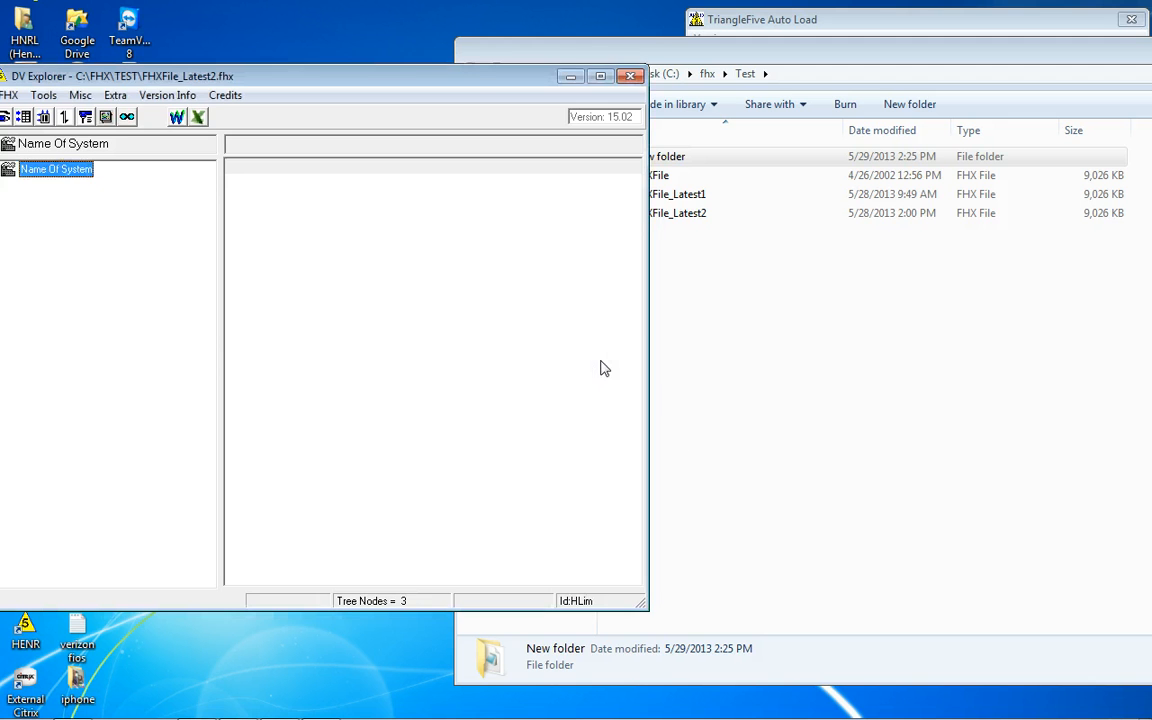
{"action": "left_click", "coordinate": [630, 75]}
Step: Paste the cut New folder onto the desktop and move the Test folder window clear of Auto Load
{"action": "right_click", "coordinate": [288, 491]}
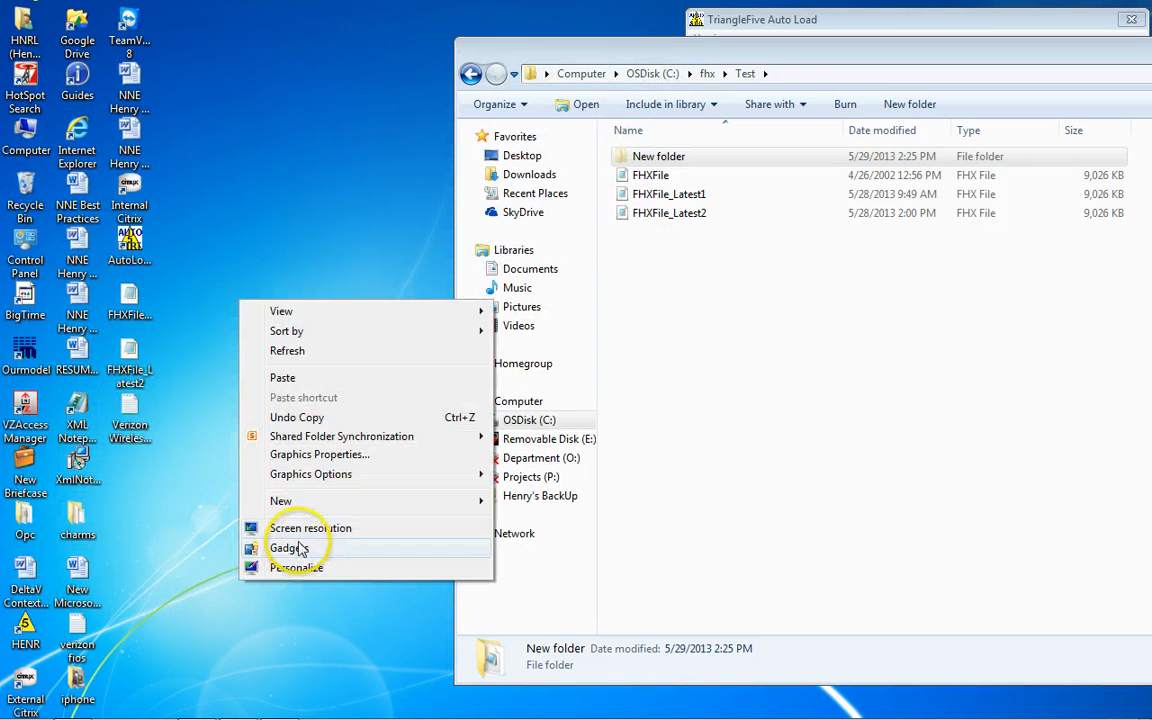
{"action": "left_click", "coordinate": [300, 382]}
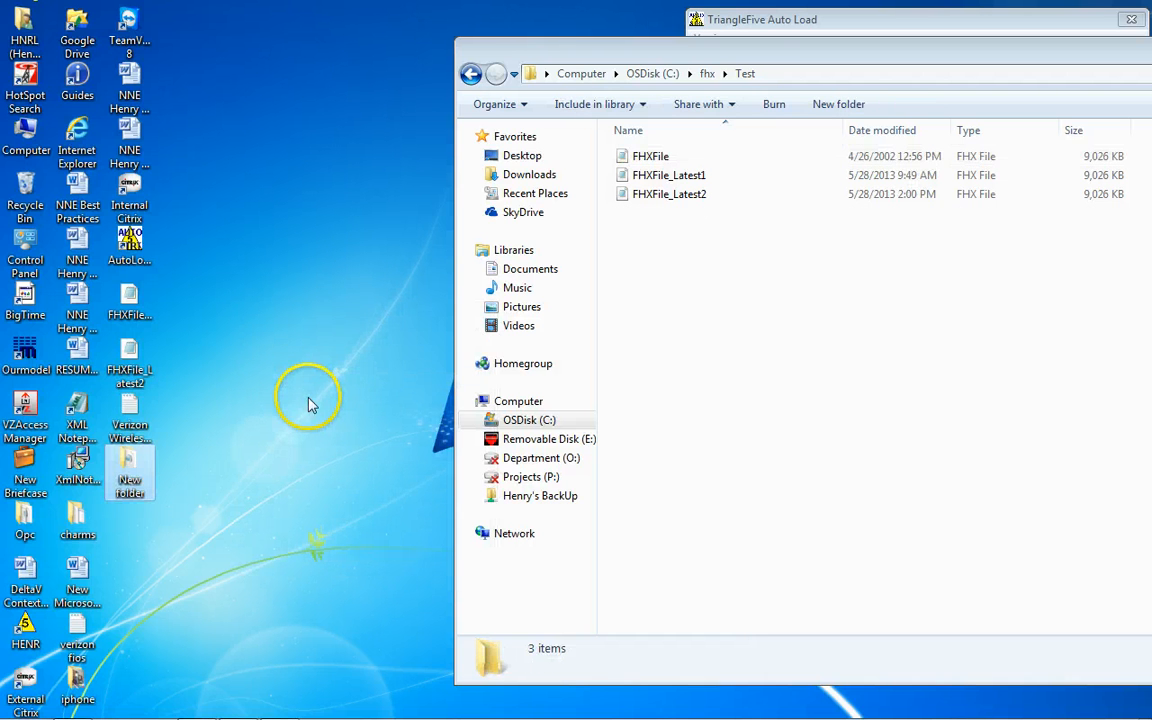
{"action": "left_click_drag", "start_coordinate": [755, 52], "coordinate": [673, 604]}
Step: Stop Auto Load's newest-file monitoring and switch it to the Newest FHX Folder mode
{"action": "left_click", "coordinate": [778, 481]}
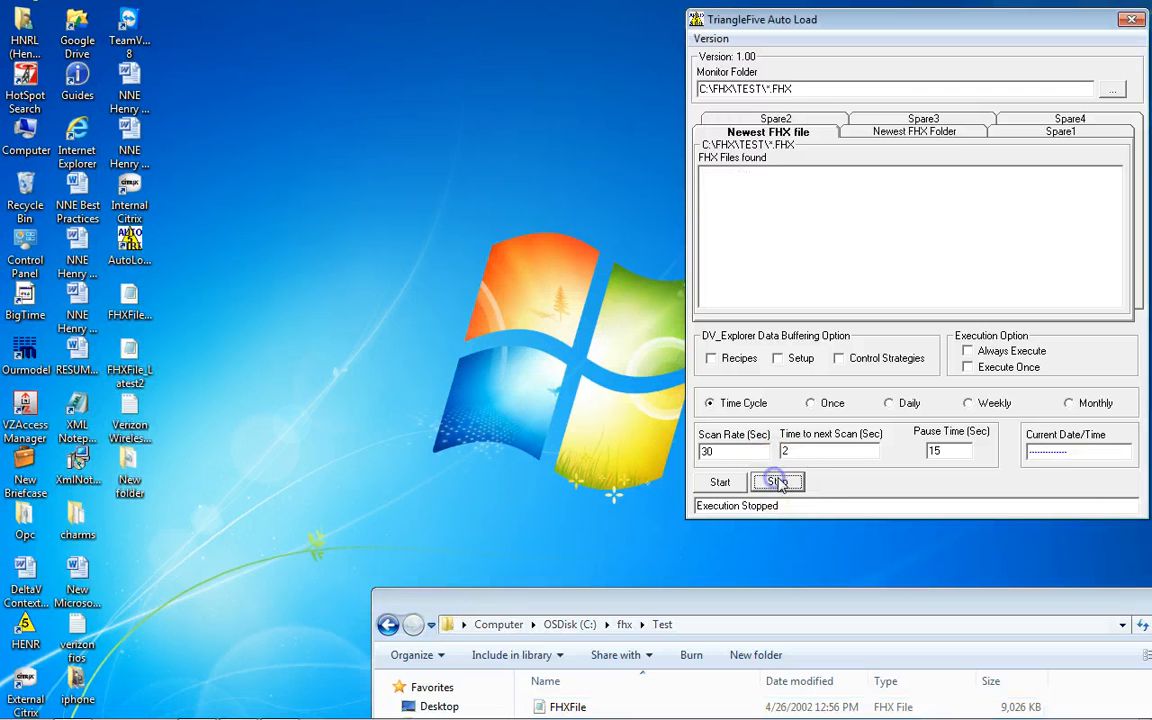
{"action": "left_click", "coordinate": [735, 485]}
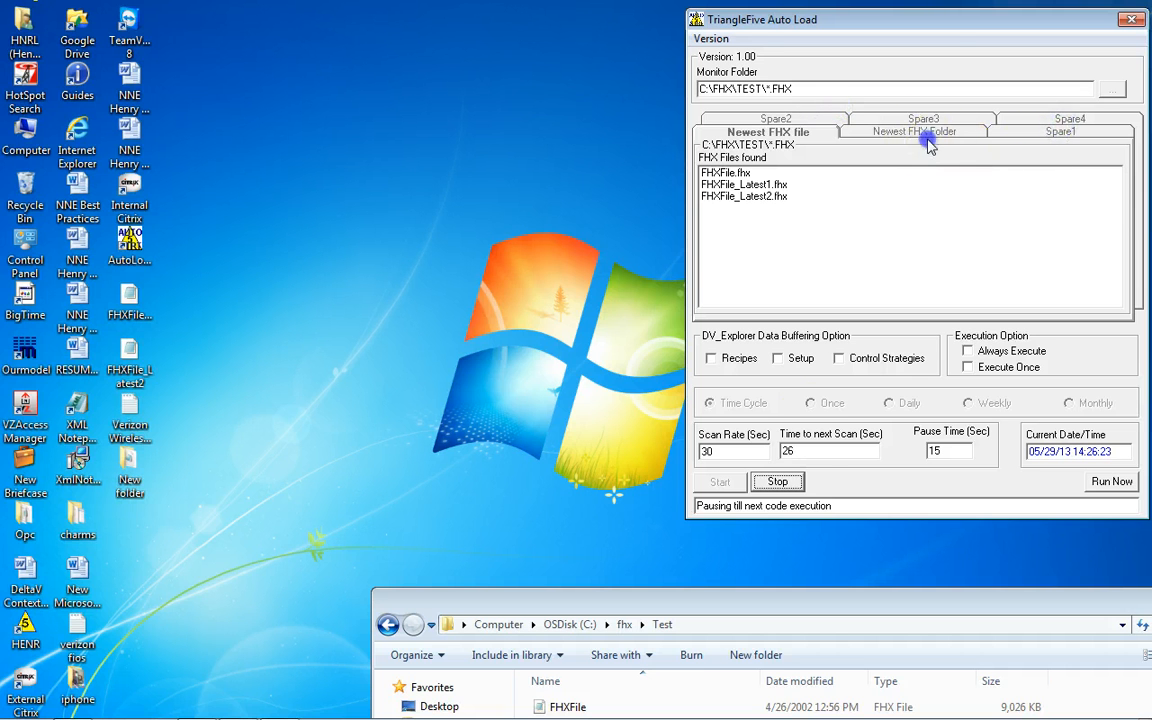
{"action": "left_click", "coordinate": [780, 481]}
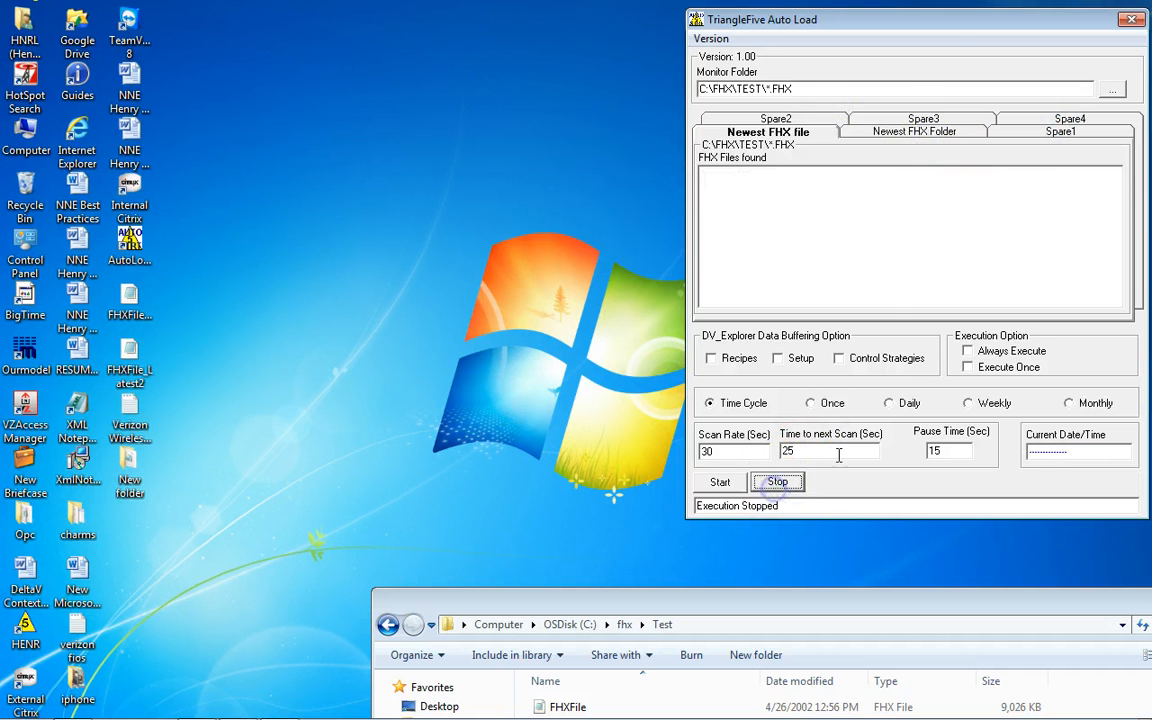
{"action": "left_click", "coordinate": [889, 137]}
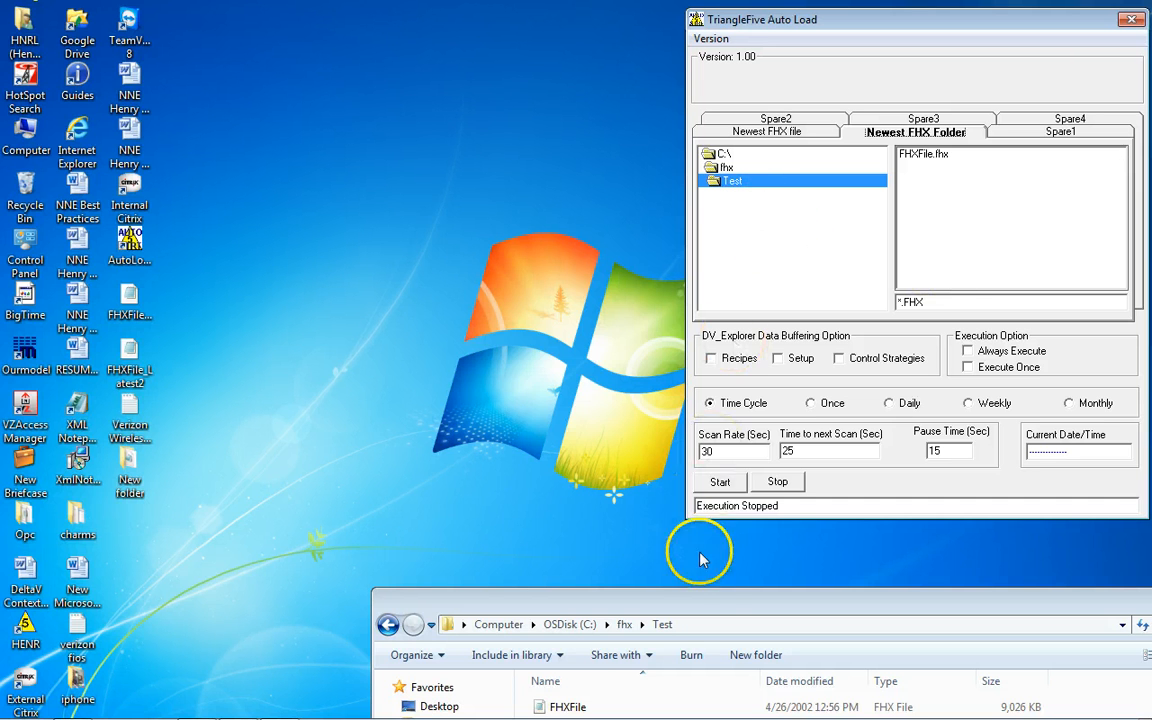
Step: Move the Test folder window to show its files and start Auto Load's newest-folder monitoring of C:\fhx\Test
{"action": "left_click_drag", "start_coordinate": [705, 617], "coordinate": [716, 568]}
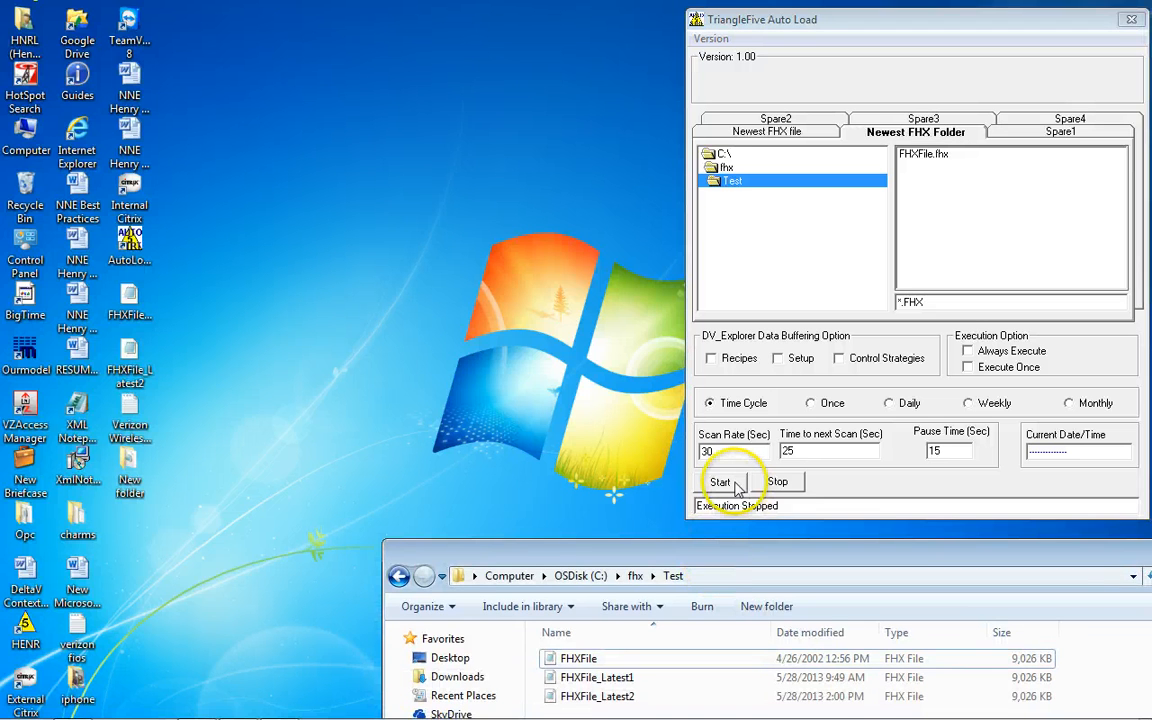
{"action": "left_click", "coordinate": [722, 482]}
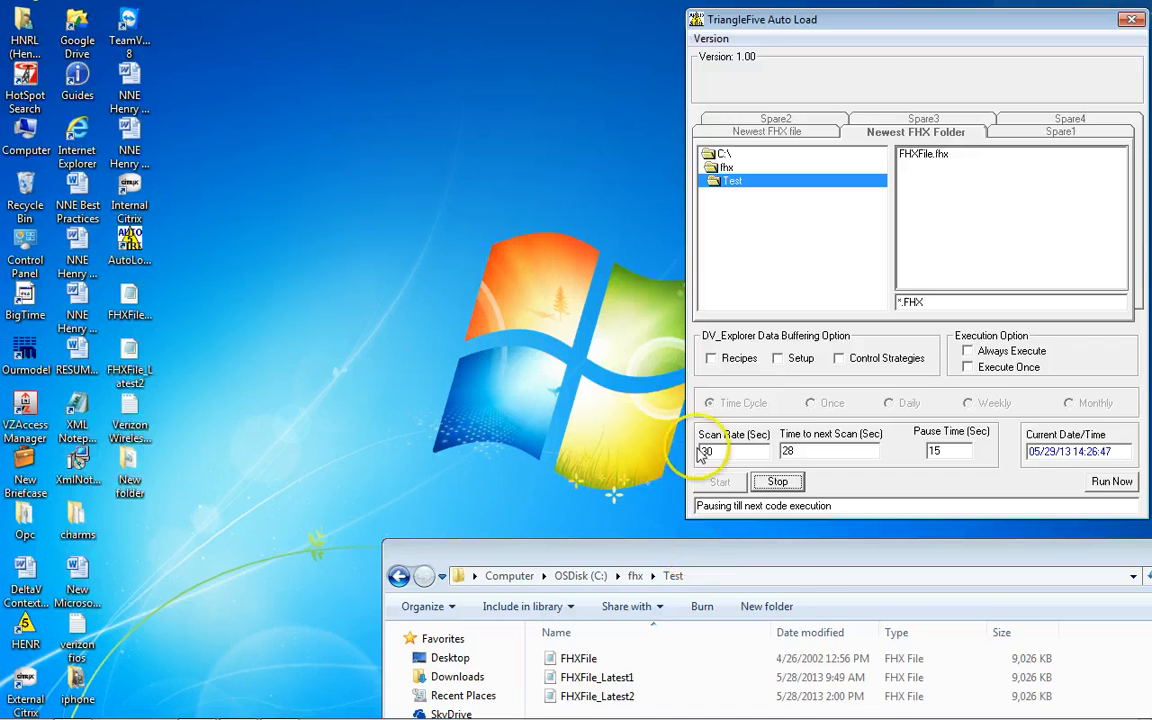
Step: Cut New folder from the desktop and paste it into C:\fhx\Test
{"action": "left_click_drag", "start_coordinate": [696, 562], "coordinate": [669, 361]}
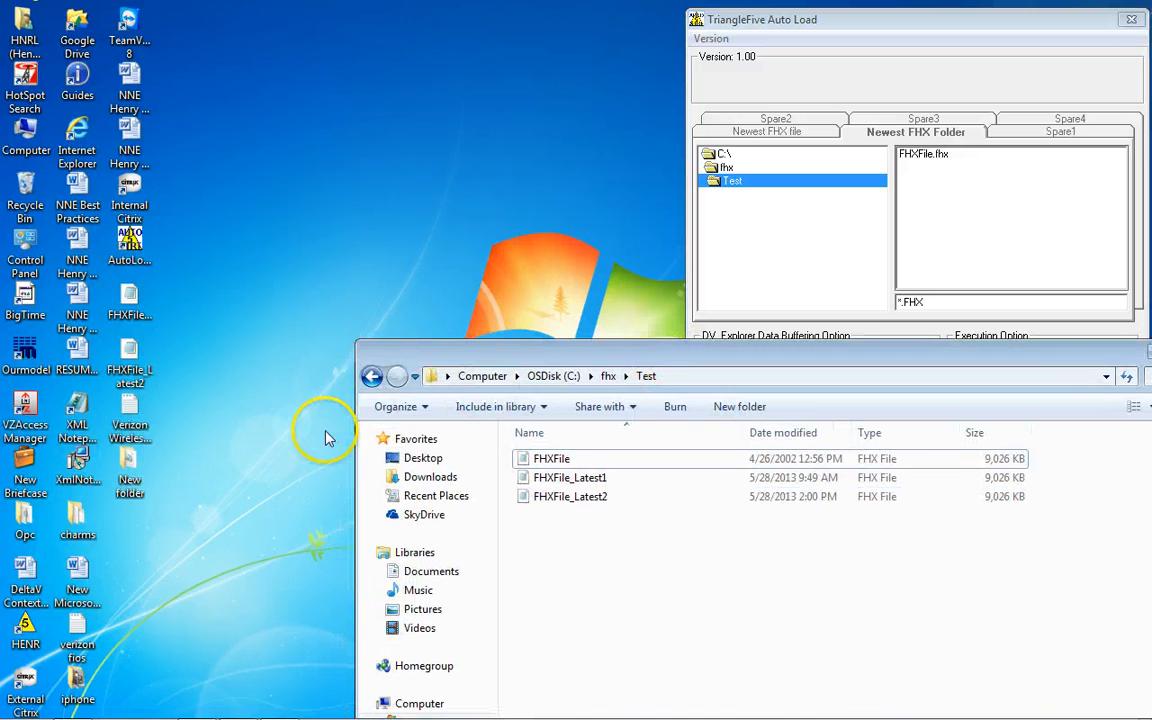
{"action": "right_click", "coordinate": [135, 468]}
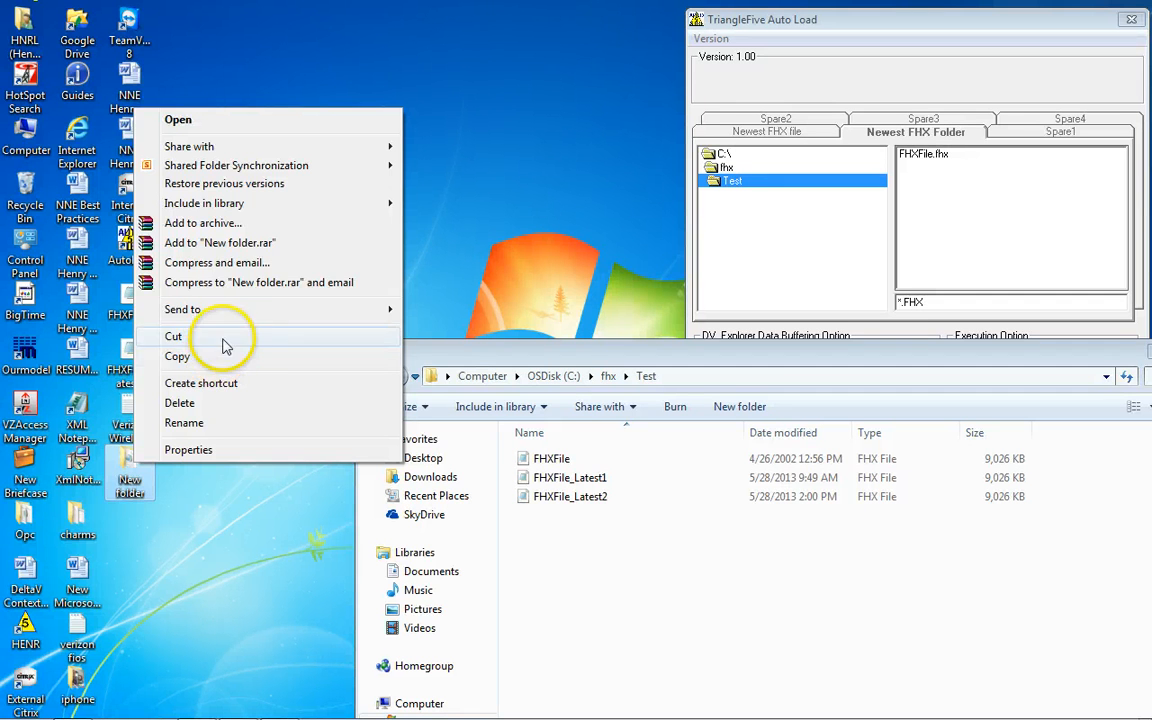
{"action": "left_click", "coordinate": [220, 338]}
{"action": "right_click", "coordinate": [612, 488]}
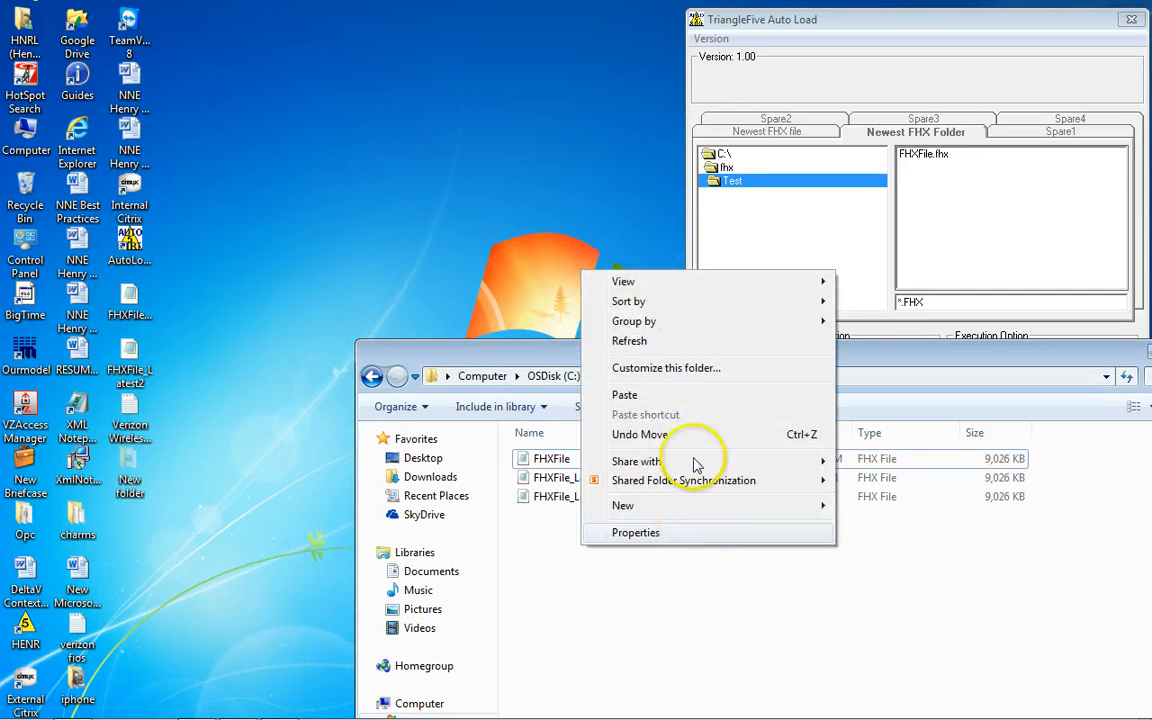
{"action": "left_click", "coordinate": [618, 354]}
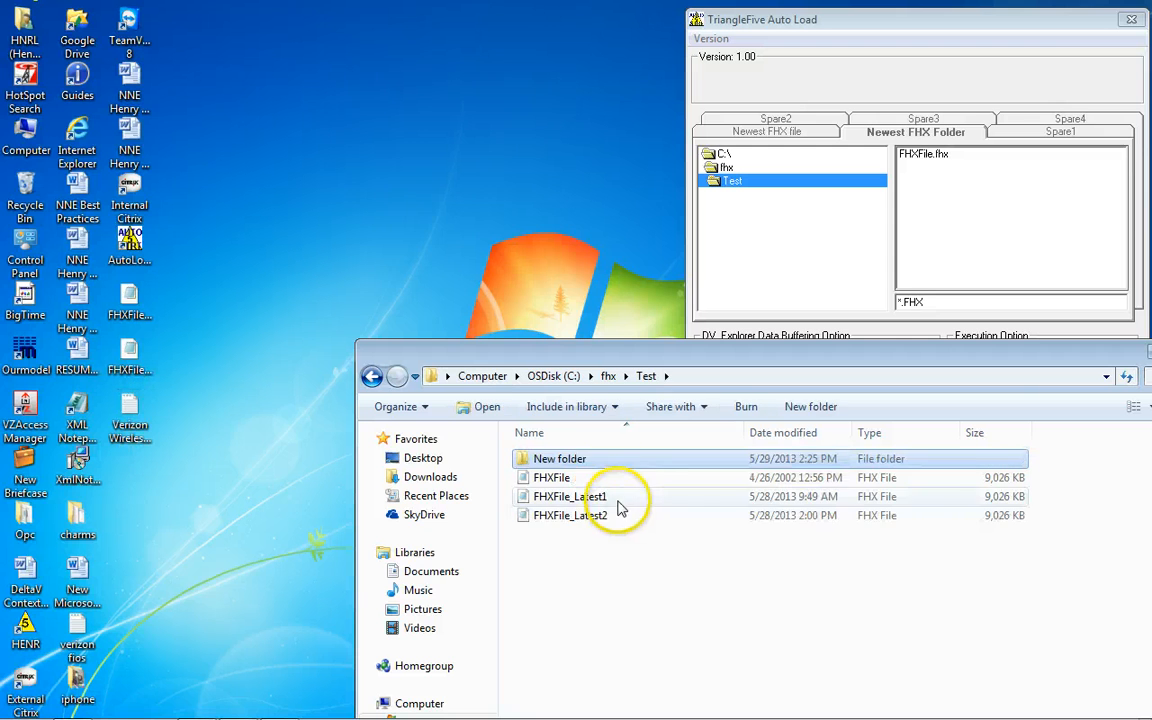
Step: Open New folder inside Test and move its window clear of Auto Load's options and scan countdown
{"action": "double_click", "coordinate": [603, 464]}
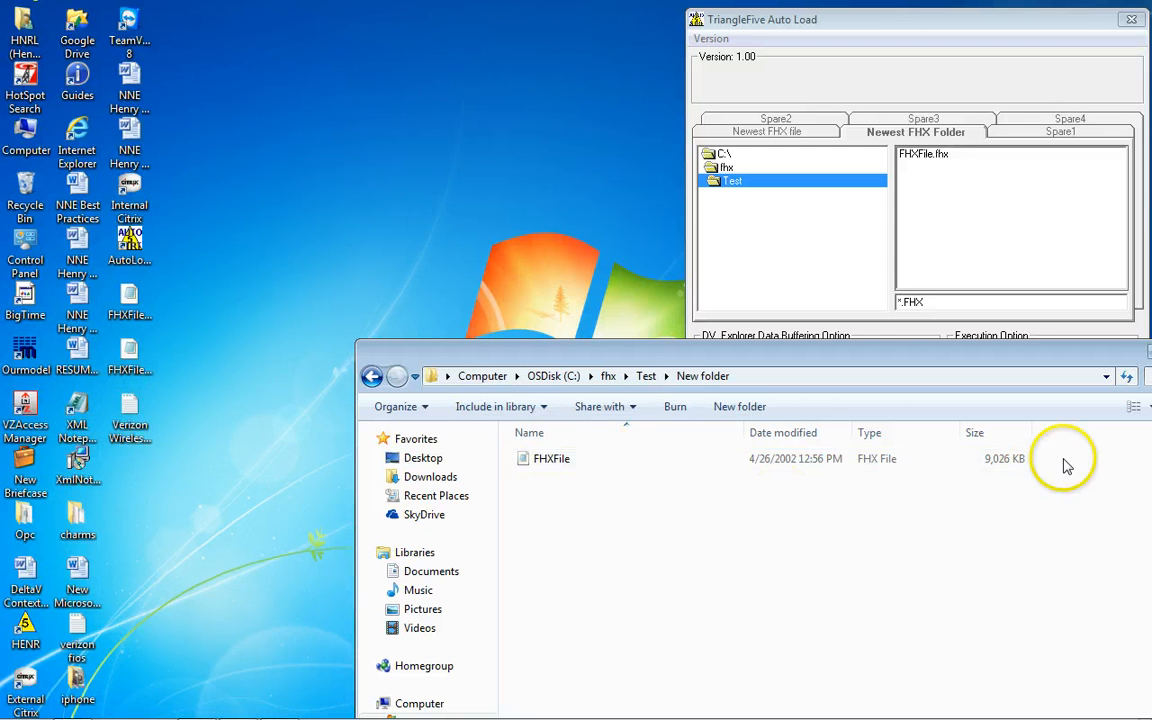
{"action": "left_click_drag", "start_coordinate": [887, 342], "coordinate": [883, 372]}
{"action": "left_click_drag", "start_coordinate": [873, 441], "coordinate": [880, 548]}
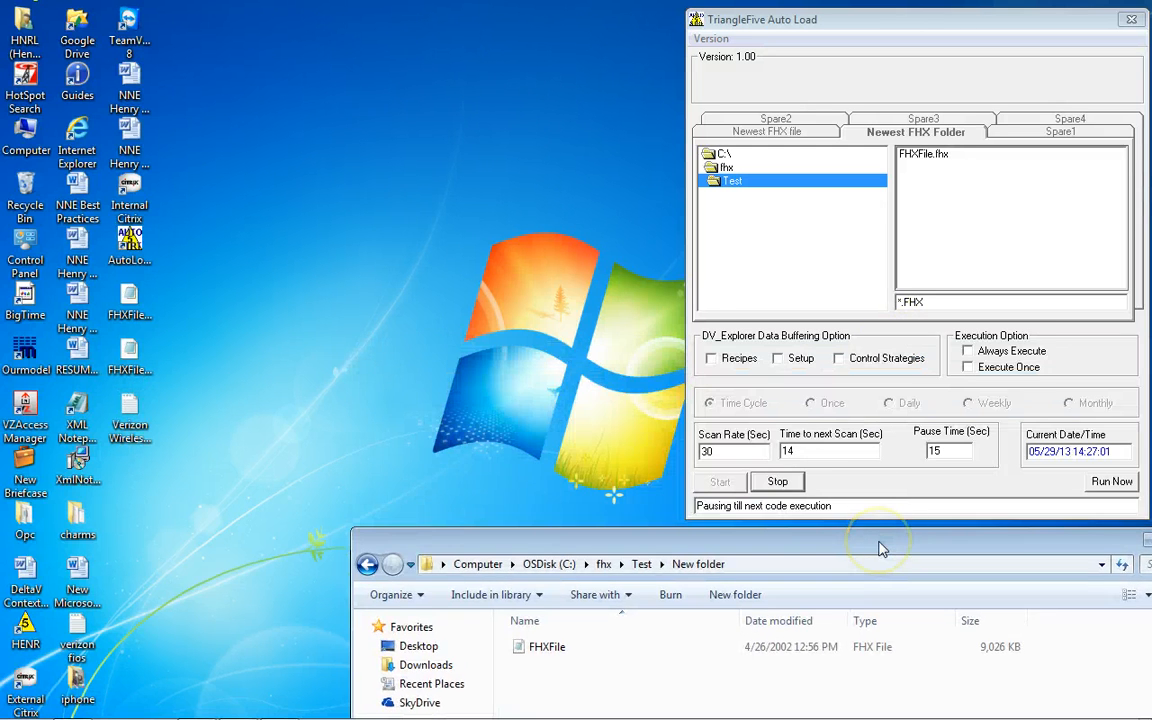
{"action": "left_click", "coordinate": [968, 368]}
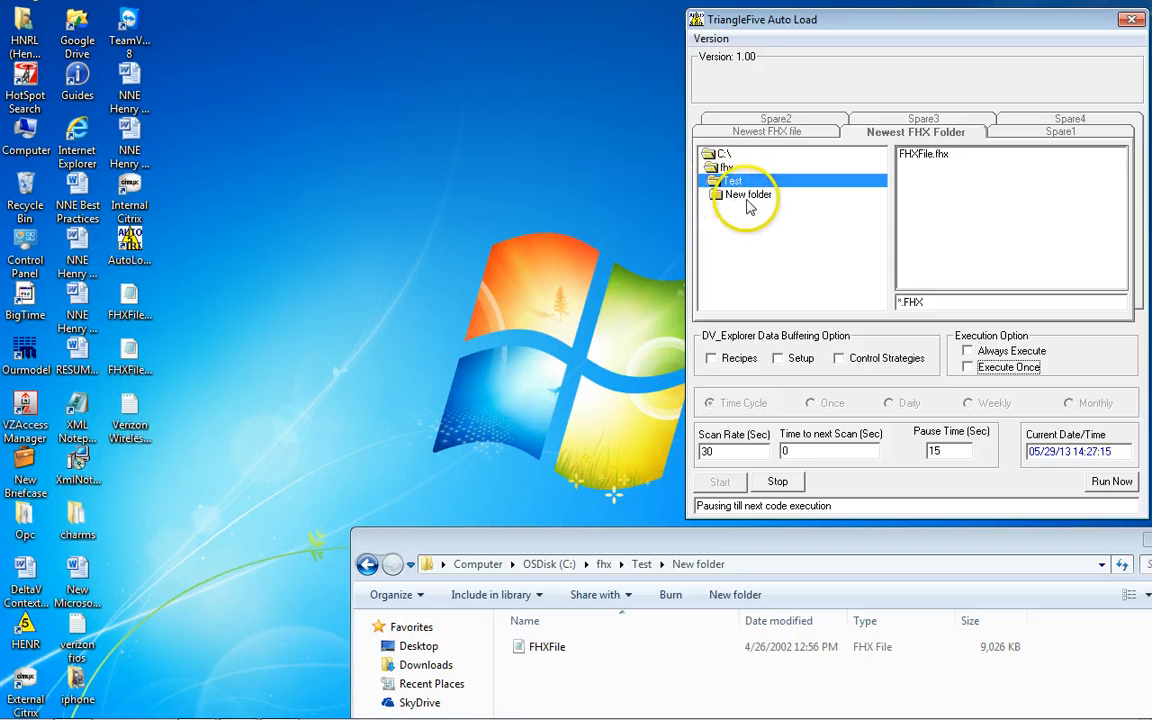
{"action": "left_click", "coordinate": [748, 196]}
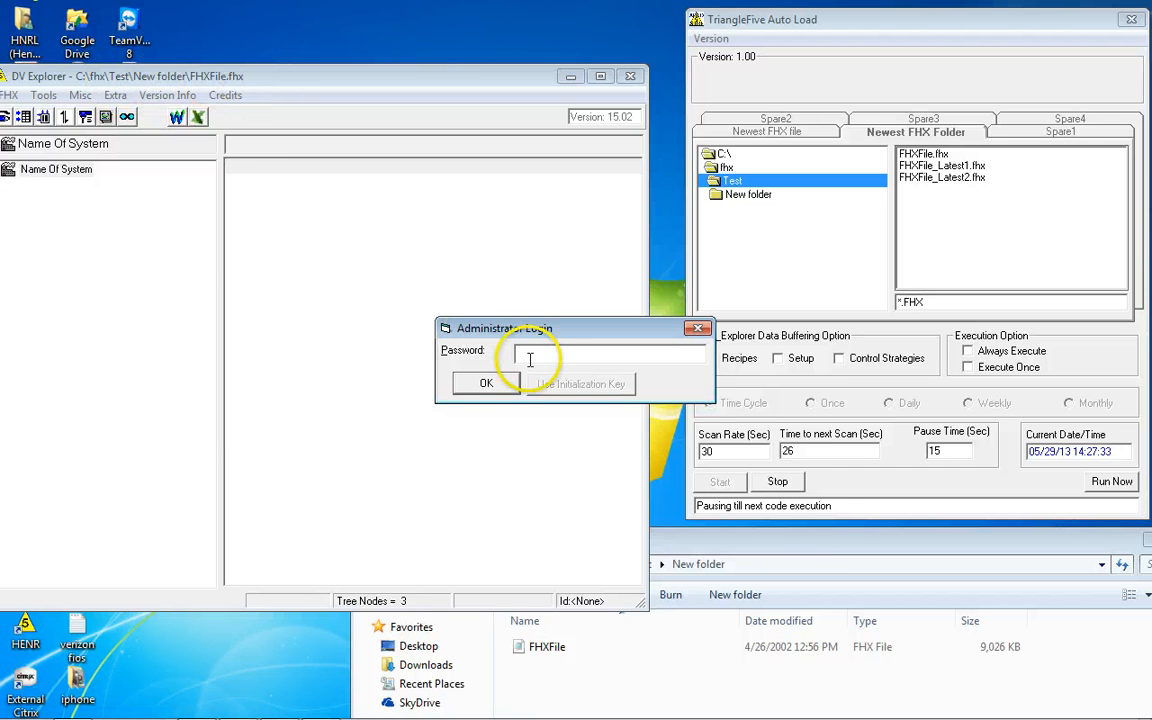
Step: Return to C:\fhx\Test and create a second new folder there, keeping the default name
{"action": "left_click", "coordinate": [805, 549]}
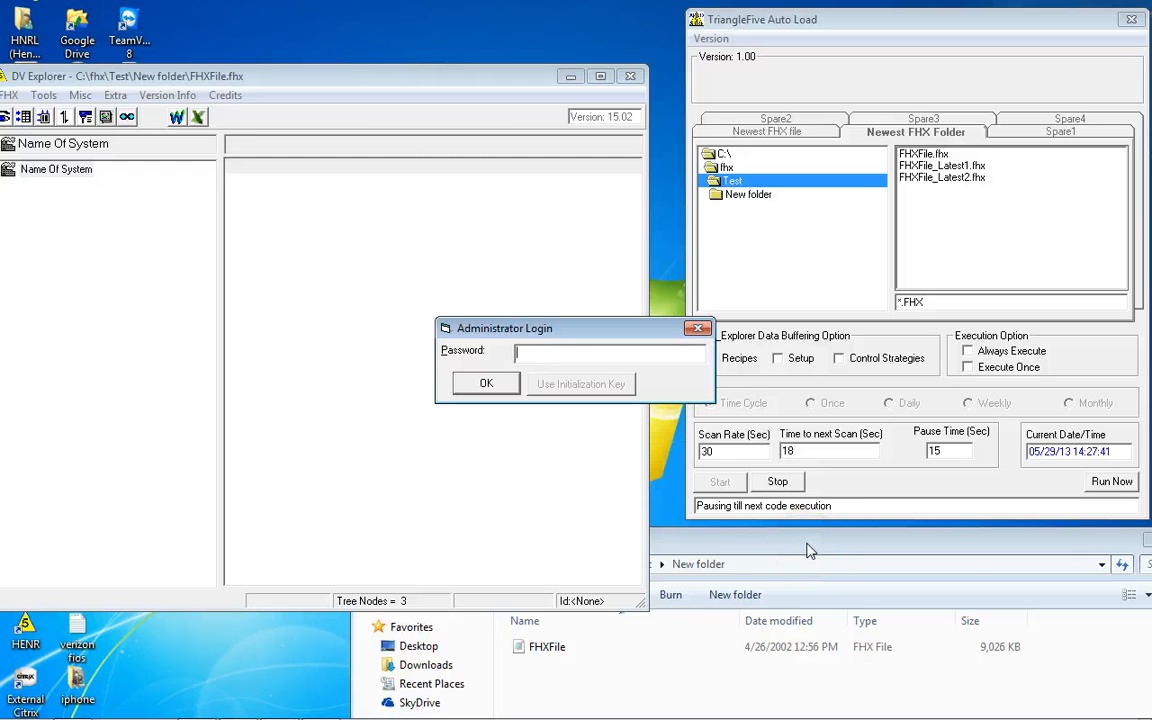
{"action": "left_click", "coordinate": [810, 550]}
{"action": "left_click_drag", "start_coordinate": [810, 550], "coordinate": [831, 470]}
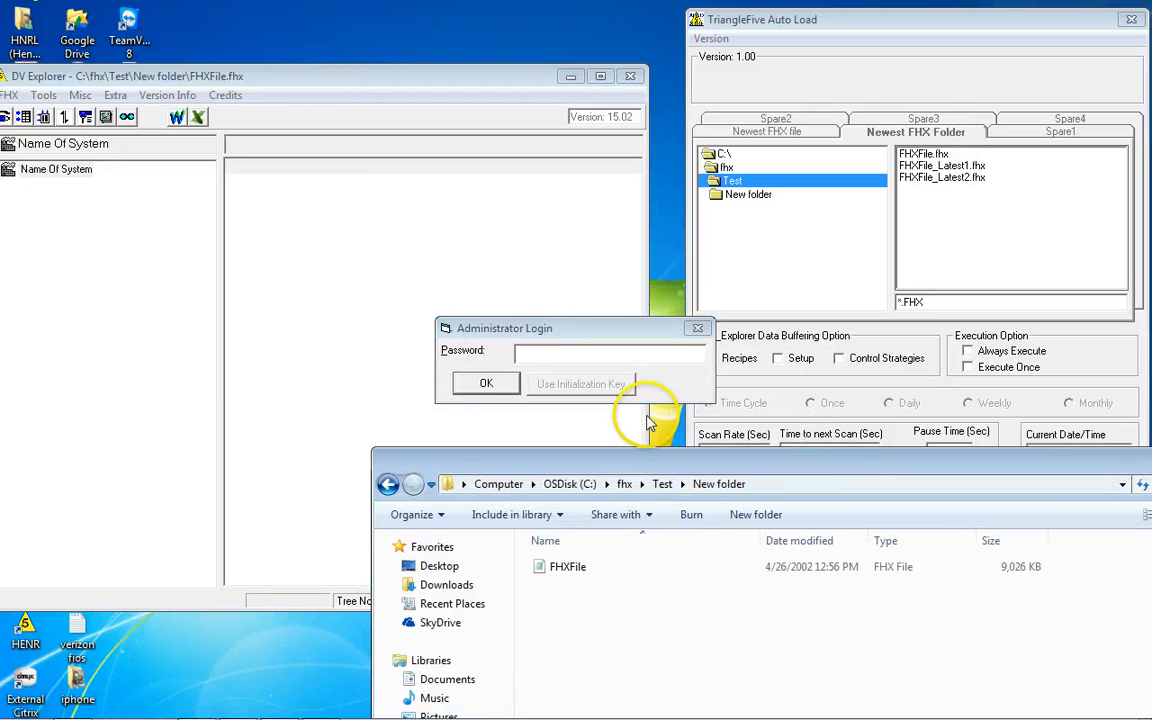
{"action": "left_click", "coordinate": [667, 485]}
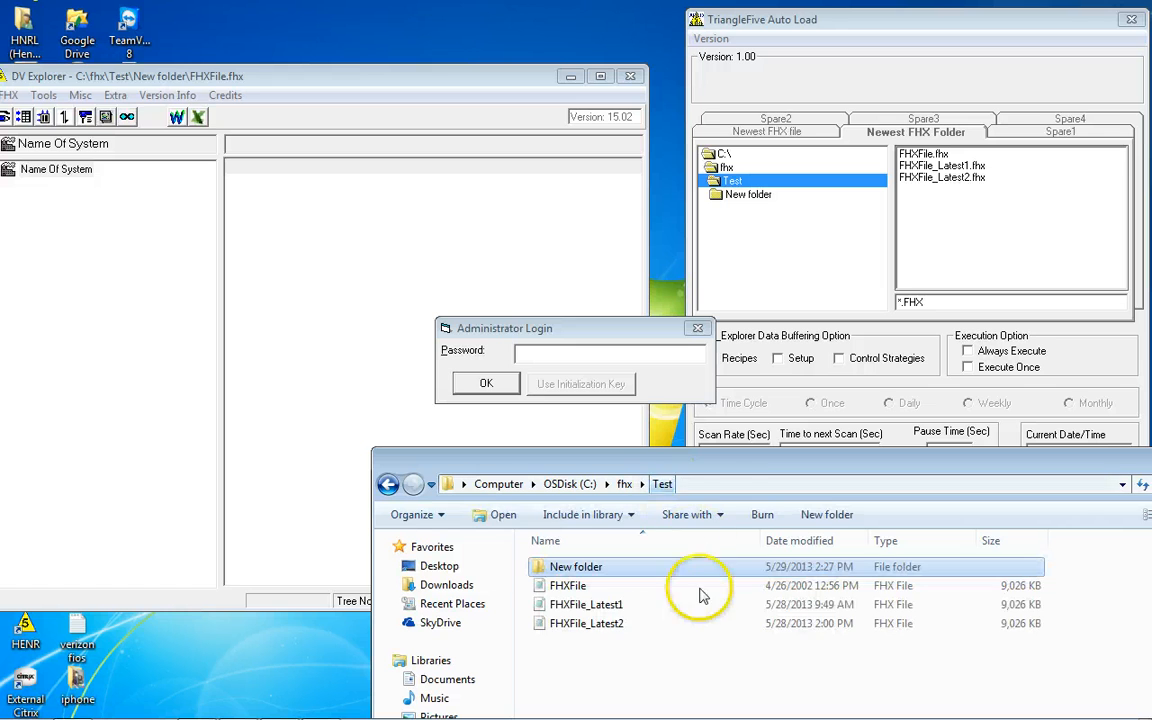
{"action": "right_click", "coordinate": [622, 666]}
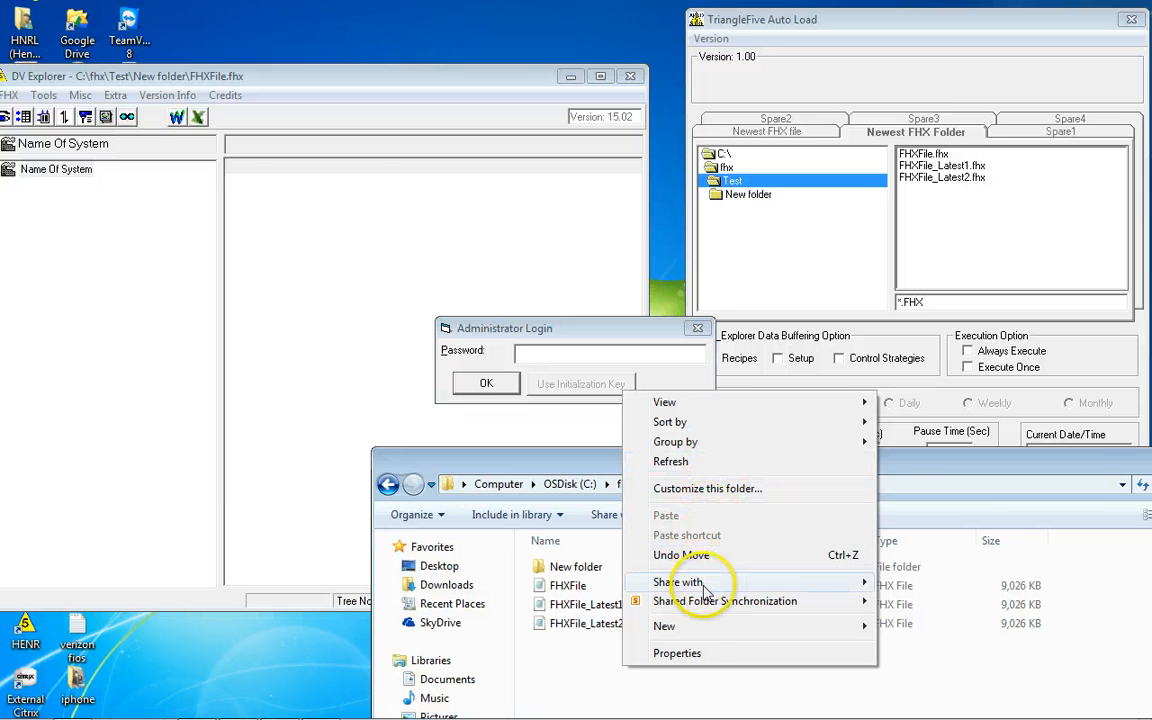
{"action": "mouse_move", "coordinate": [705, 628]}
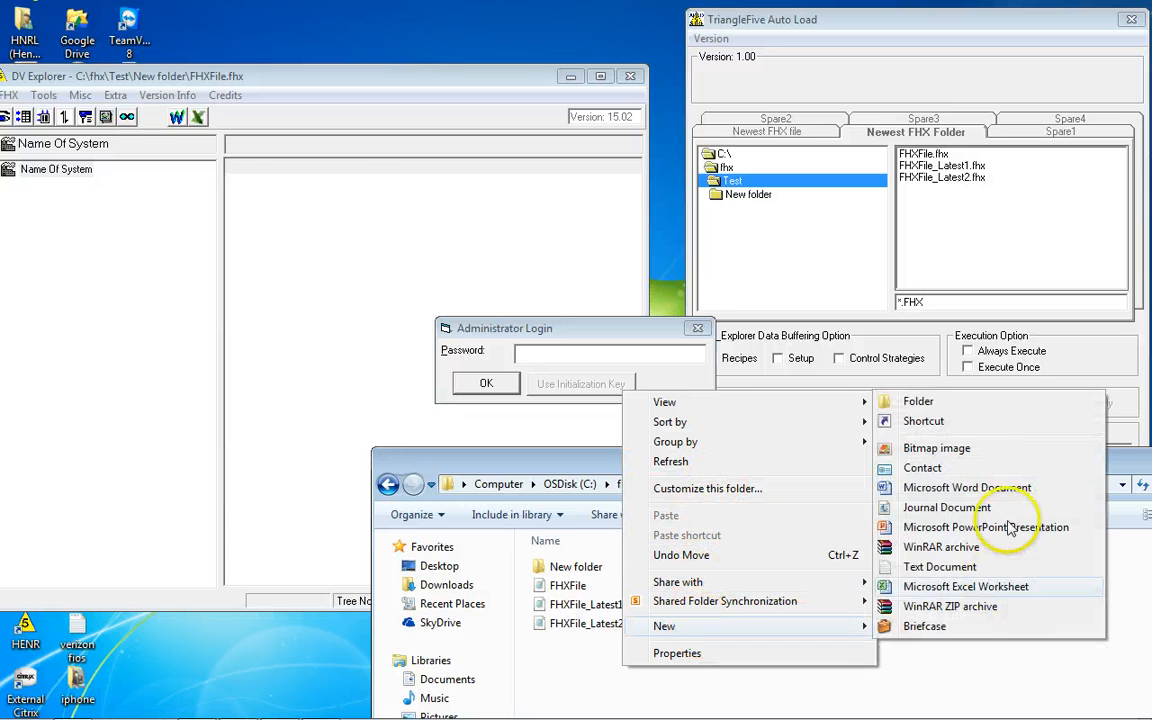
{"action": "left_click", "coordinate": [964, 404]}
{"action": "left_click", "coordinate": [694, 586]}
Step: Copy FHXFile_Latest1 into the newly created folder, then open that folder and move its window clear of Auto Load
{"action": "left_click", "coordinate": [634, 607]}
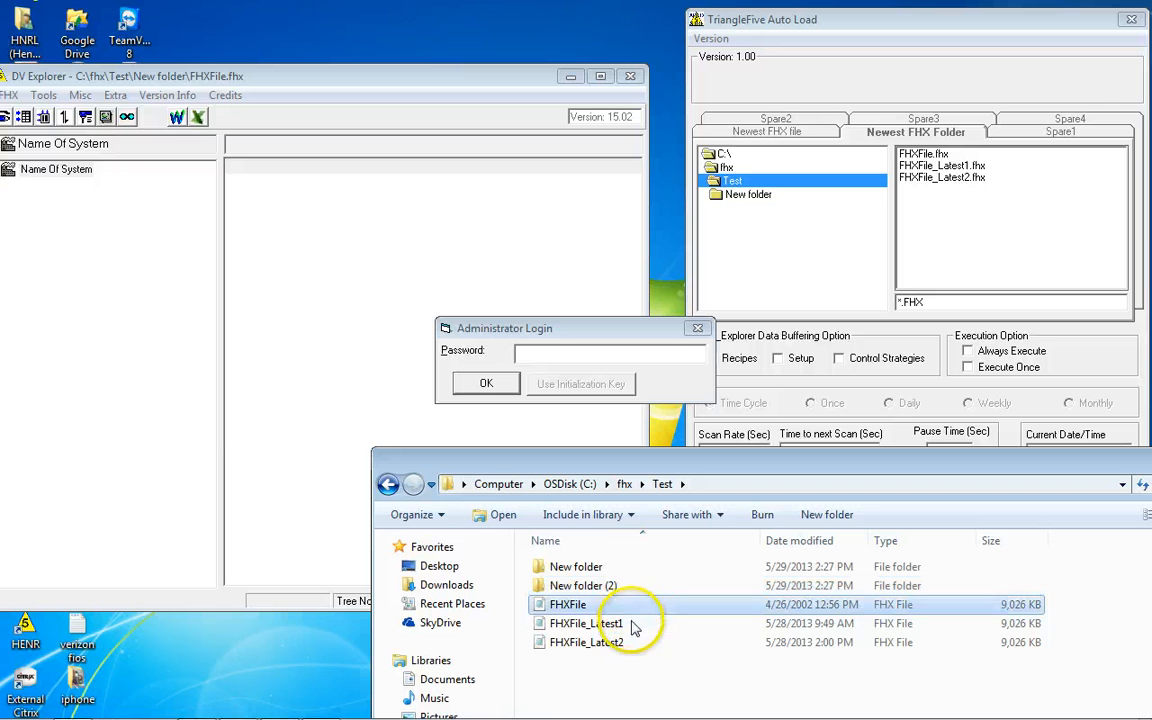
{"action": "left_click", "coordinate": [634, 624]}
{"action": "left_click_drag", "start_coordinate": [632, 628], "coordinate": [643, 586]}
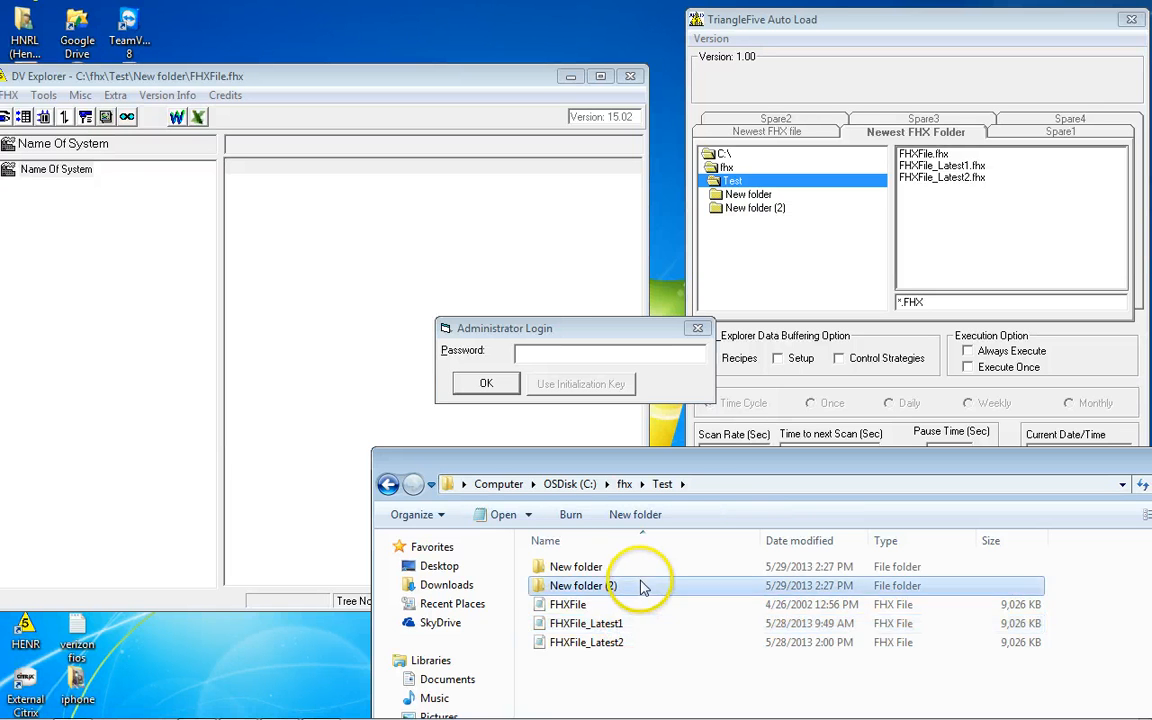
{"action": "double_click", "coordinate": [643, 586]}
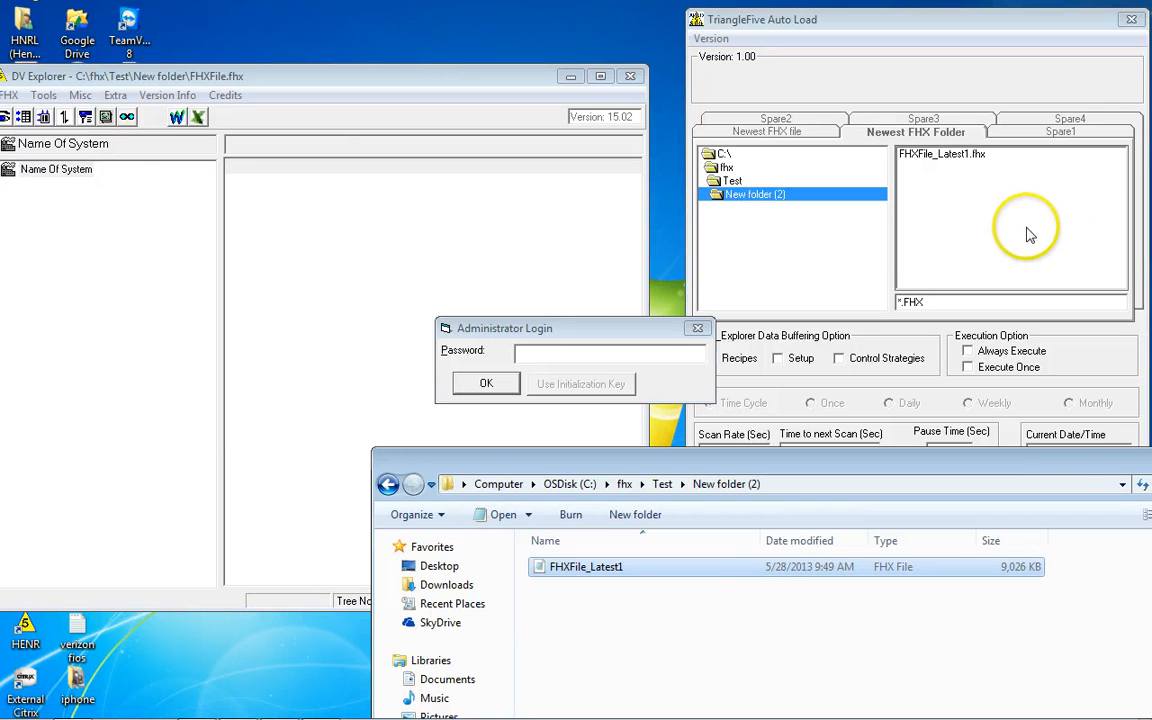
{"action": "left_click", "coordinate": [771, 200]}
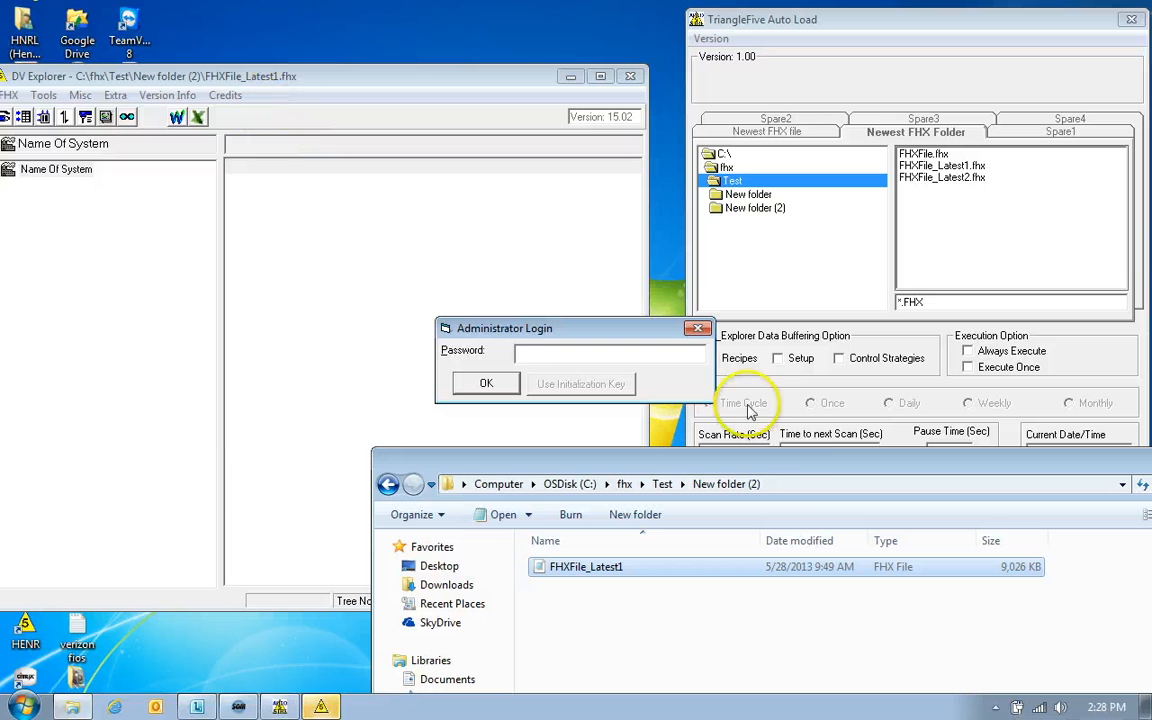
{"action": "left_click_drag", "start_coordinate": [797, 467], "coordinate": [802, 576]}
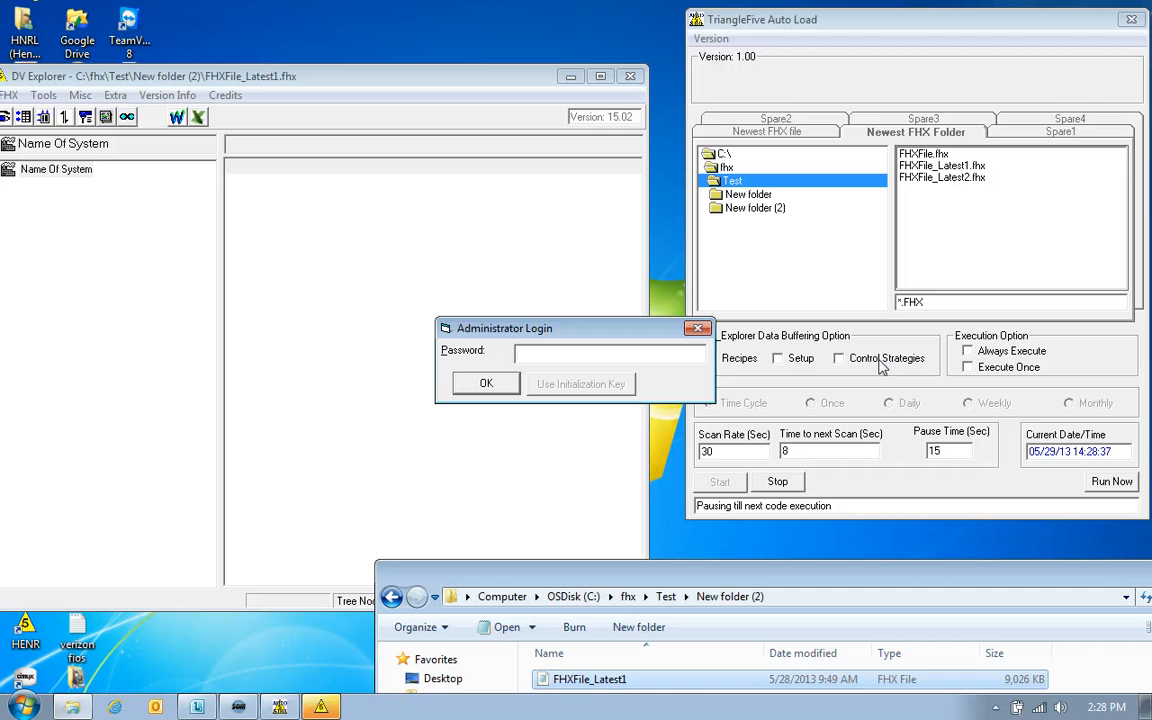
{"action": "left_click", "coordinate": [239, 711]}
{"action": "left_click", "coordinate": [239, 711]}
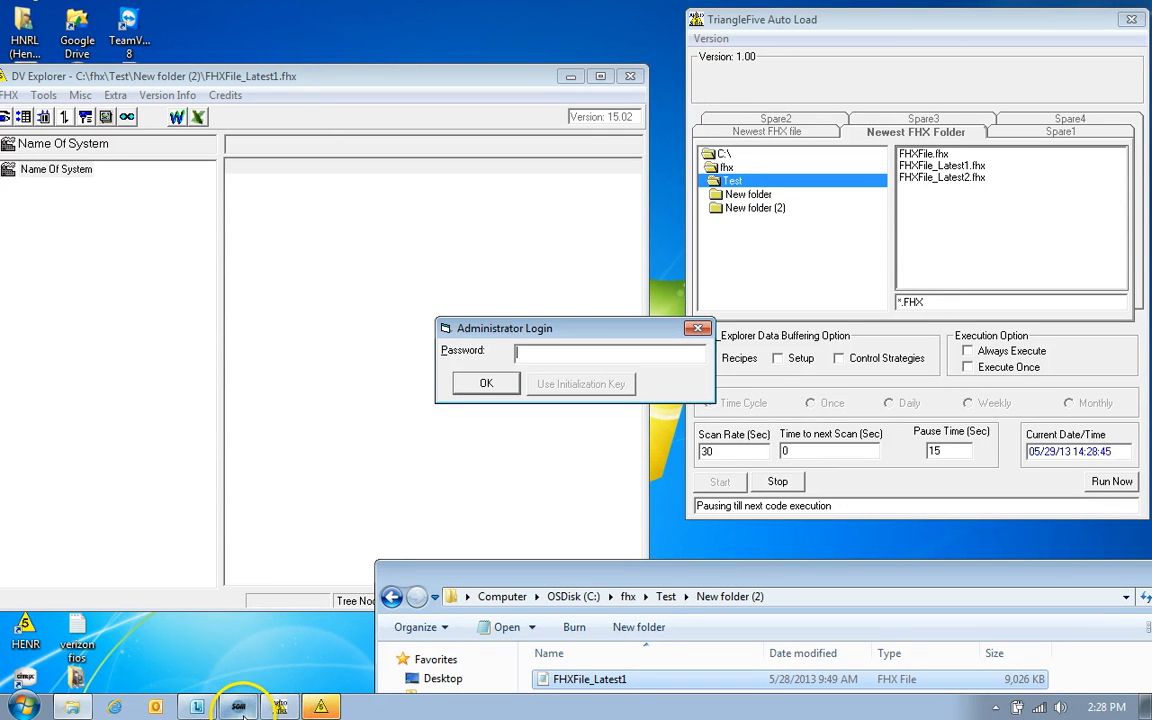
{"action": "left_click", "coordinate": [240, 710]}
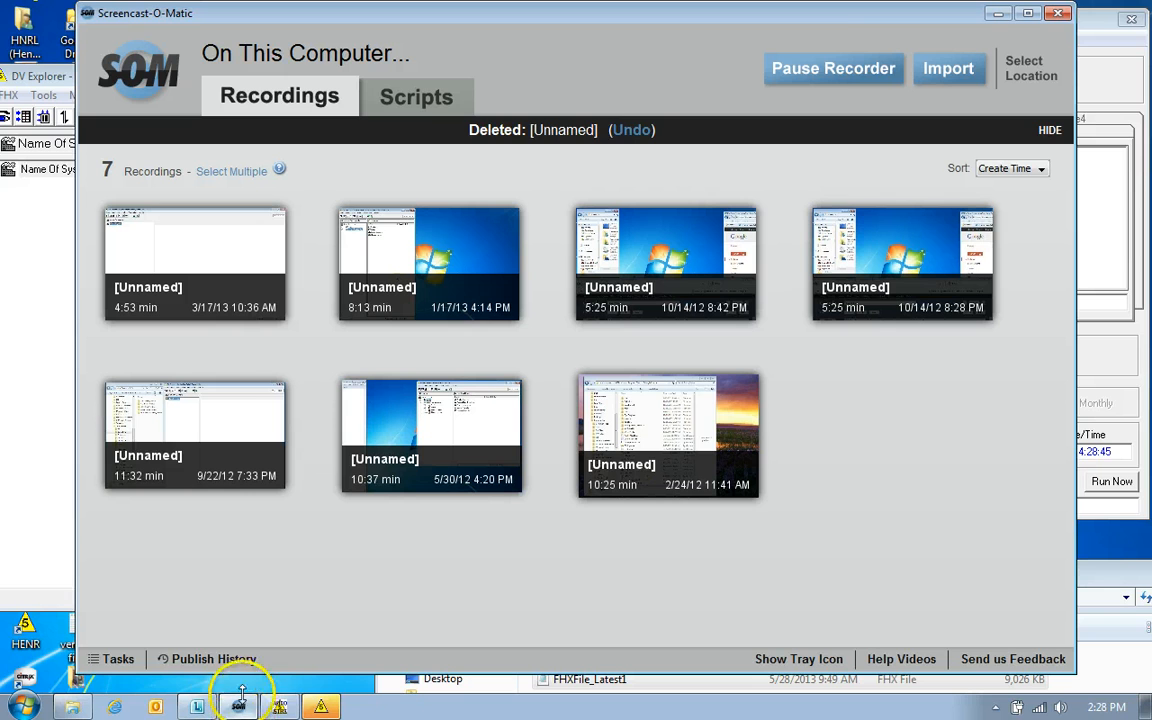